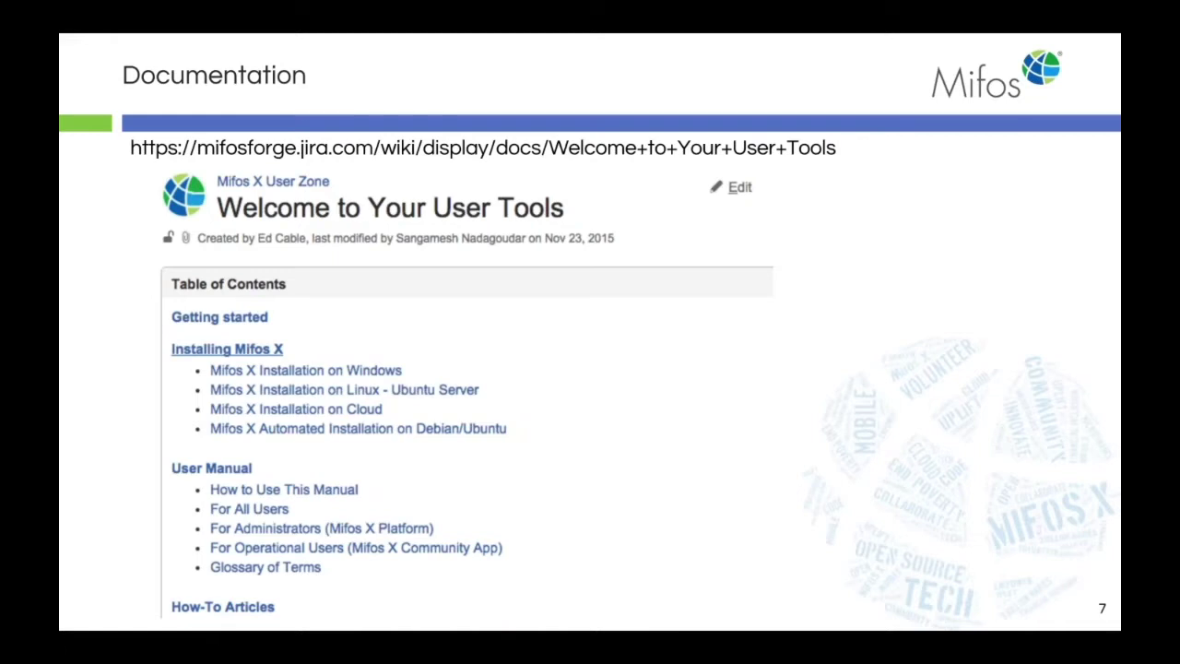
Advance the slideshow to slide 8, 'YouTube Training Videos', then exit the slideshow.
{"action": "key", "text": "Right"}
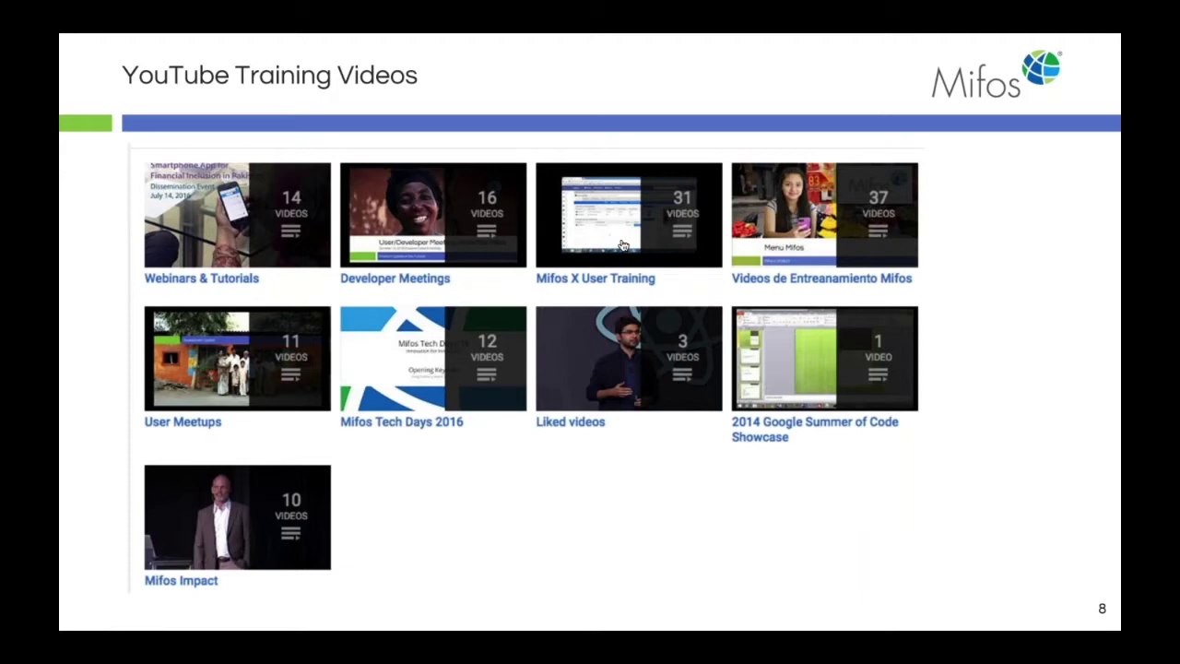
{"action": "mouse_move", "coordinate": [230, 8]}
{"action": "left_click", "coordinate": [369, 643]}
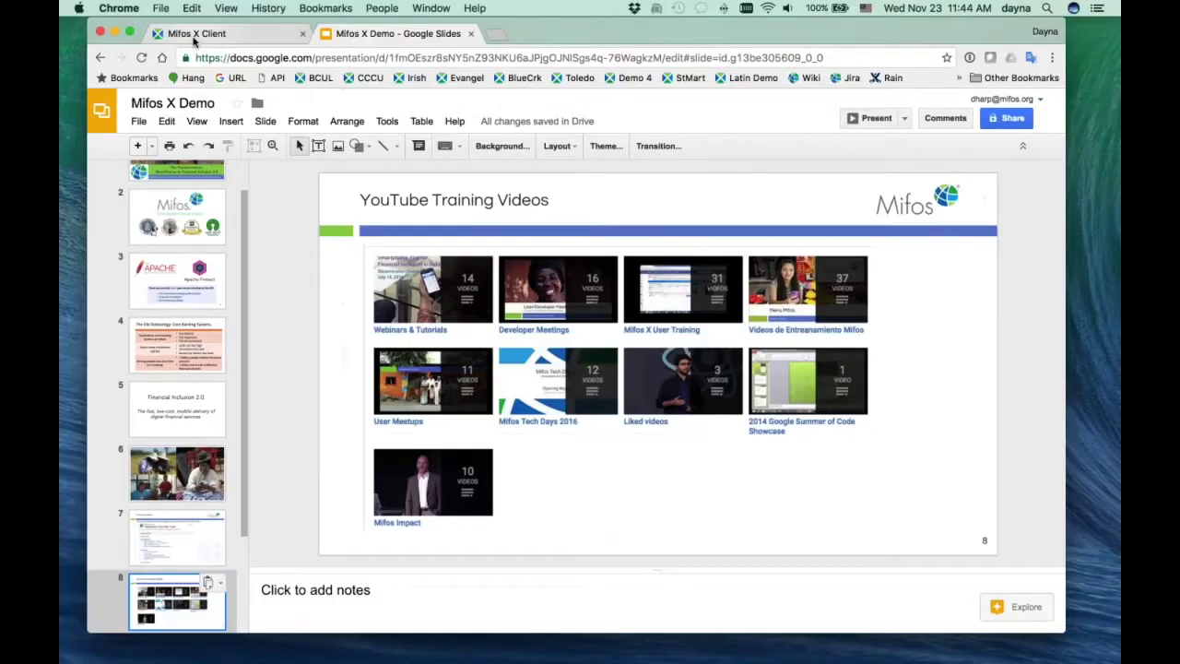
Switch to the Mifos X login tab in full screen and sign in with the account password.
{"action": "left_click", "coordinate": [192, 34]}
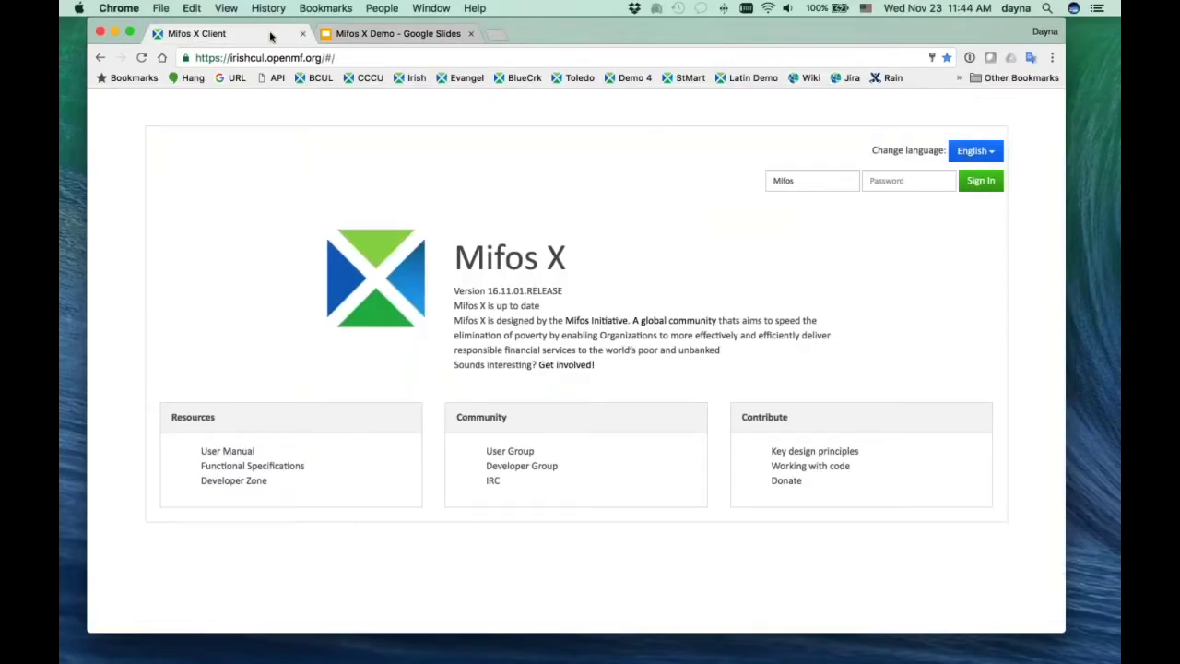
{"action": "left_click", "coordinate": [130, 32]}
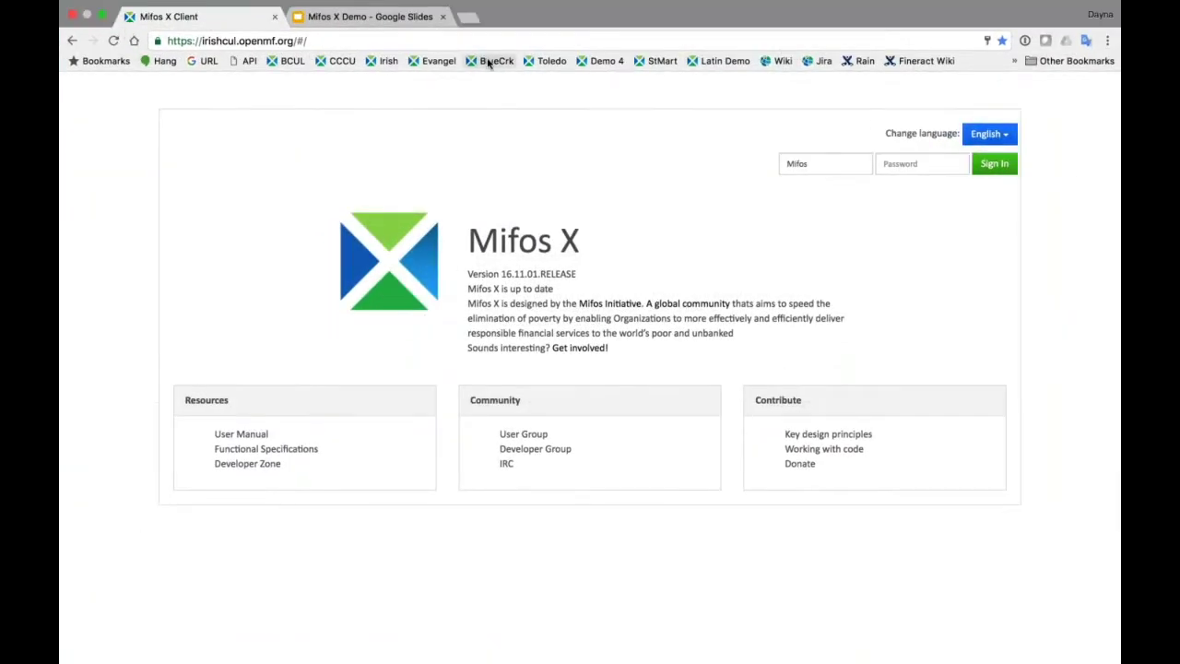
{"action": "left_click", "coordinate": [840, 166]}
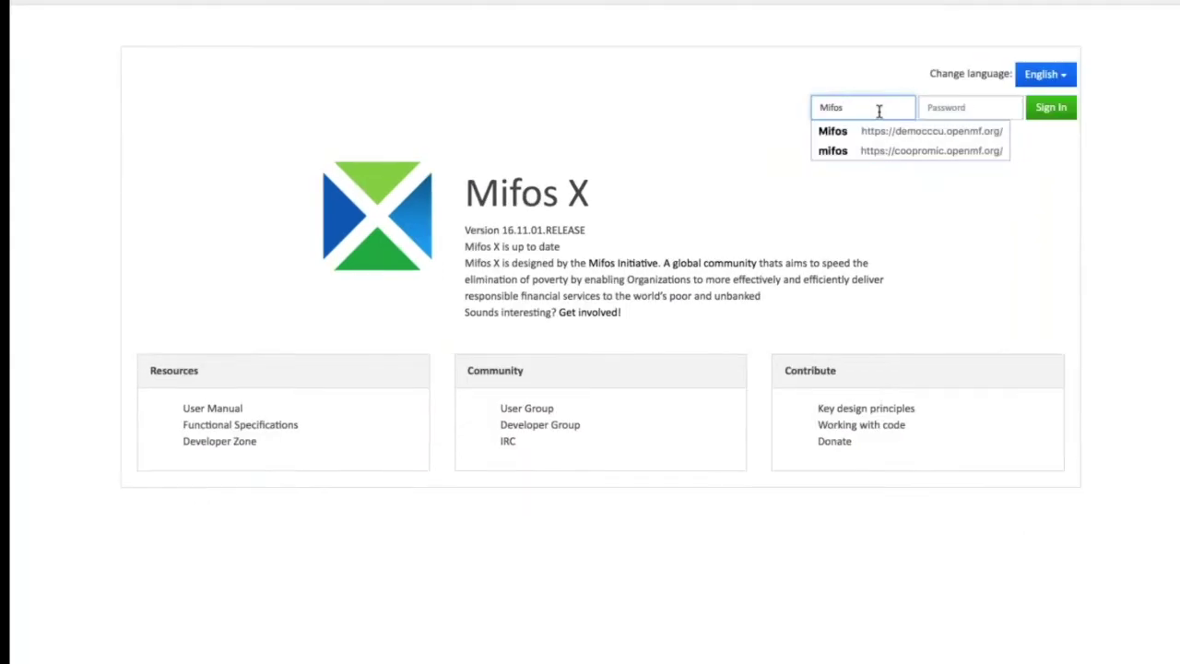
{"action": "key", "text": "Escape"}
{"action": "left_click", "coordinate": [1067, 75]}
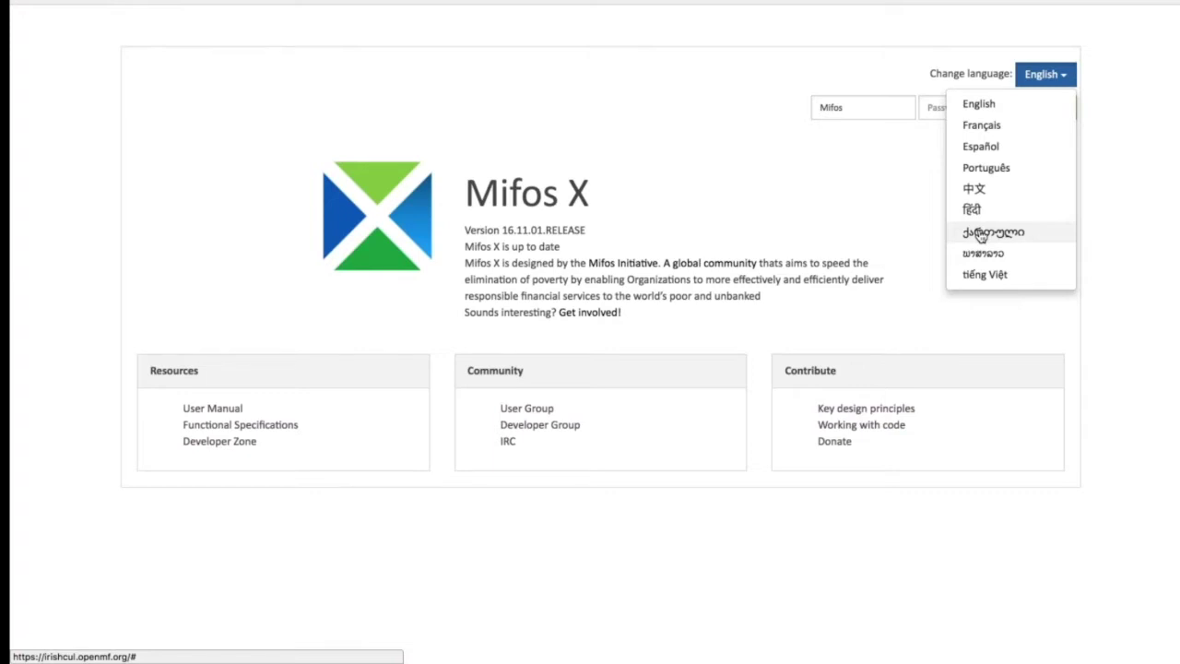
{"action": "left_click", "coordinate": [890, 176]}
{"action": "left_click", "coordinate": [959, 103]}
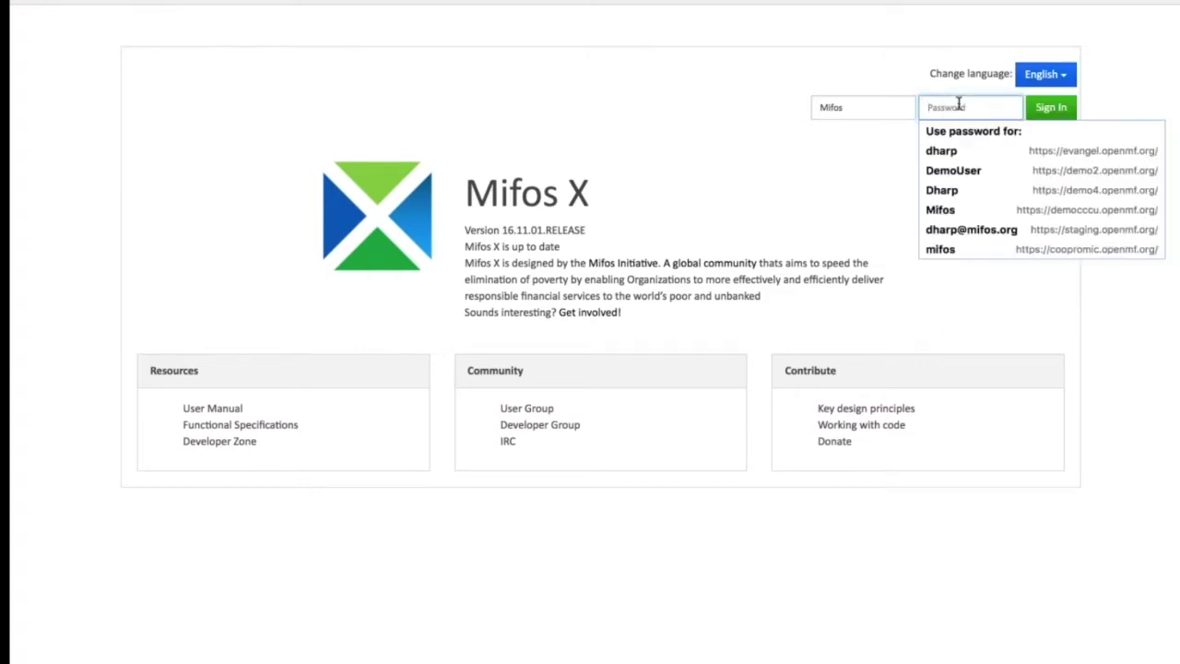
{"action": "type", "text": "password"}
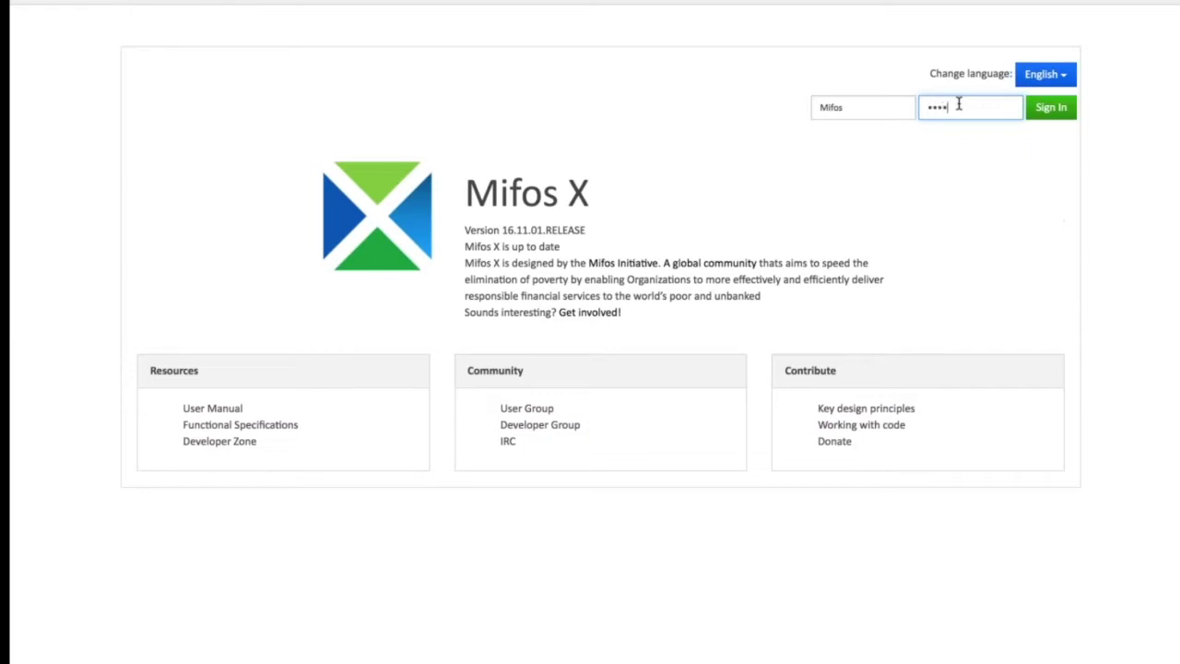
{"action": "key", "text": "Return"}
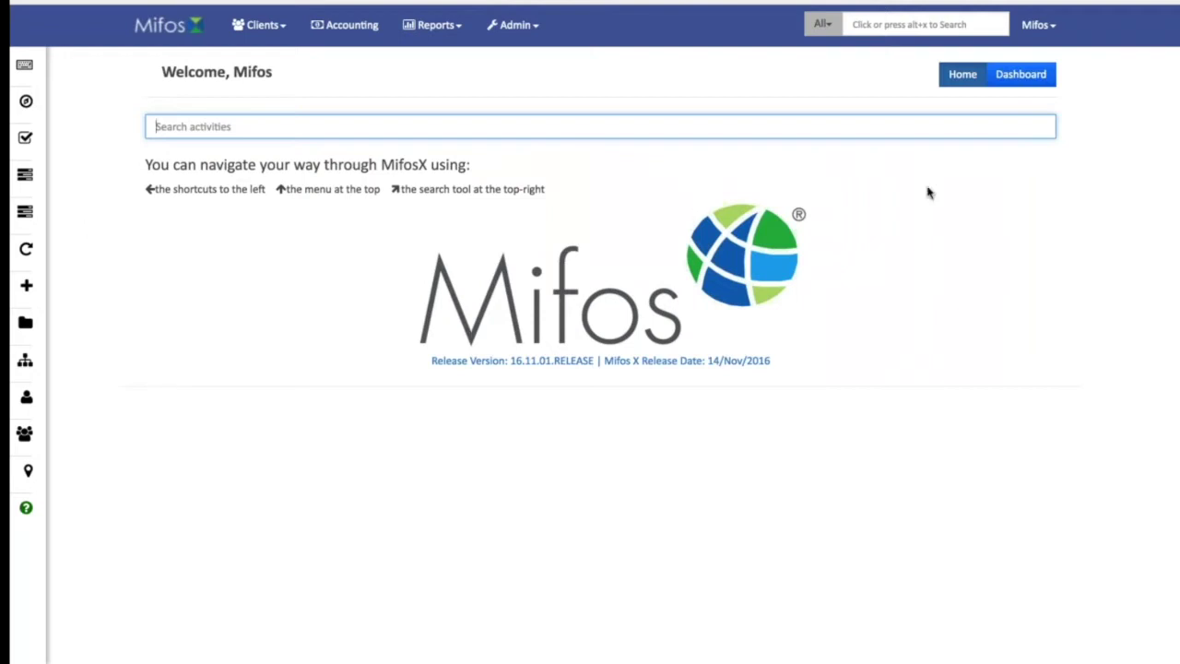
Review the dashboard's recent activities and client trends, return home, then open the Clients list.
{"action": "left_click", "coordinate": [1020, 76]}
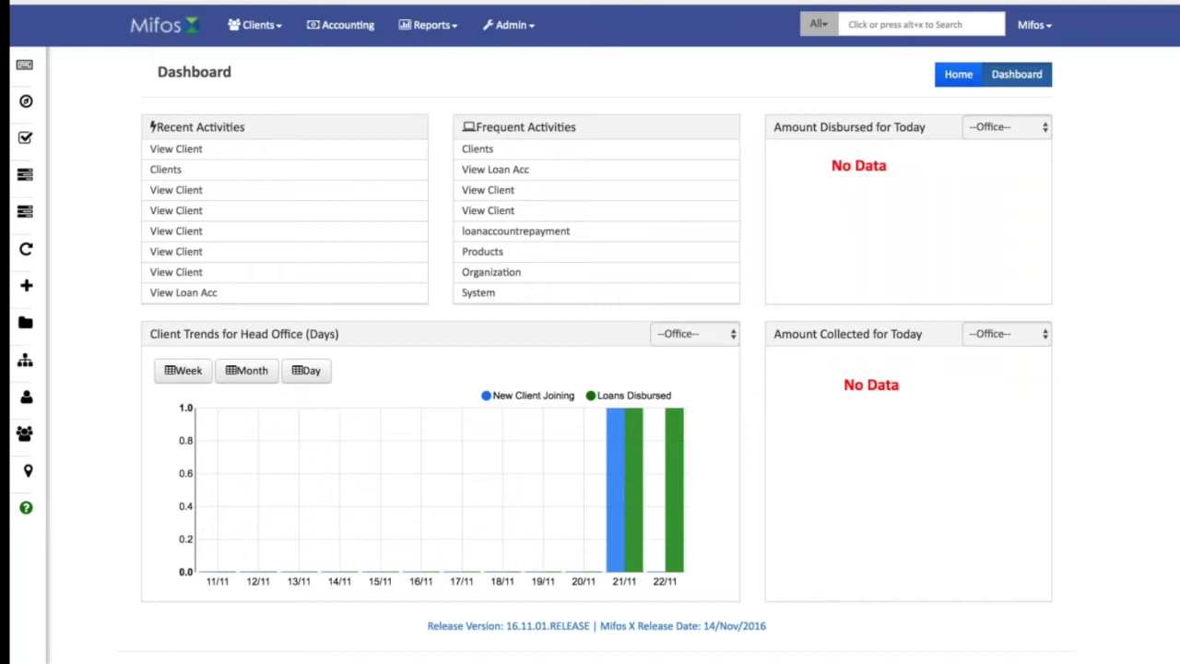
{"action": "left_click", "coordinate": [959, 75]}
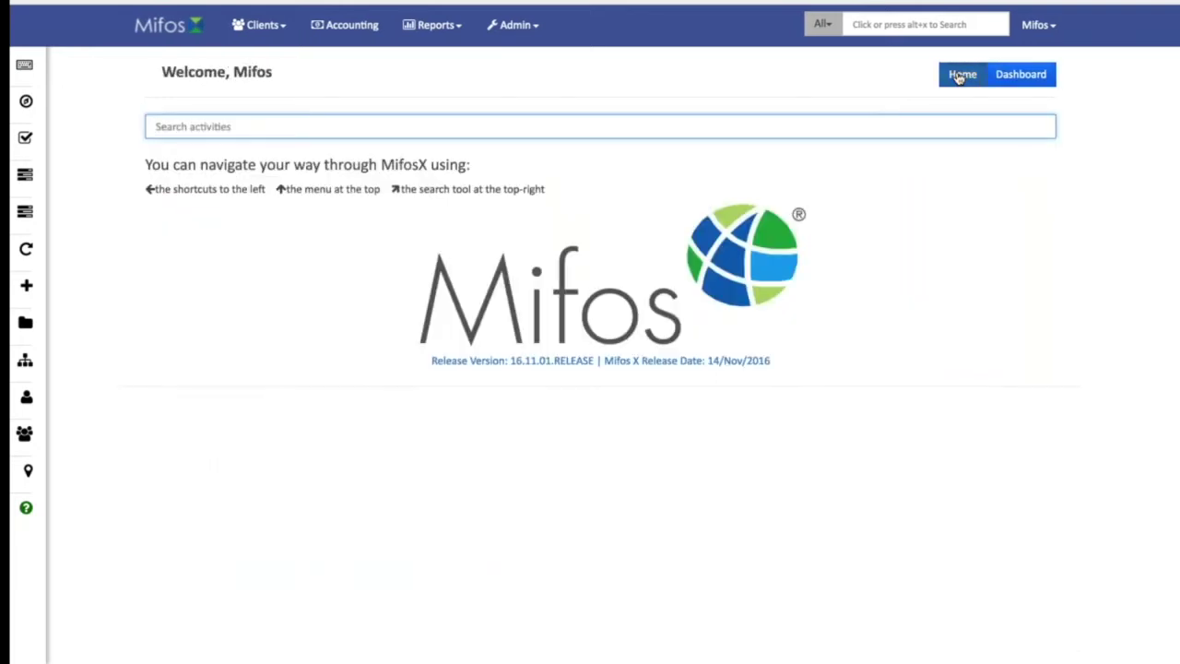
{"action": "mouse_move", "coordinate": [33, 106]}
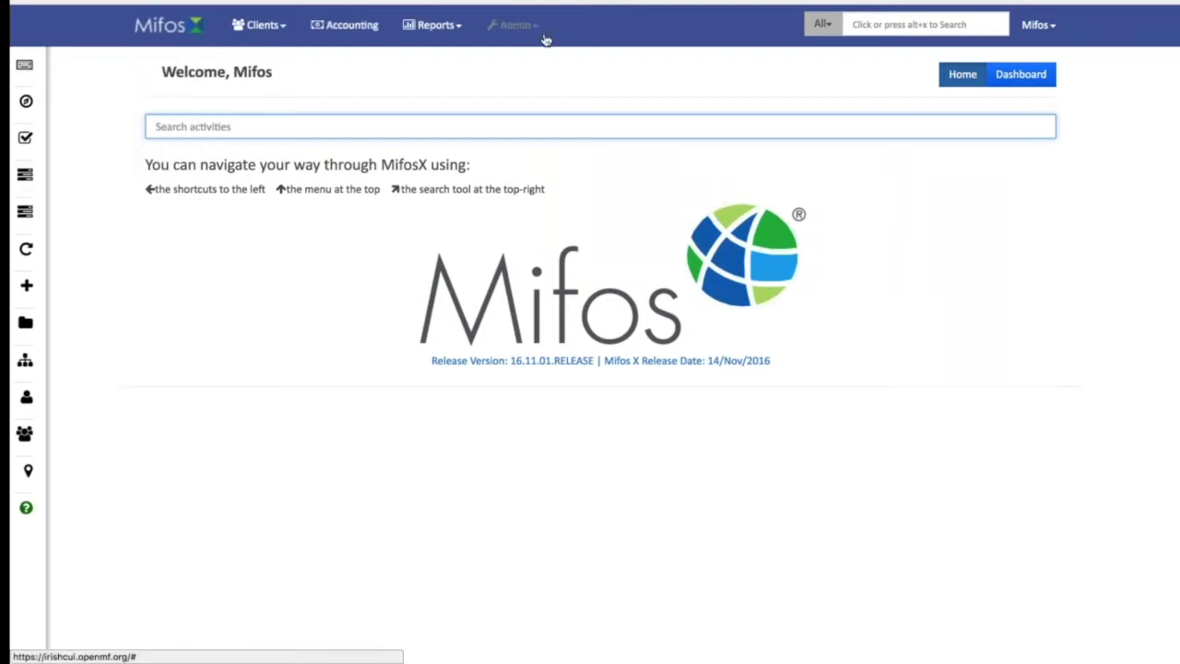
{"action": "left_click", "coordinate": [262, 25]}
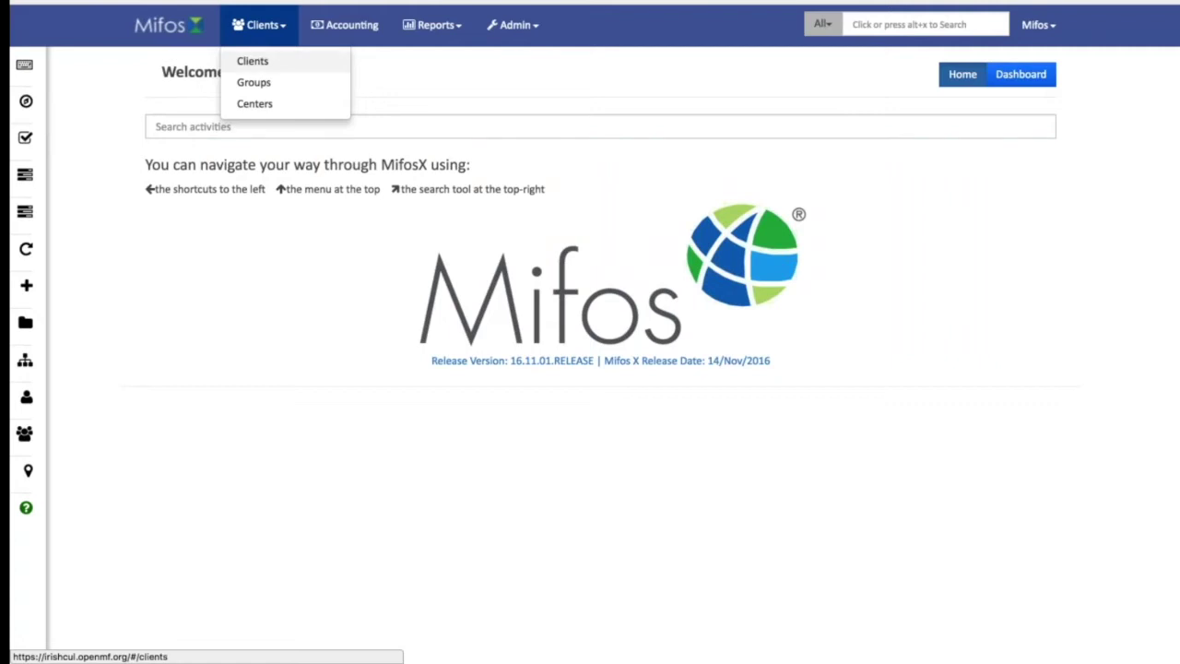
{"action": "left_click", "coordinate": [253, 61]}
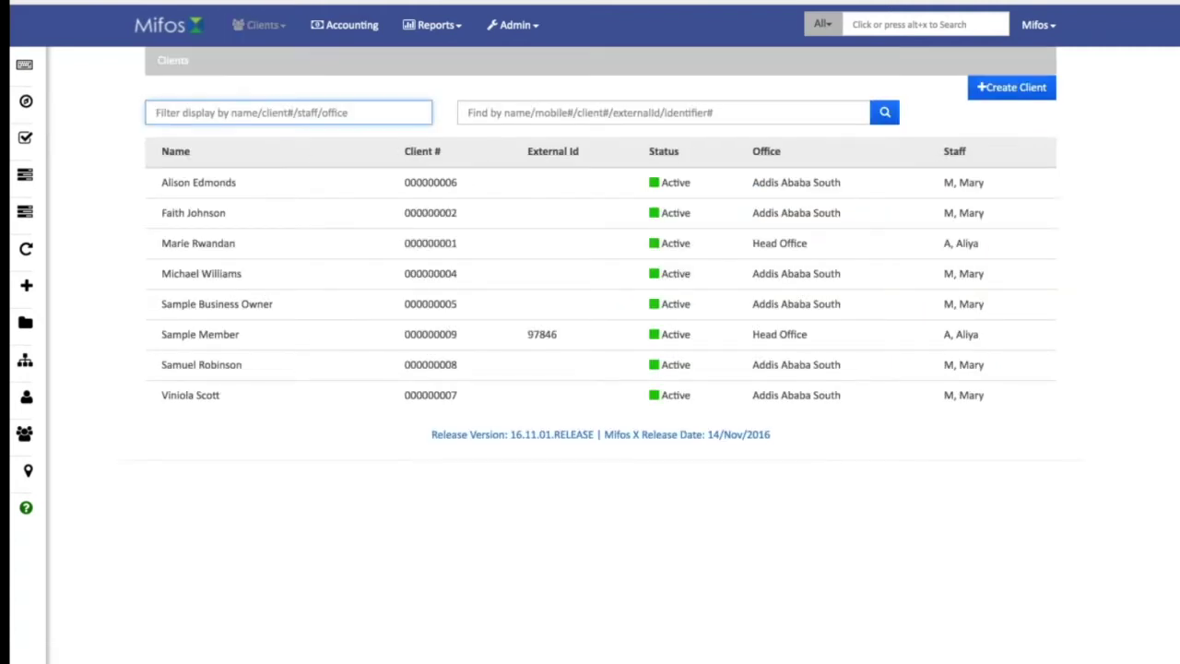
Open the top client's profile from the clients list, then her Sample Loan account.
{"action": "left_click", "coordinate": [468, 112]}
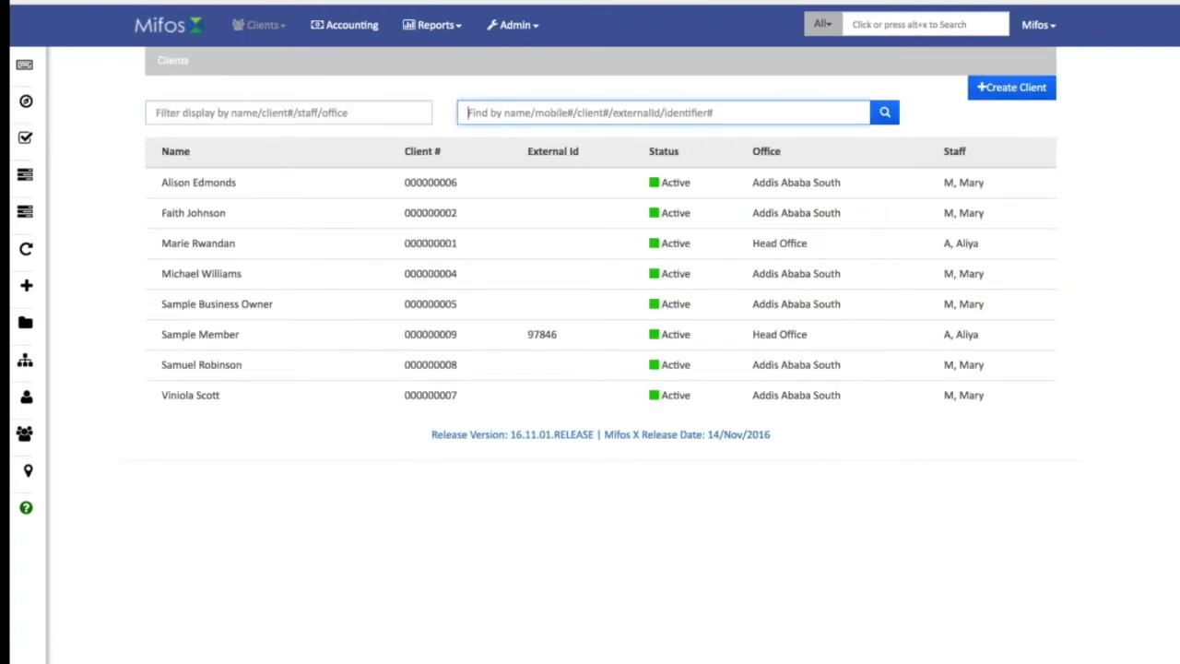
{"action": "left_click", "coordinate": [216, 190]}
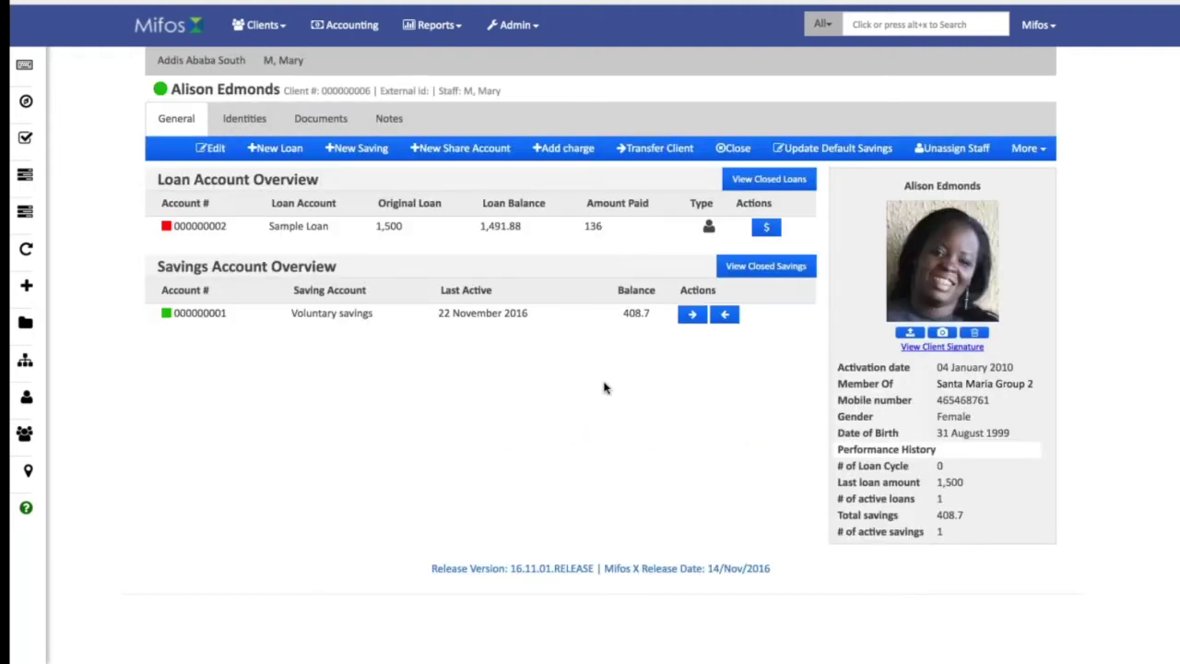
{"action": "mouse_move", "coordinate": [930, 228]}
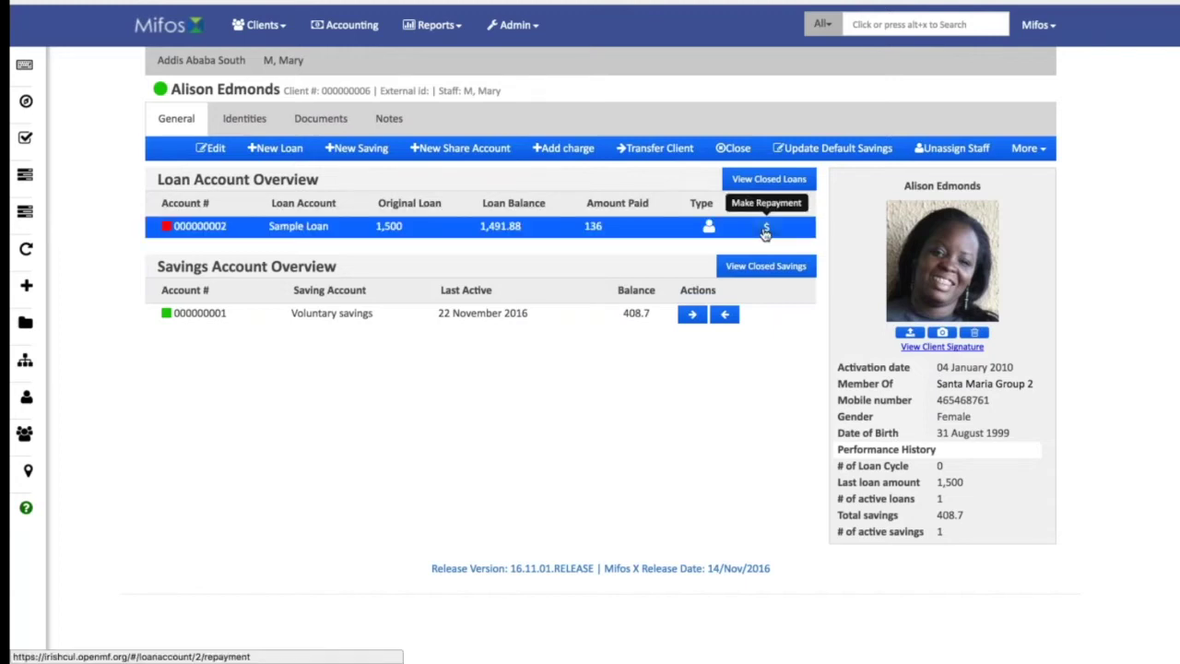
{"action": "left_click", "coordinate": [229, 231]}
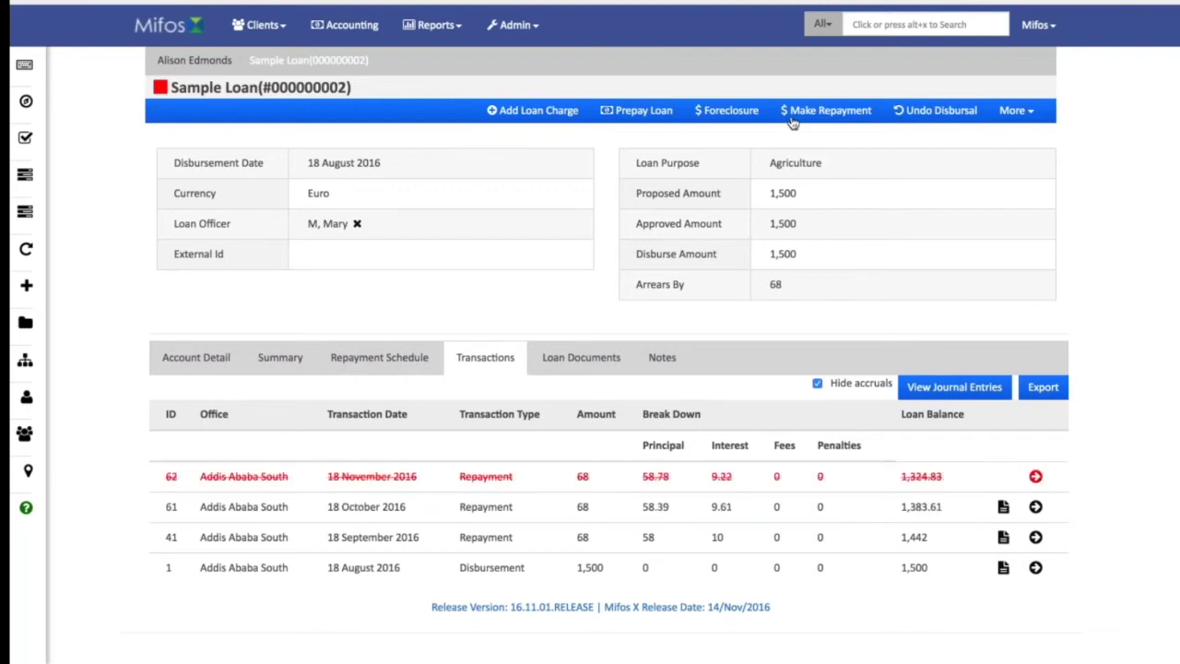
Browse the Sample Loan's Account Detail, Summary, Repayment Schedule, Loan Documents and Notes tabs.
{"action": "left_click", "coordinate": [205, 365]}
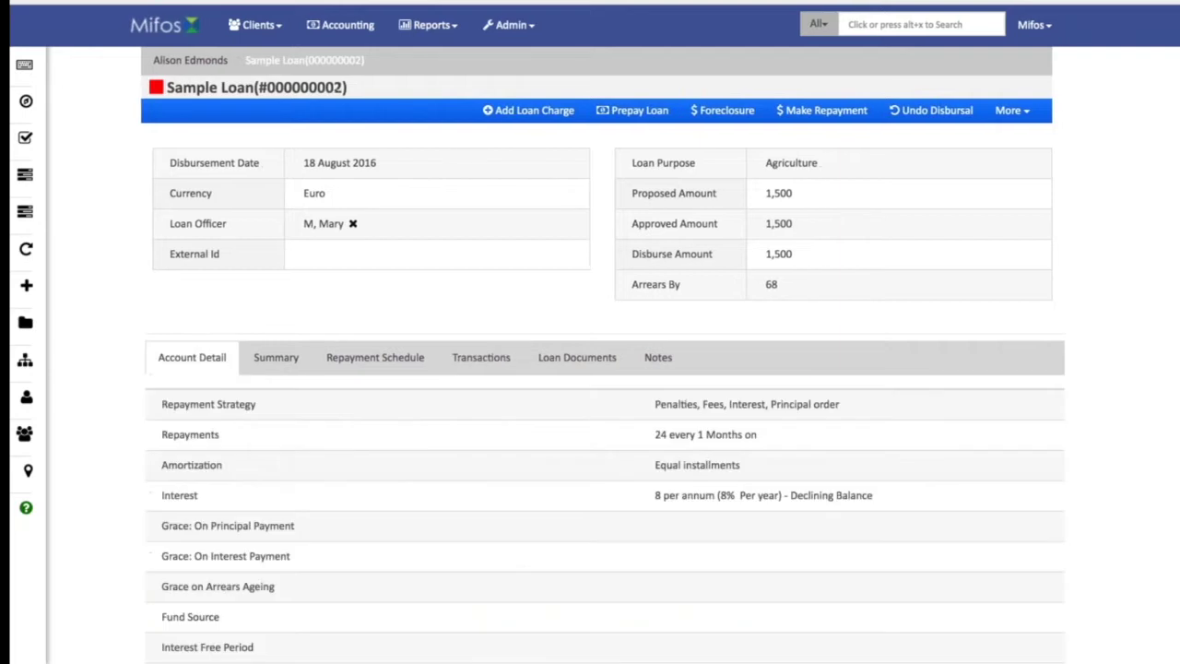
{"action": "left_click", "coordinate": [276, 357]}
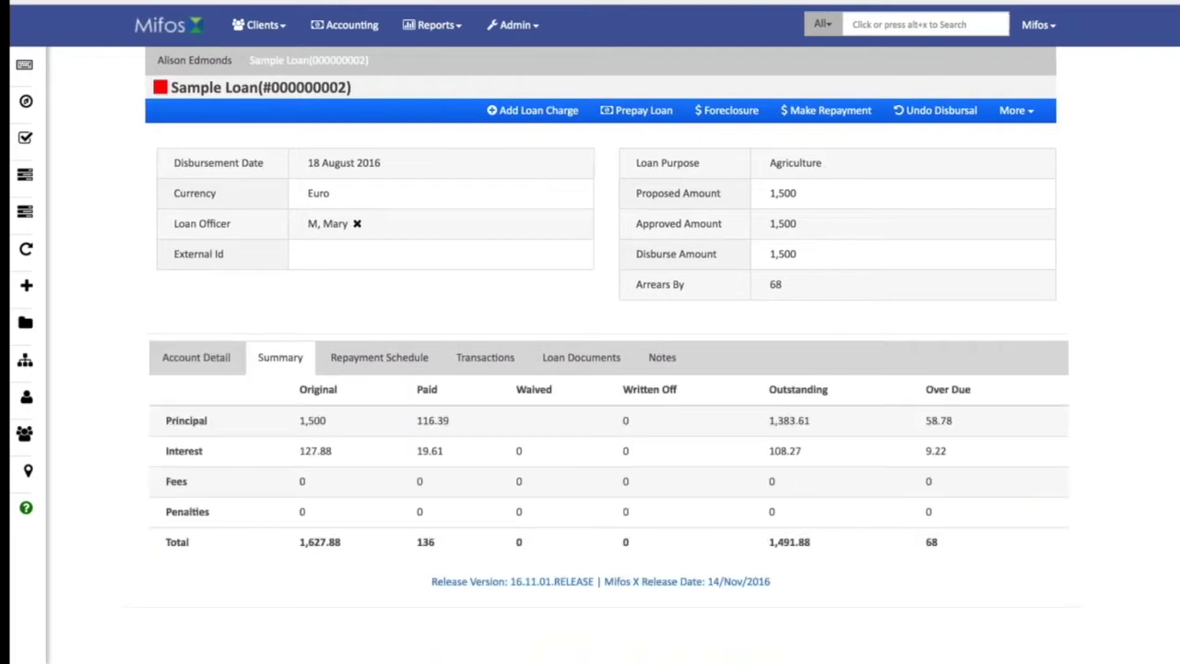
{"action": "left_click", "coordinate": [362, 360]}
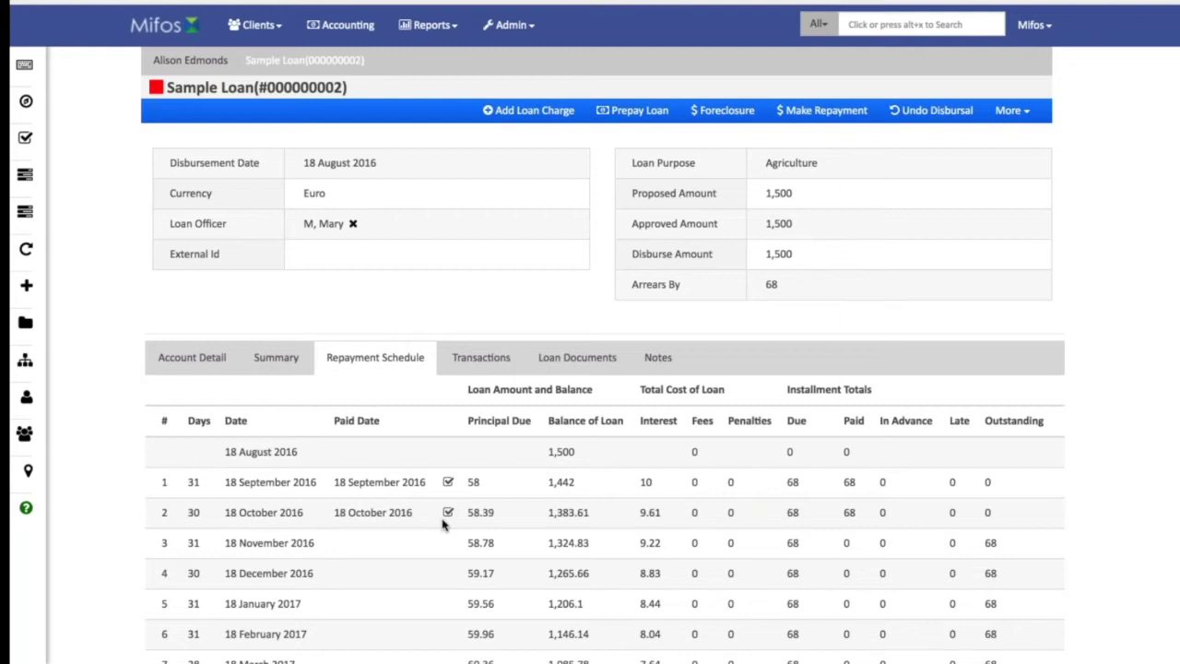
{"action": "left_click", "coordinate": [568, 365]}
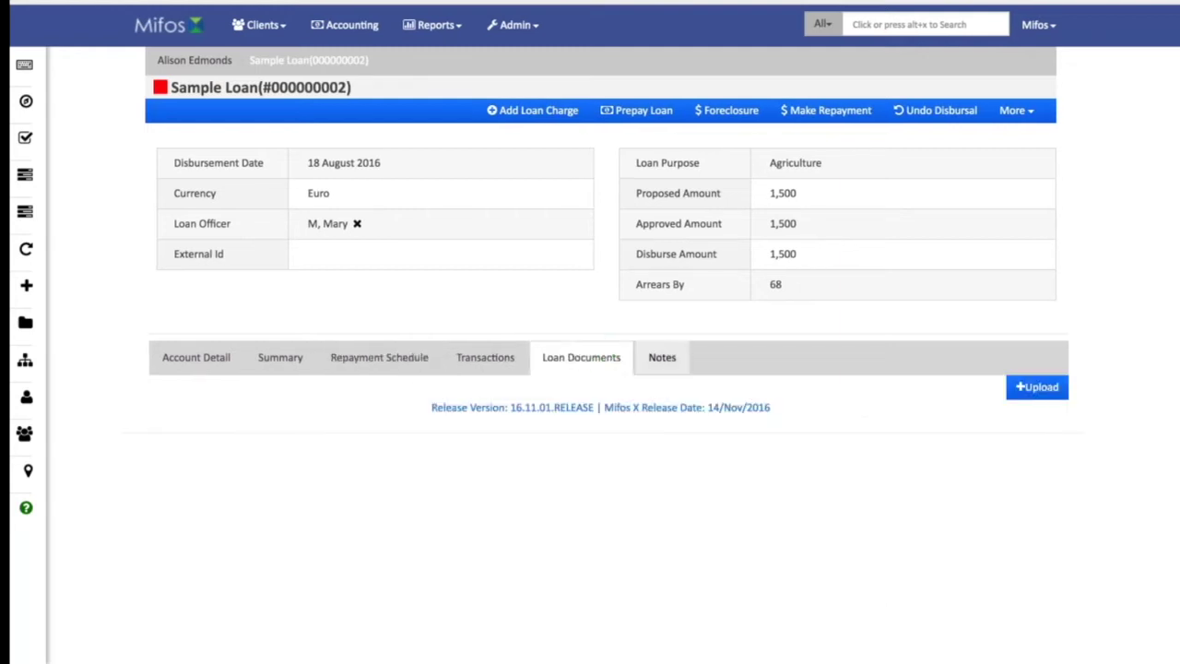
{"action": "left_click", "coordinate": [659, 358]}
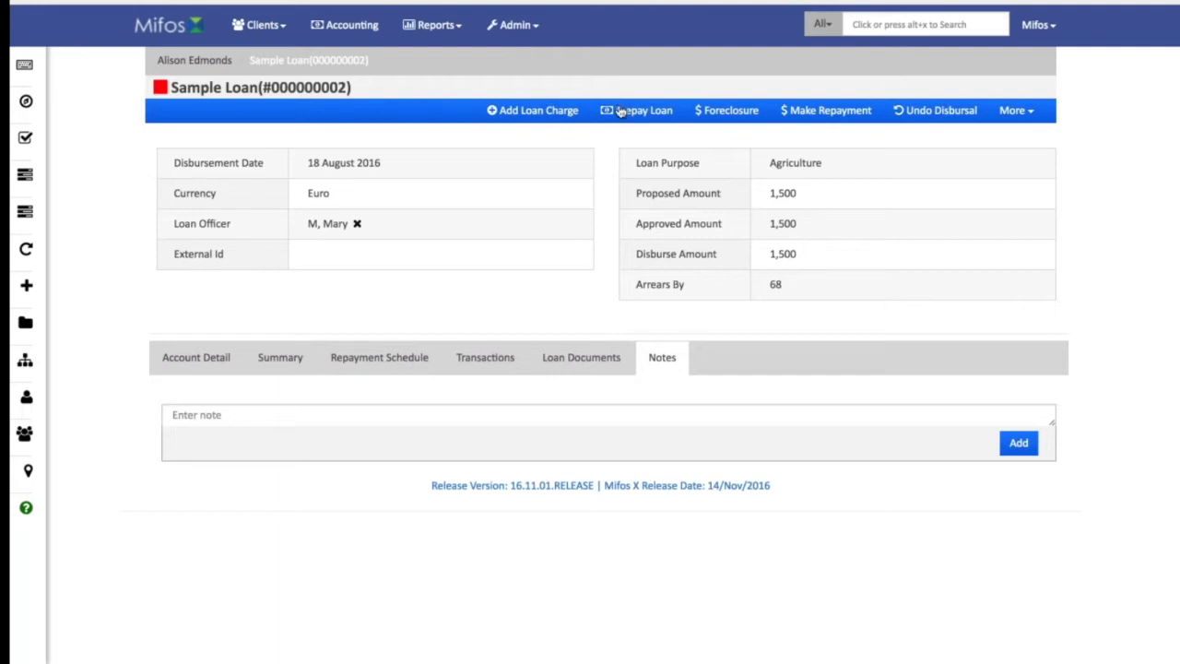
{"action": "left_click", "coordinate": [798, 111]}
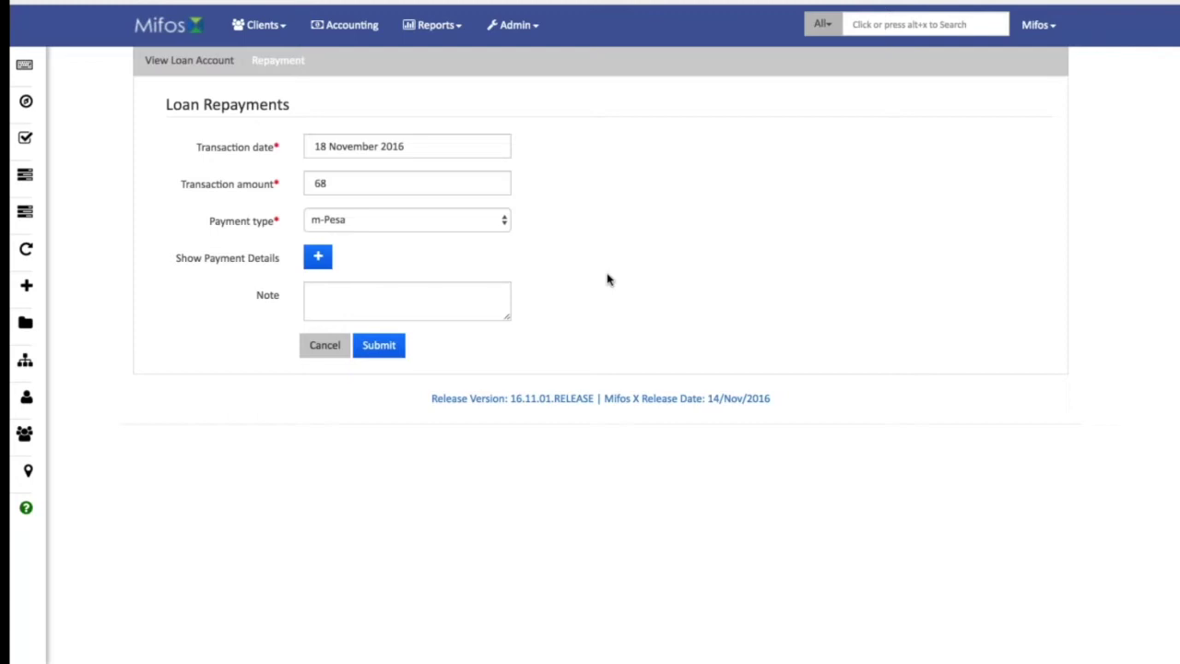
Record the 68 repayment with payment type Cash and note 'ogo', then return to the client's profile.
{"action": "left_click_drag", "start_coordinate": [337, 181], "coordinate": [302, 175]}
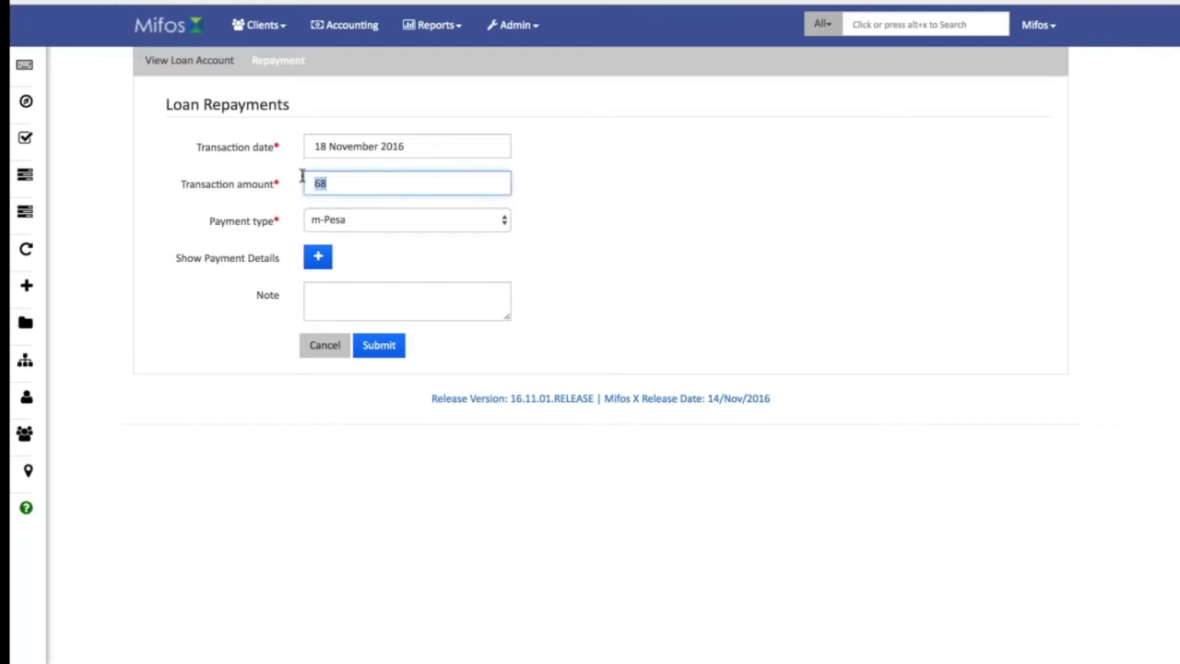
{"action": "left_click", "coordinate": [502, 224]}
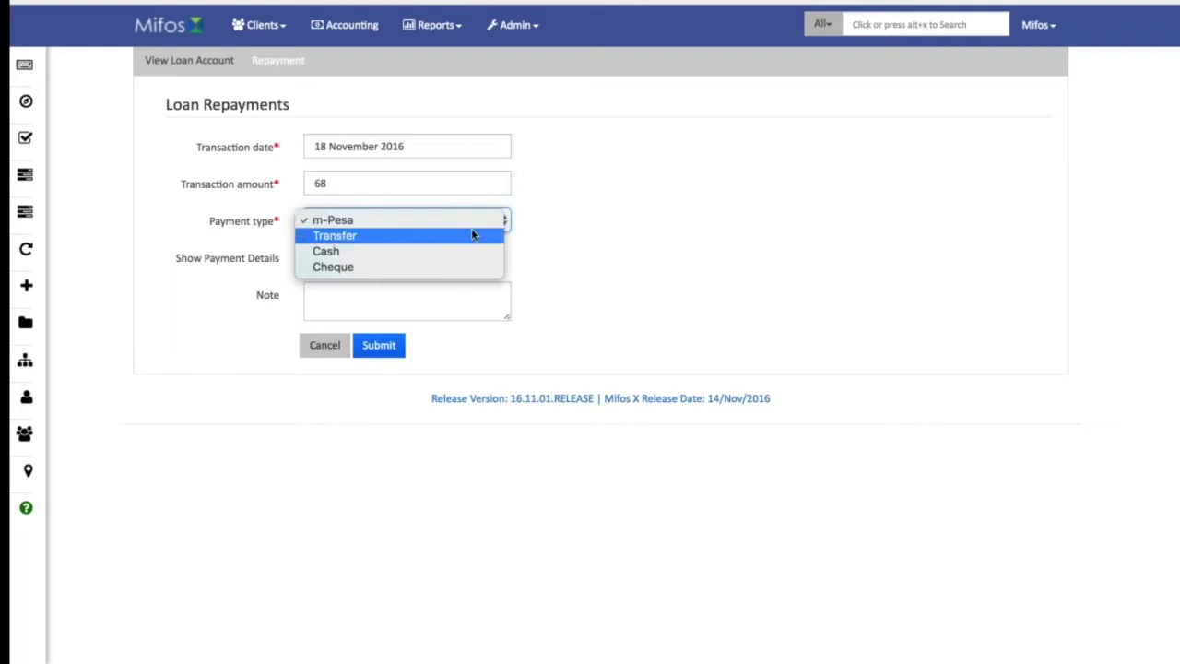
{"action": "left_click", "coordinate": [472, 255]}
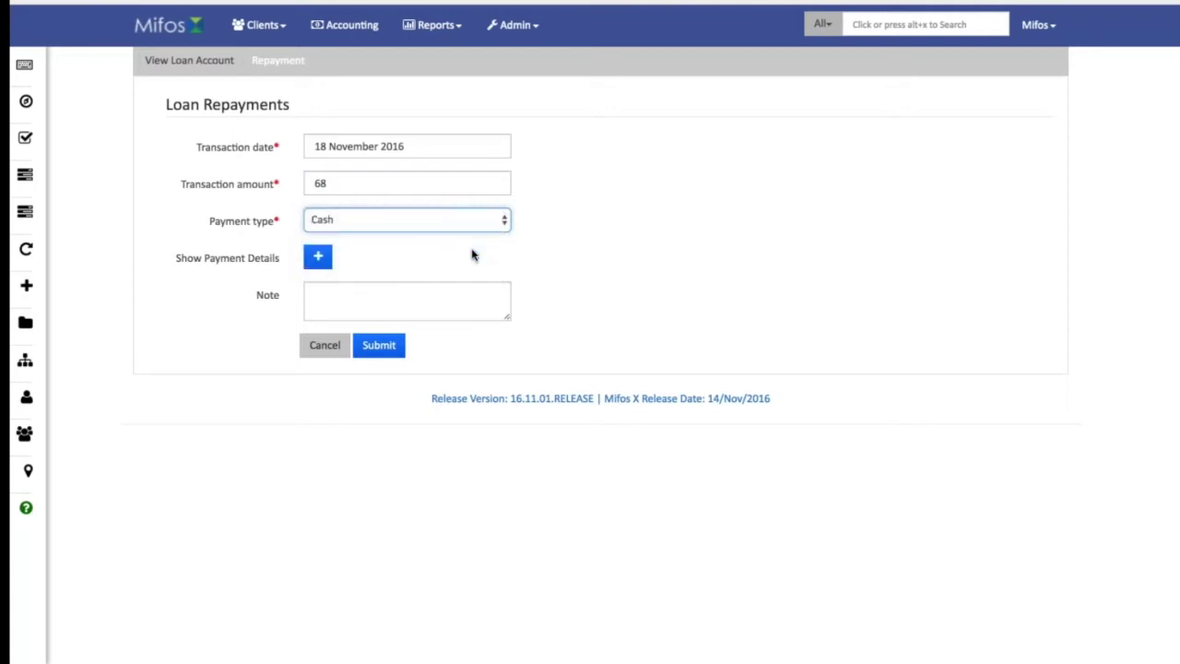
{"action": "left_click", "coordinate": [345, 297]}
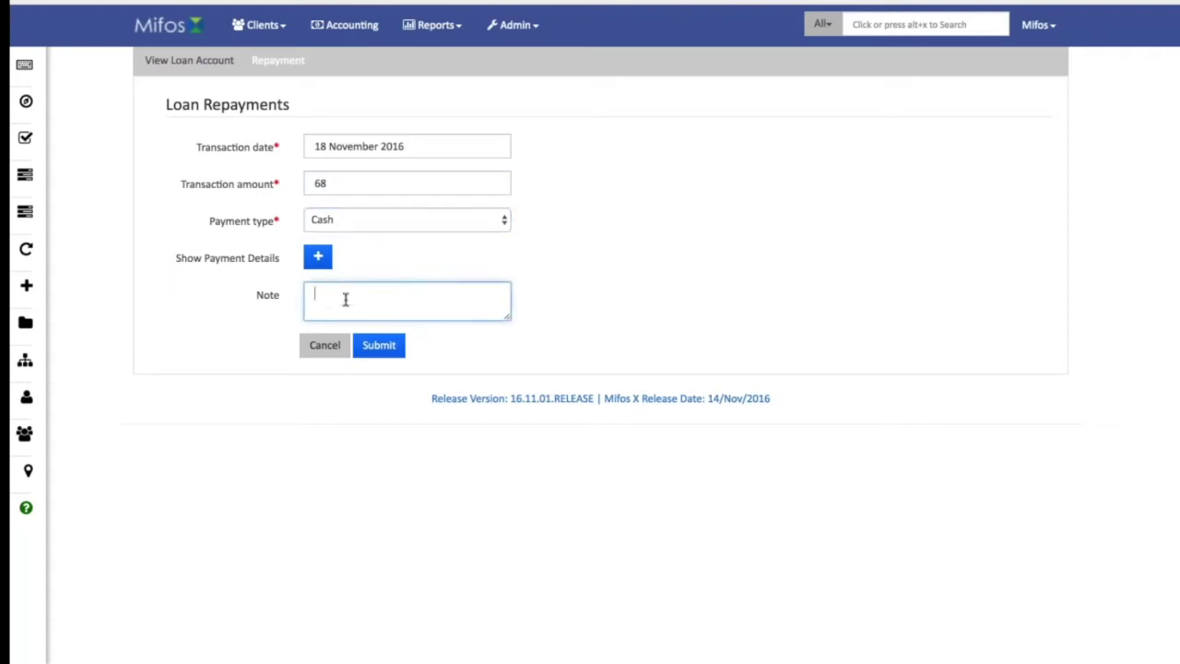
{"action": "type", "text": "ogo"}
{"action": "left_click", "coordinate": [379, 345]}
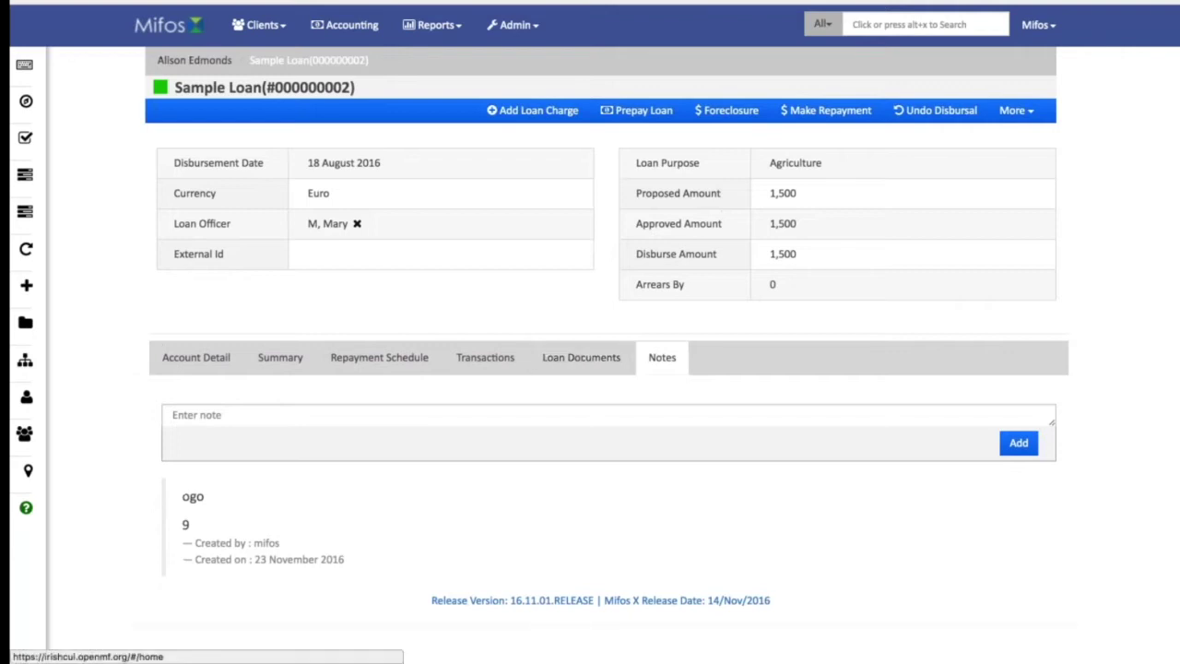
{"action": "left_click", "coordinate": [195, 60]}
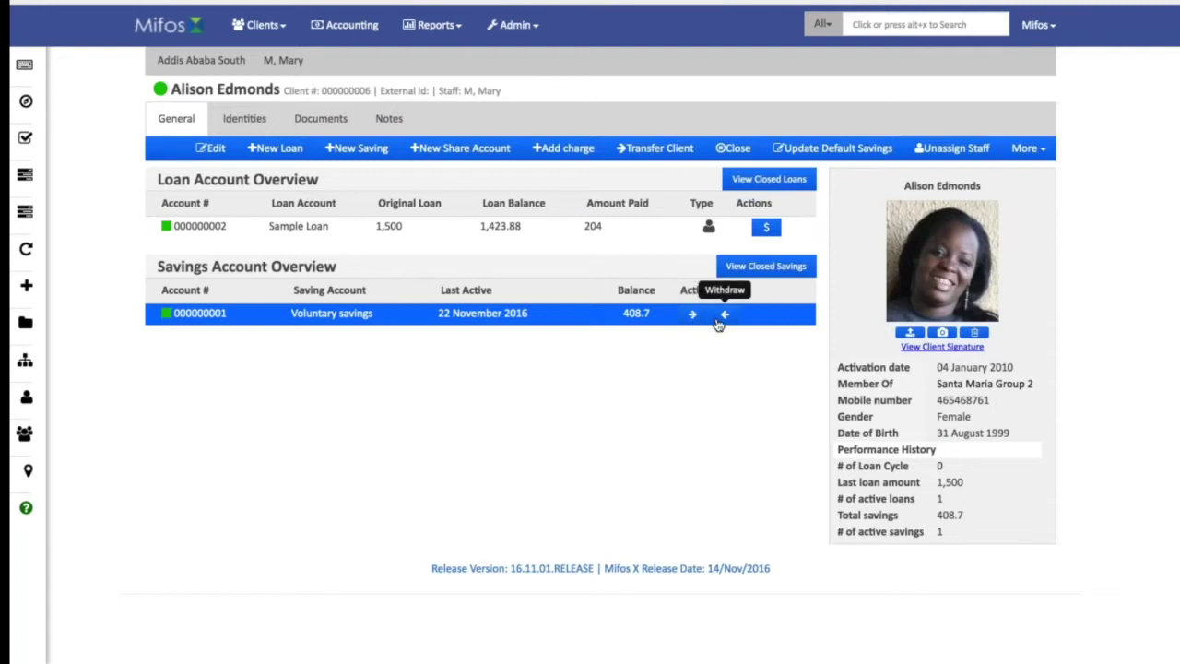
{"action": "left_click", "coordinate": [231, 316]}
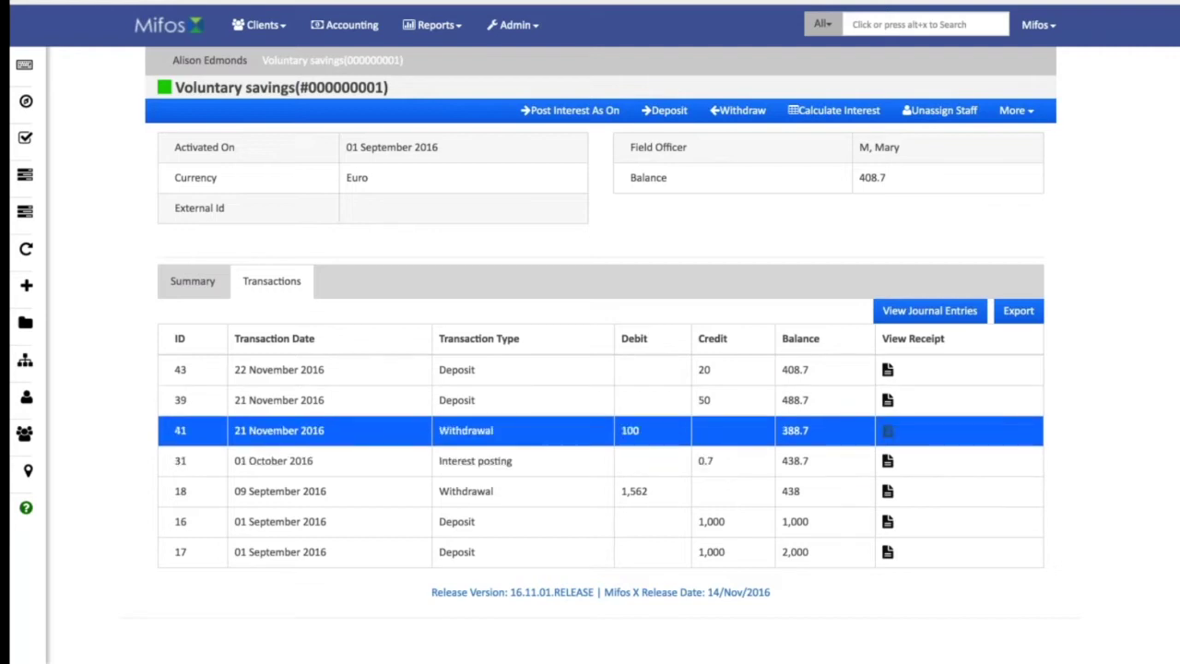
{"action": "left_click", "coordinate": [926, 310]}
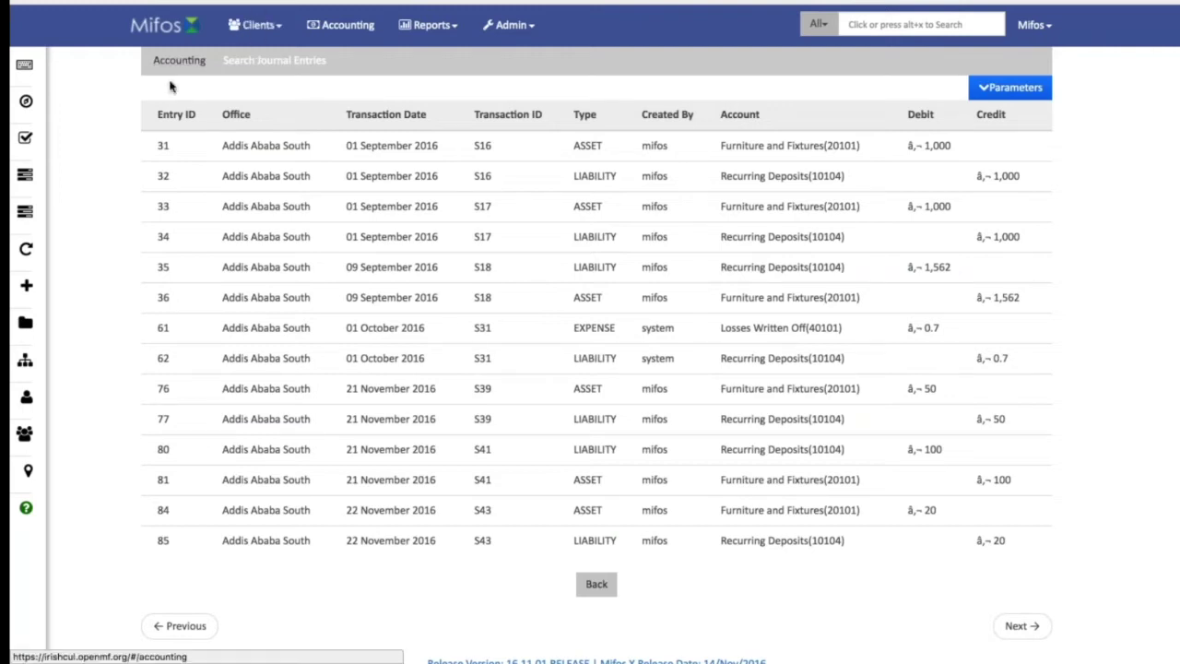
{"action": "left_click", "coordinate": [75, 0]}
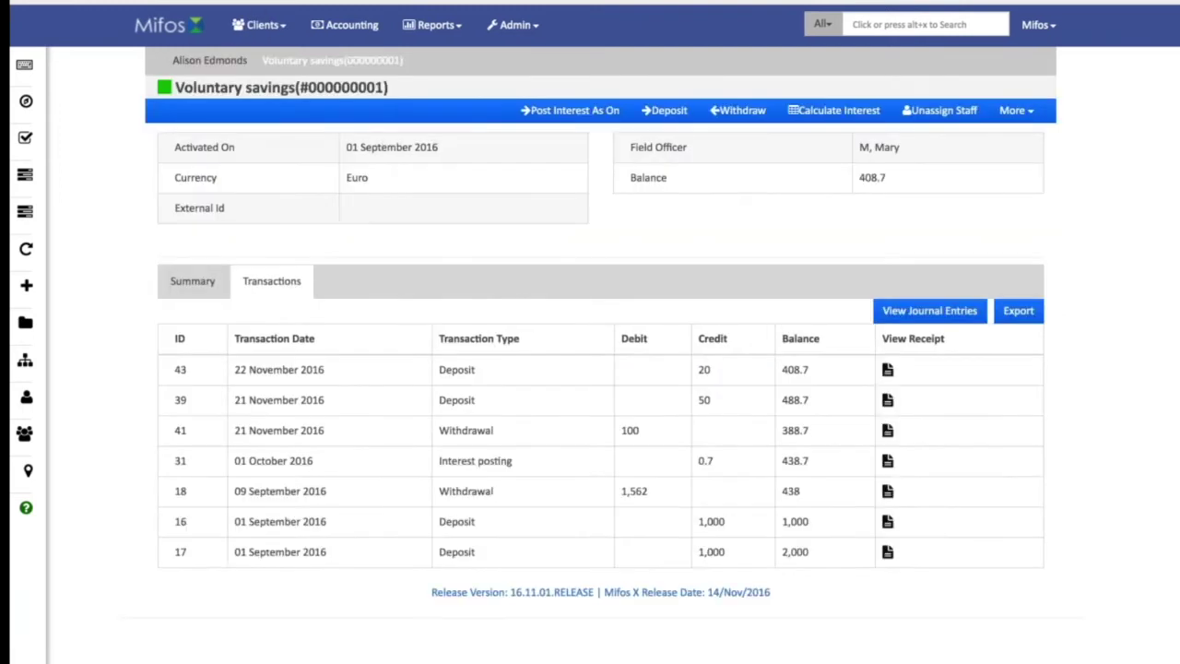
{"action": "left_click", "coordinate": [75, 0]}
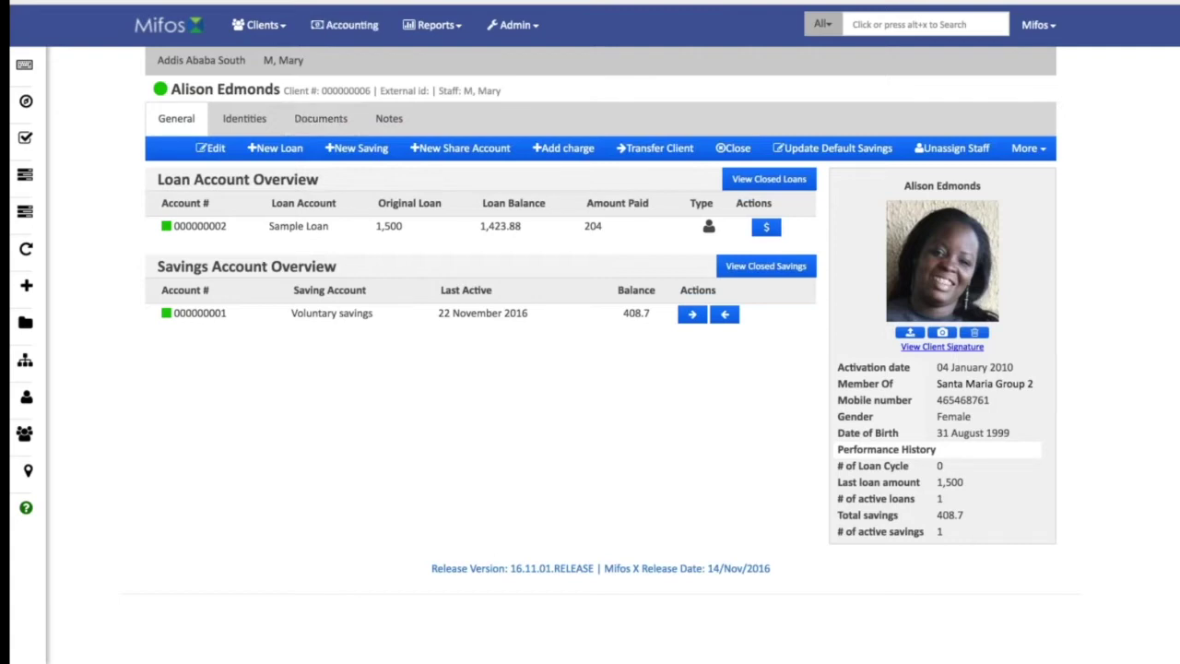
{"action": "left_click", "coordinate": [271, 33]}
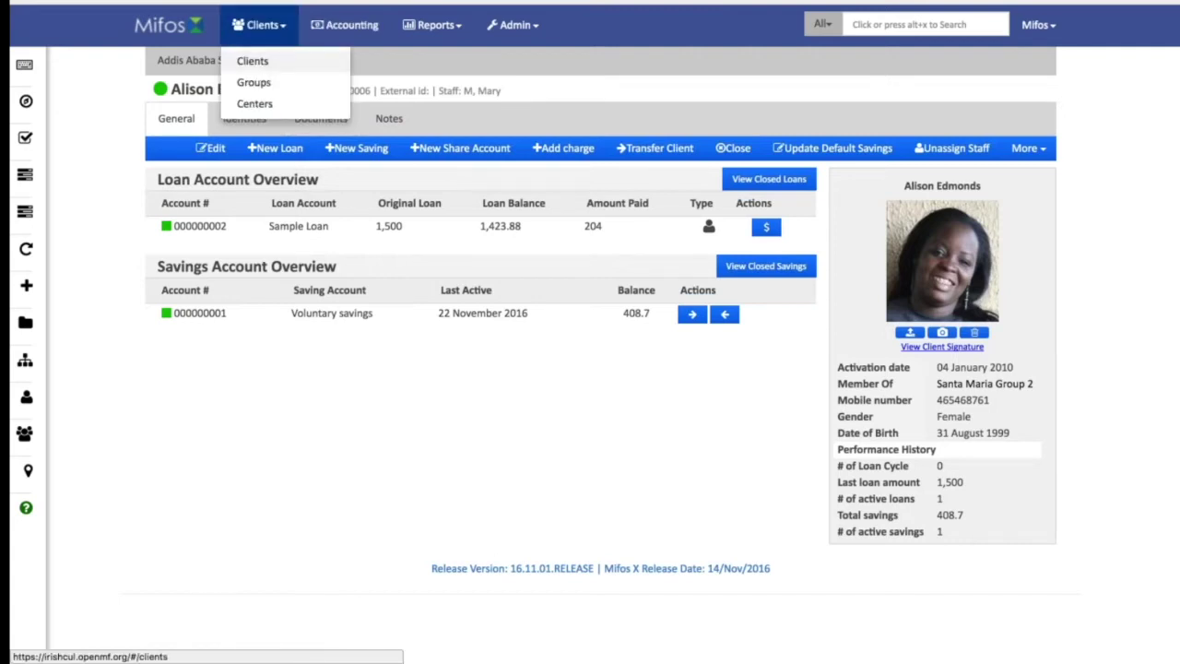
Open another client and view their Identities, cancelling a new identifier without saving.
{"action": "left_click", "coordinate": [263, 60]}
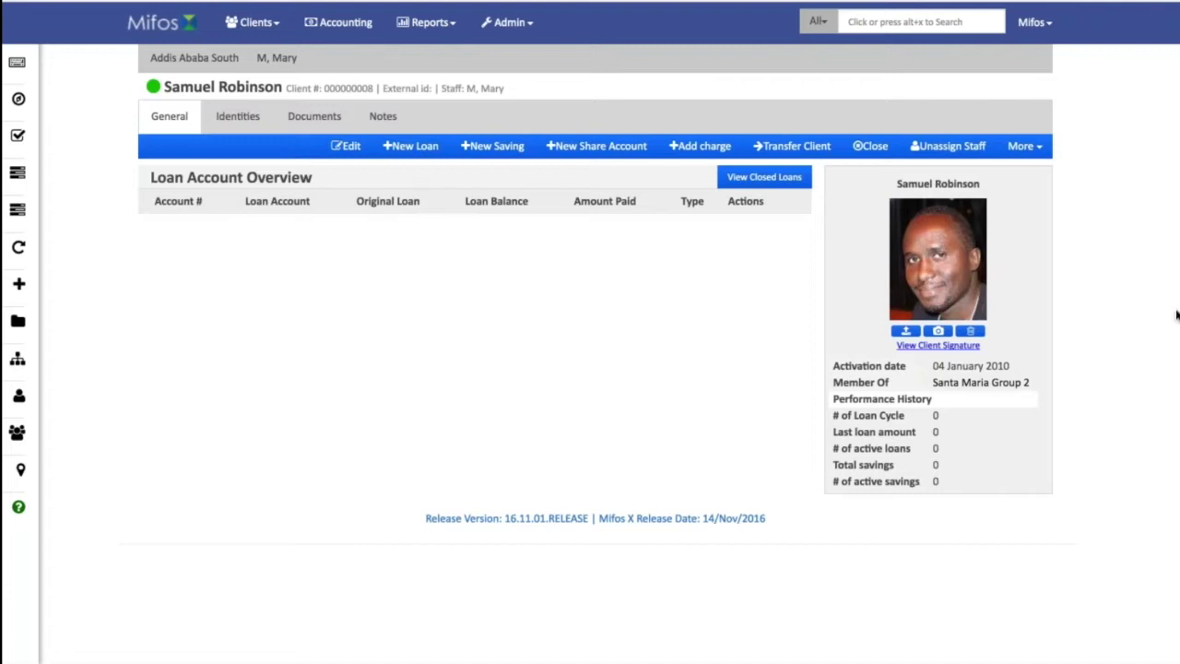
{"action": "left_click", "coordinate": [246, 114]}
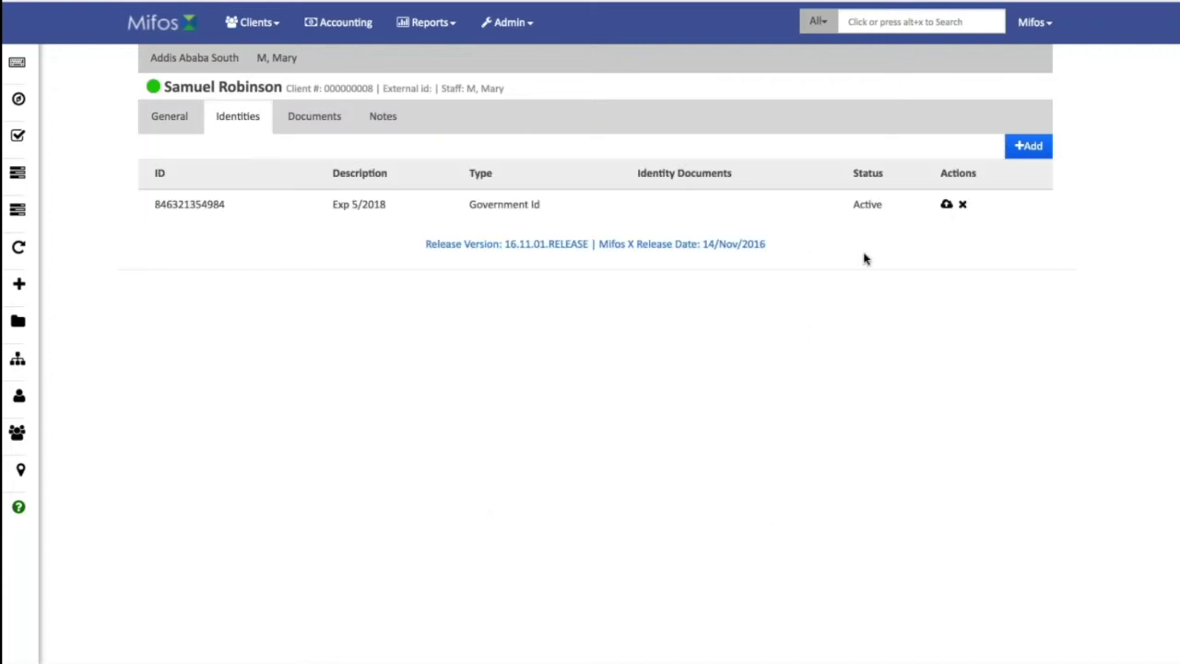
{"action": "left_click", "coordinate": [1005, 152]}
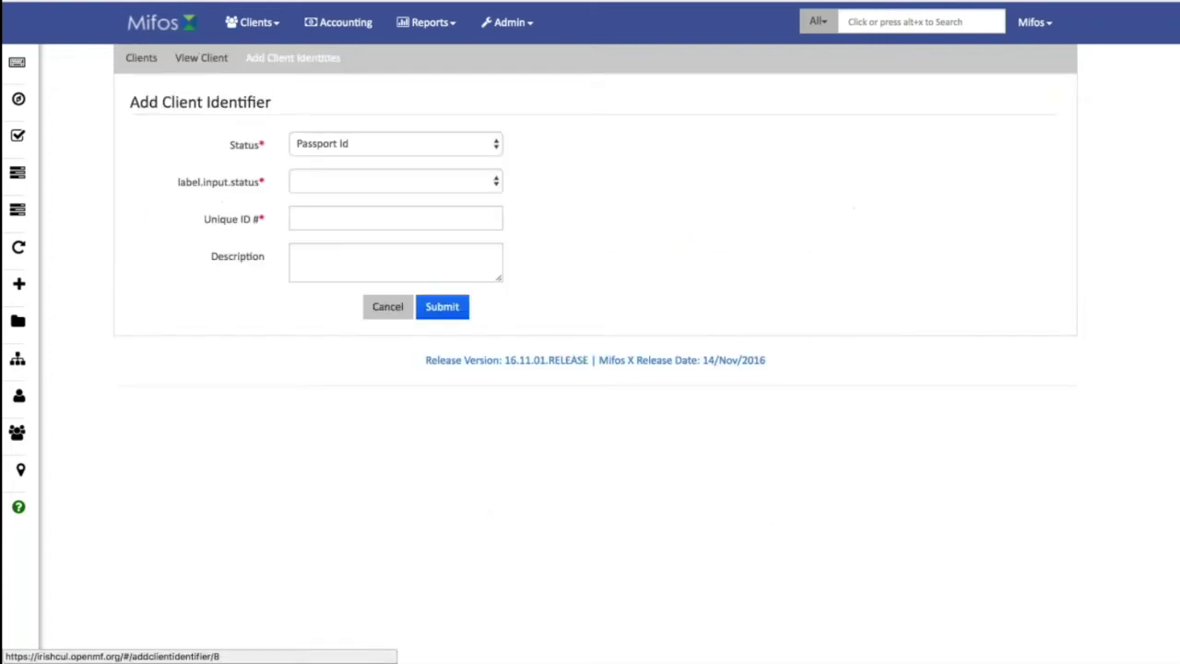
{"action": "left_click", "coordinate": [494, 146]}
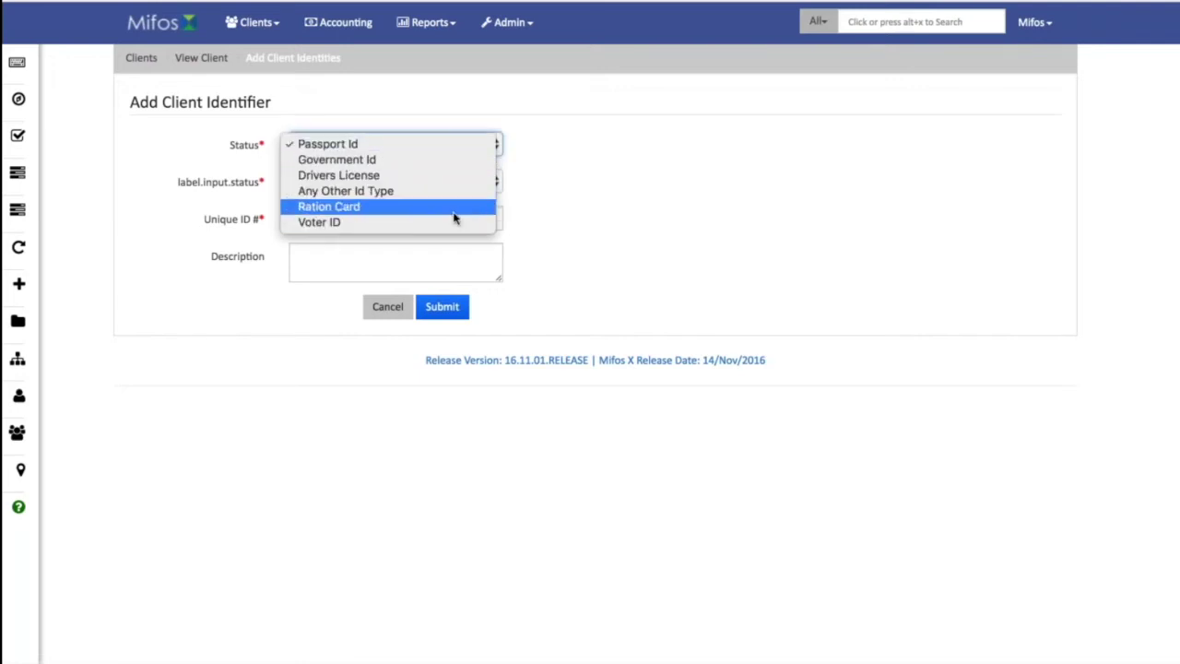
{"action": "left_click", "coordinate": [394, 310]}
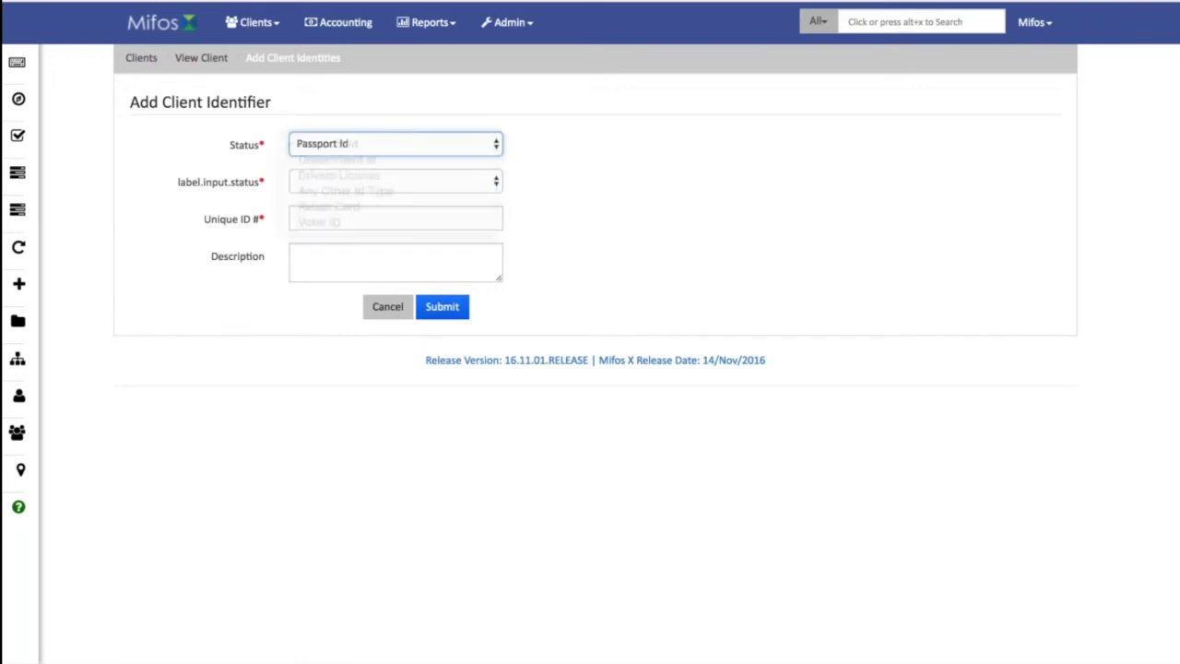
{"action": "left_click", "coordinate": [388, 310]}
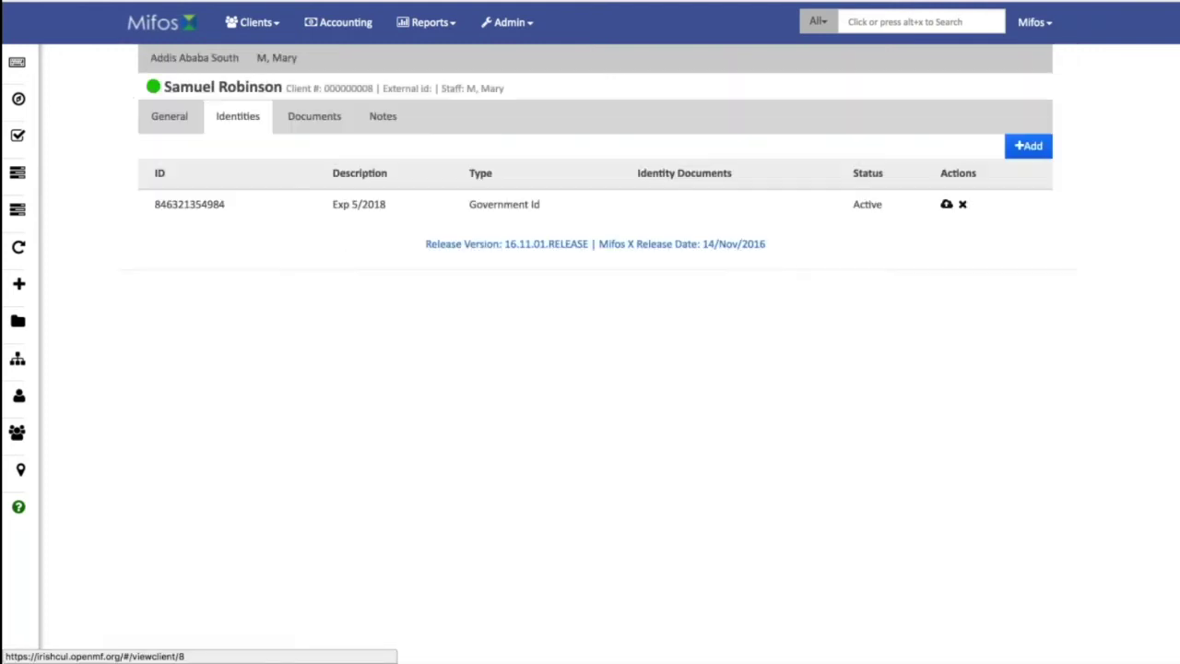
Check the client's Documents and Notes tabs, then return to the General overview.
{"action": "left_click", "coordinate": [322, 120]}
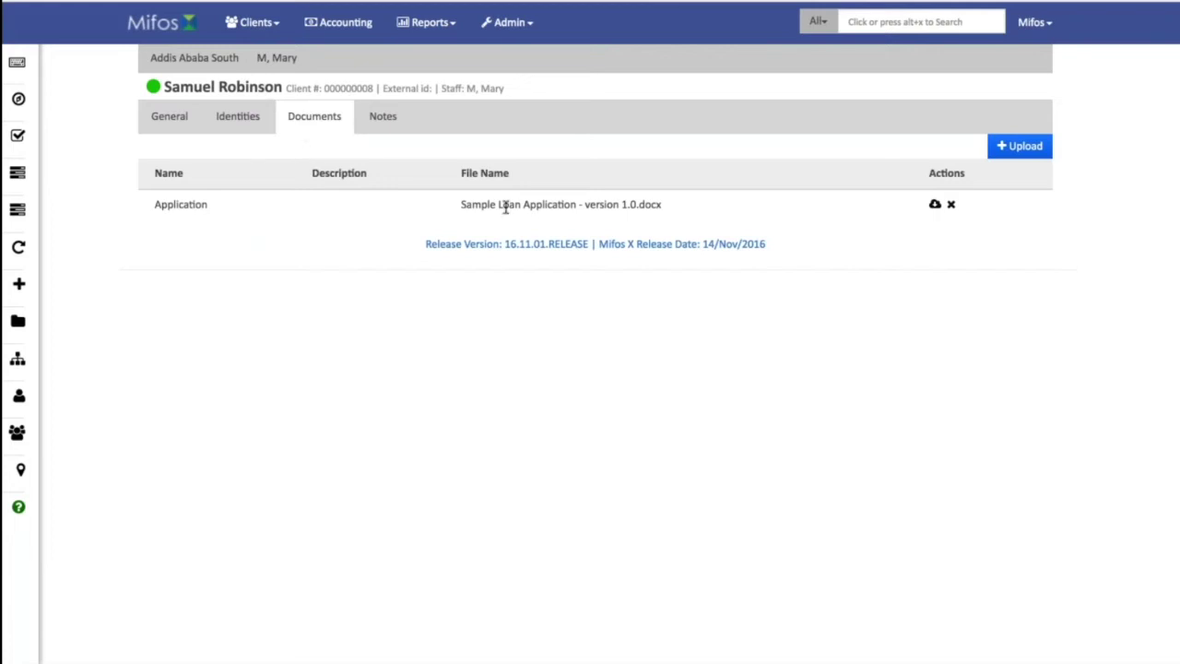
{"action": "left_click", "coordinate": [387, 120]}
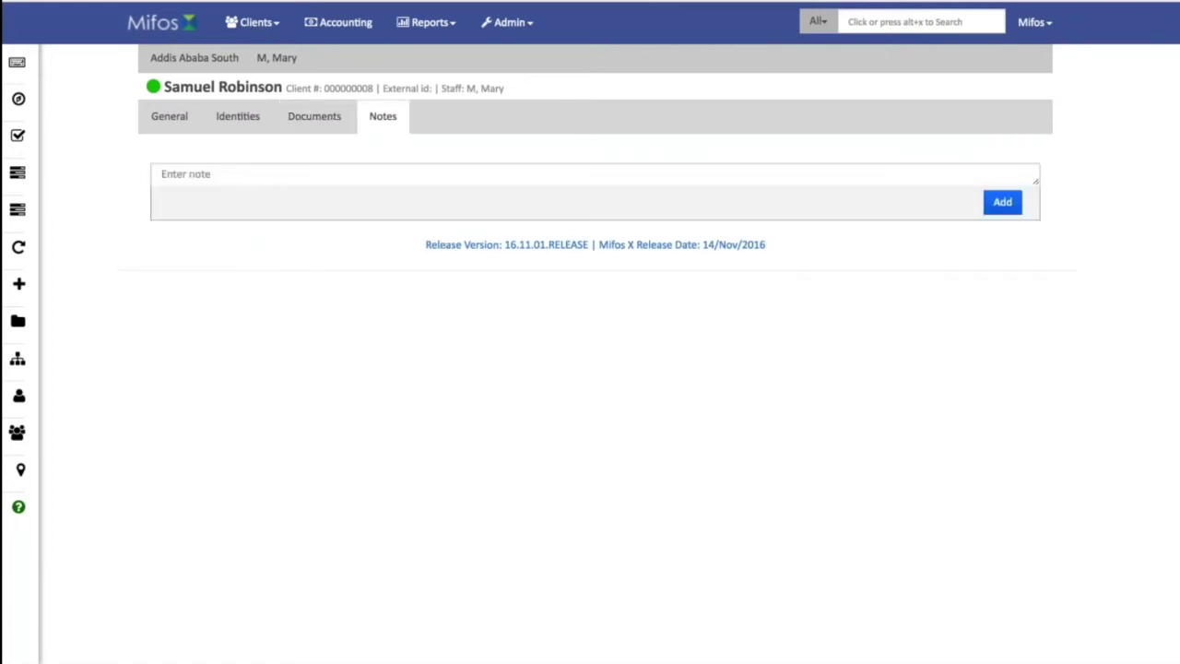
{"action": "left_click", "coordinate": [169, 116]}
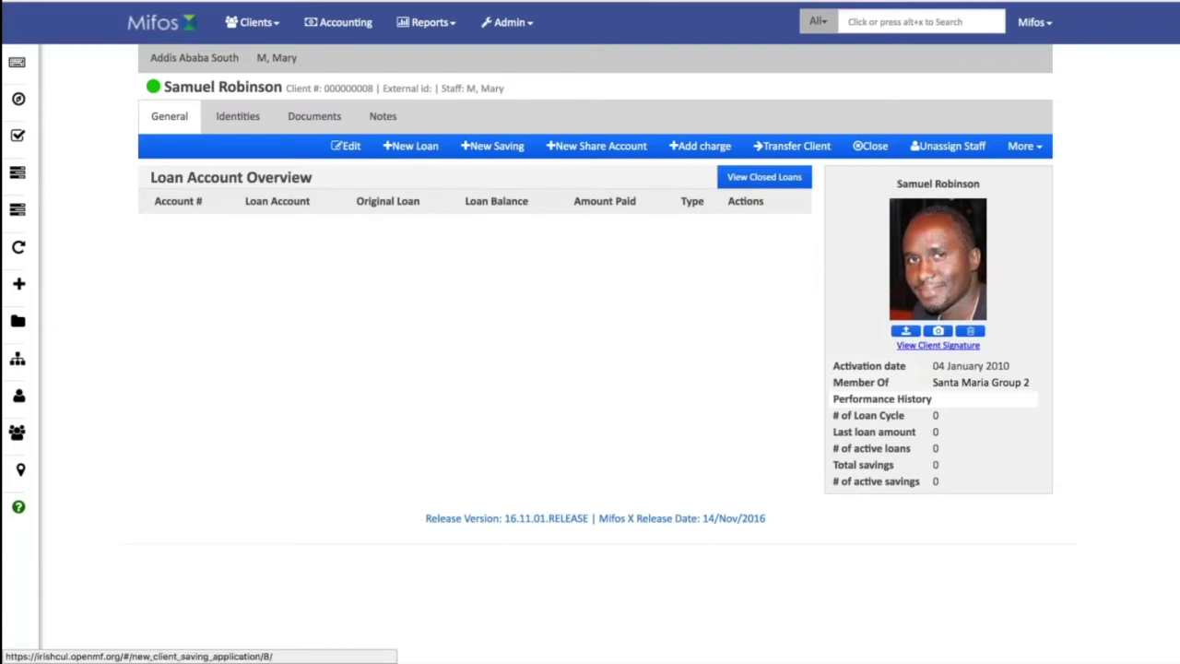
Start a Voluntary savings application for the client and assign the field officer.
{"action": "left_click", "coordinate": [467, 145]}
{"action": "left_click", "coordinate": [384, 147]}
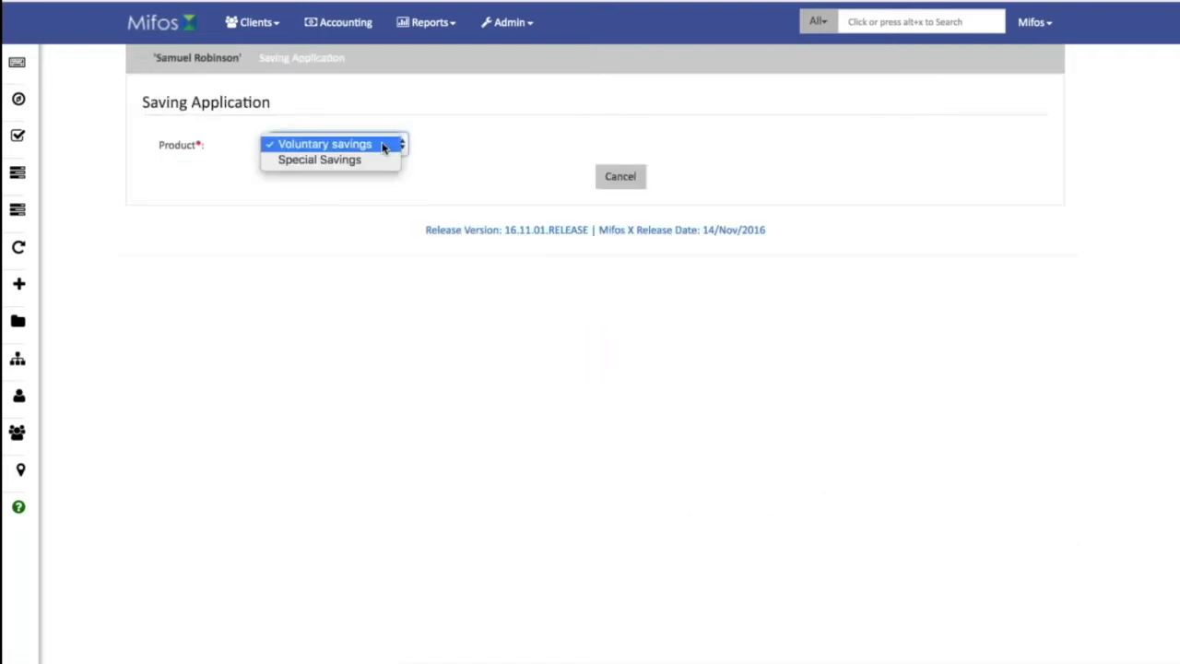
{"action": "left_click", "coordinate": [383, 144]}
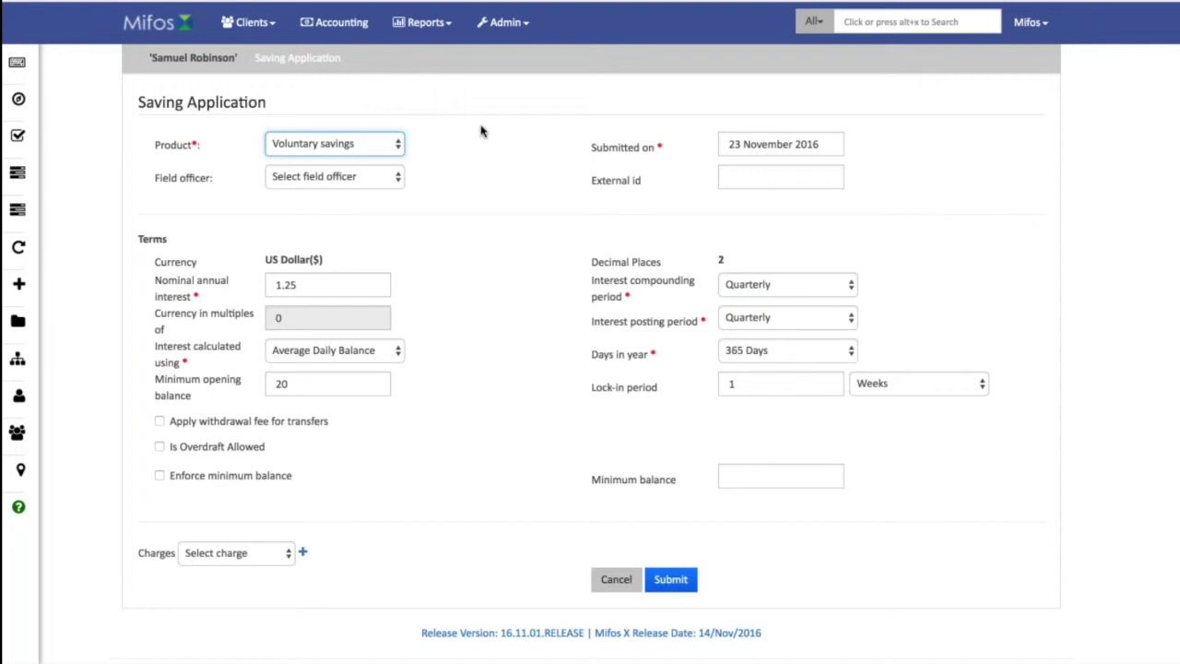
{"action": "left_click", "coordinate": [394, 178]}
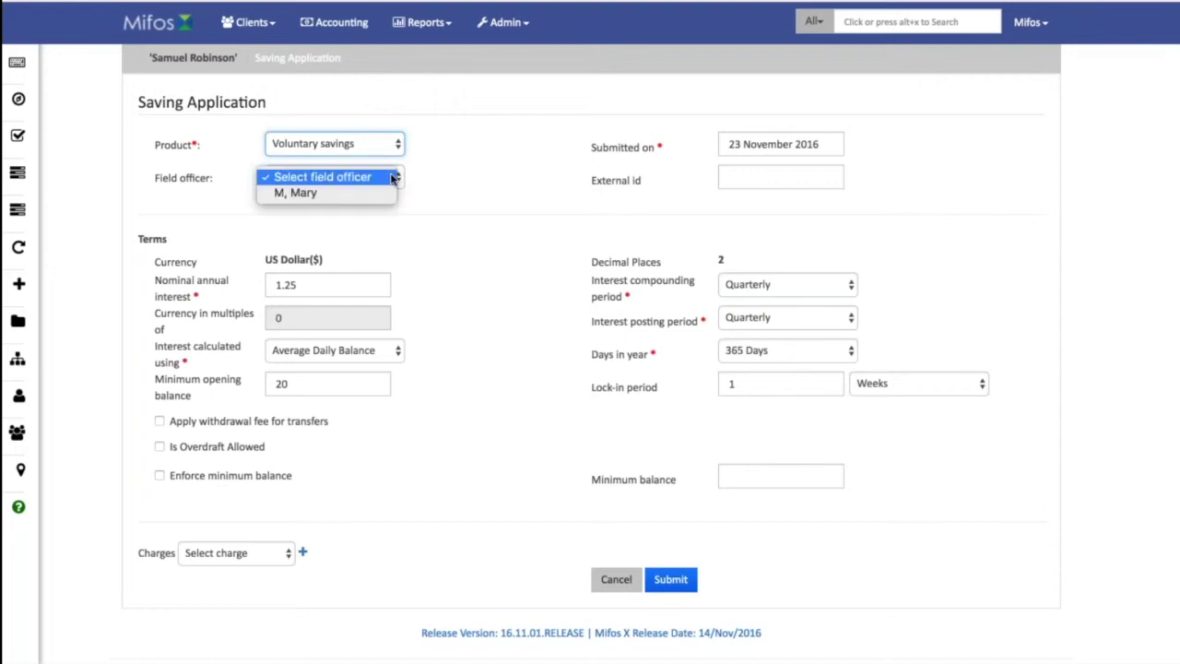
{"action": "left_click", "coordinate": [387, 192]}
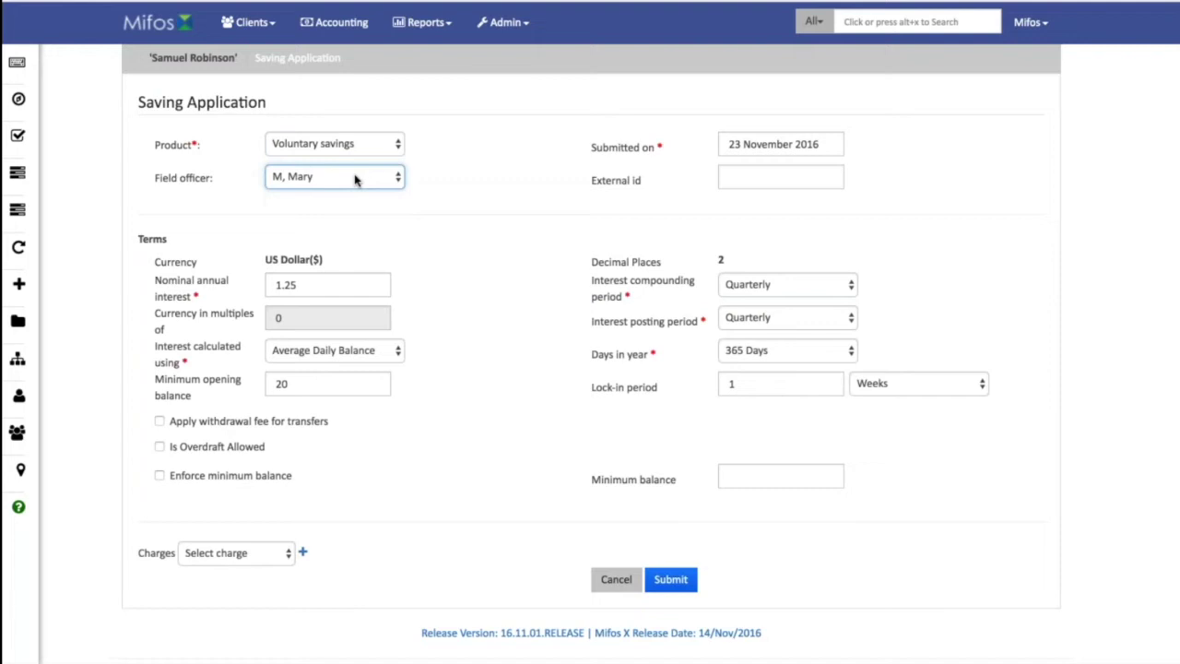
Enter an external id, submit the savings application, and begin a new loan application.
{"action": "left_click", "coordinate": [777, 175]}
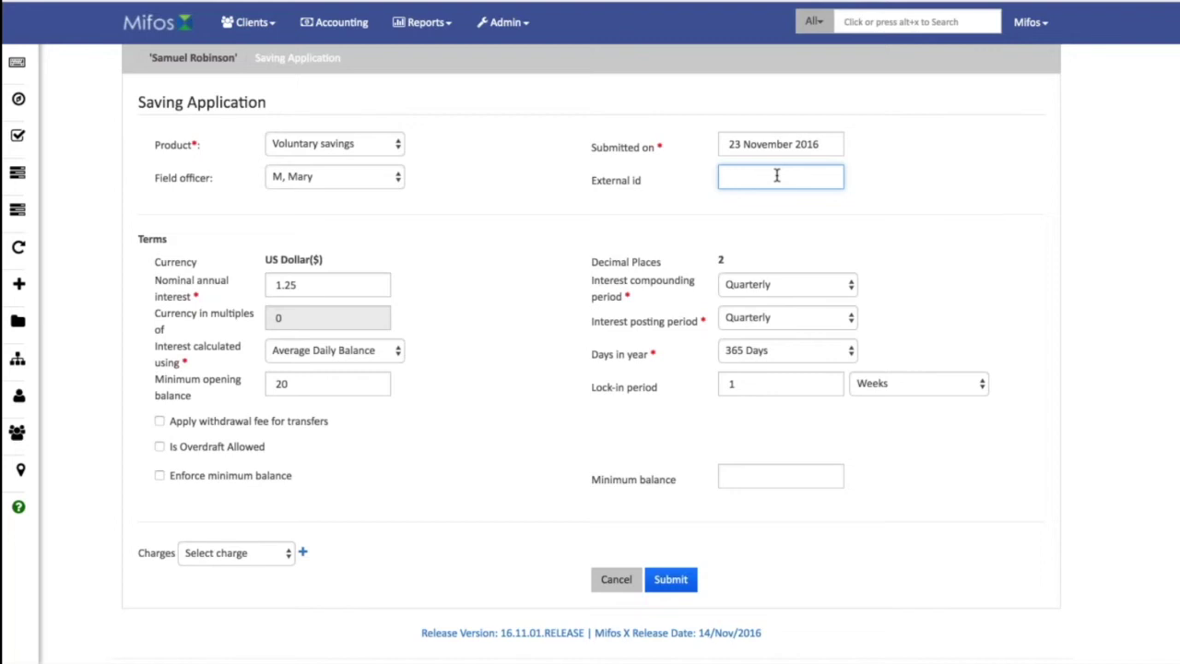
{"action": "type", "text": "98765465"}
{"action": "scroll", "coordinate": [510, 476], "scroll_direction": "down", "scroll_amount": 1}
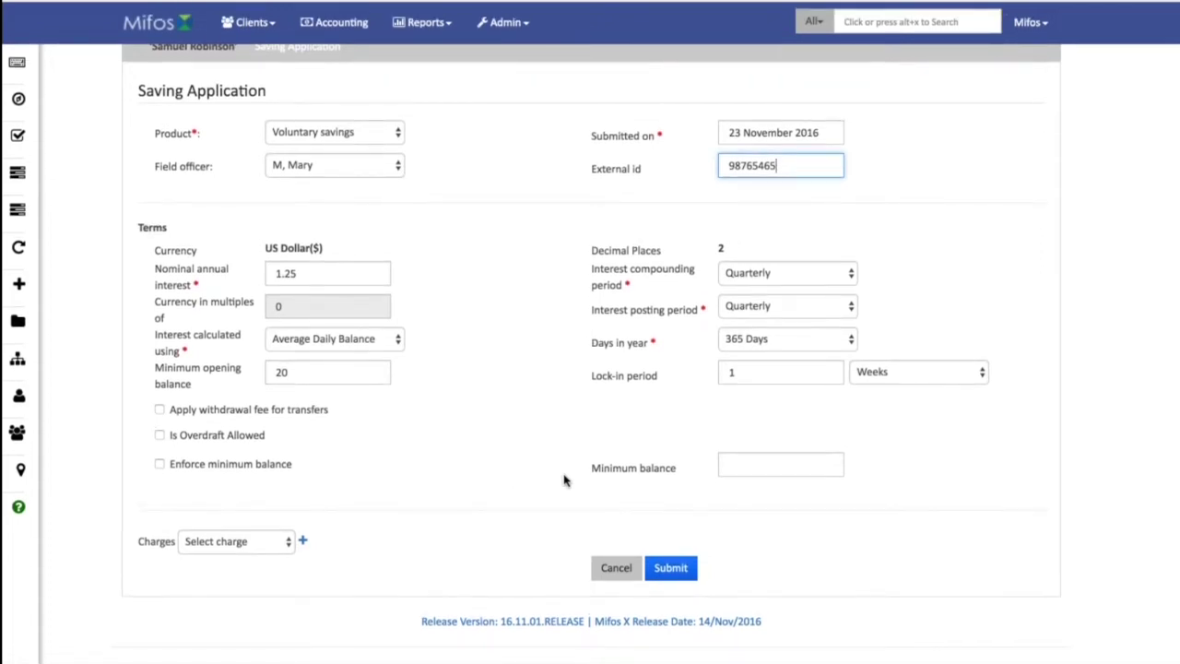
{"action": "key", "text": "Return"}
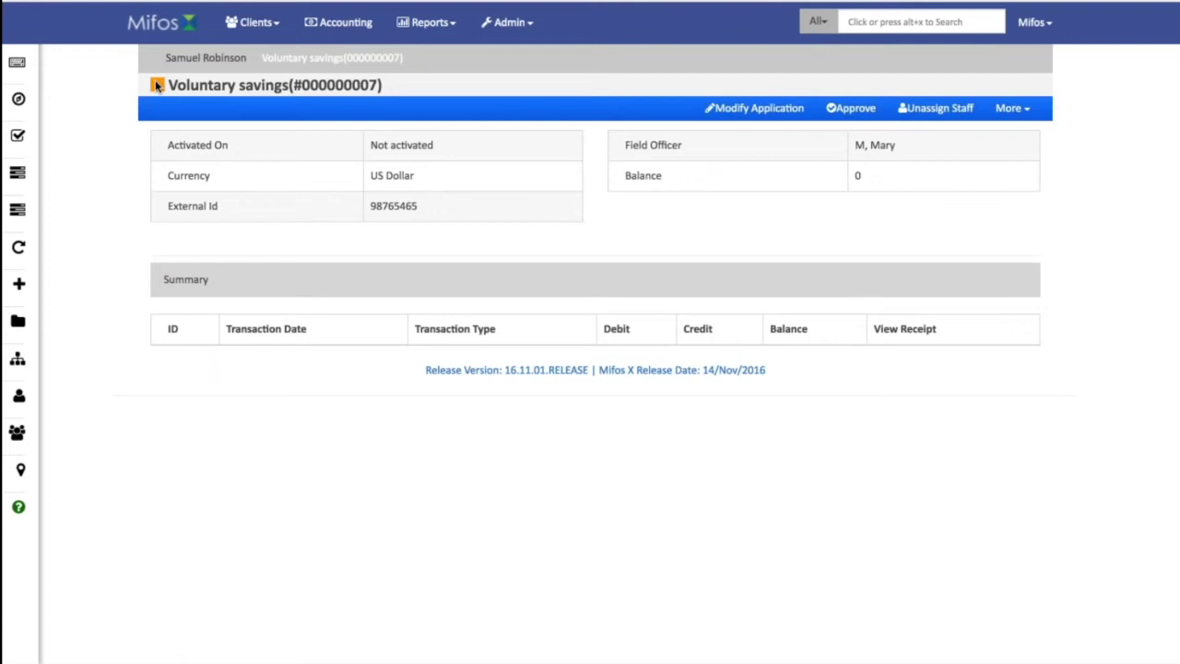
{"action": "left_click", "coordinate": [212, 60]}
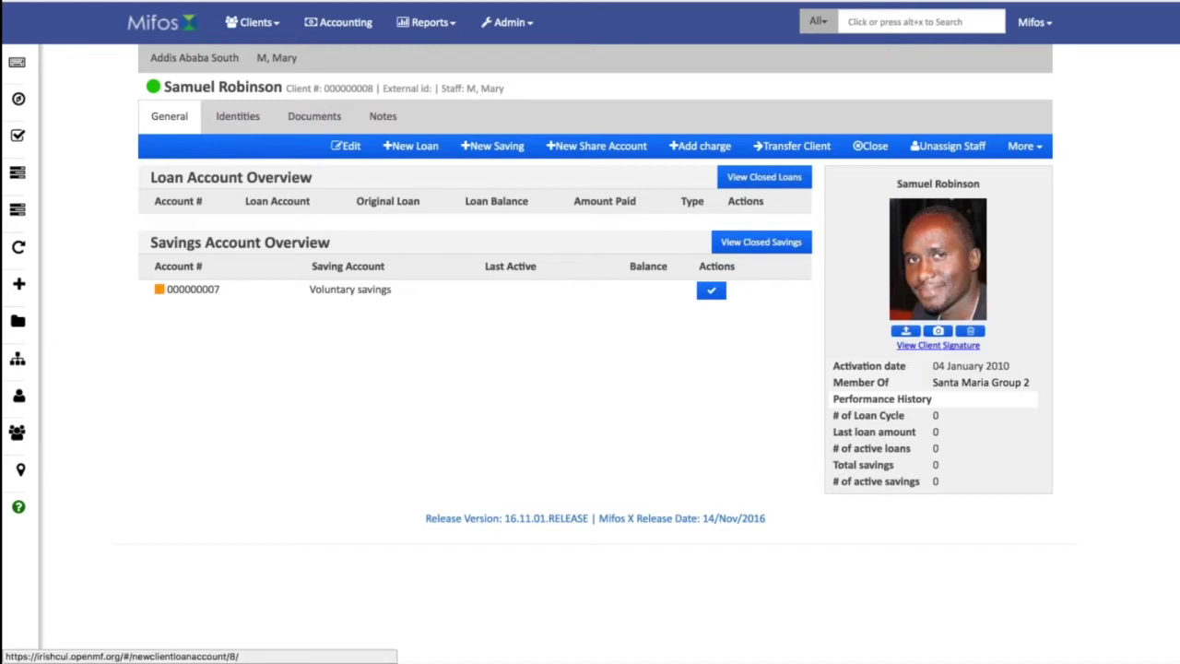
{"action": "left_click", "coordinate": [411, 146]}
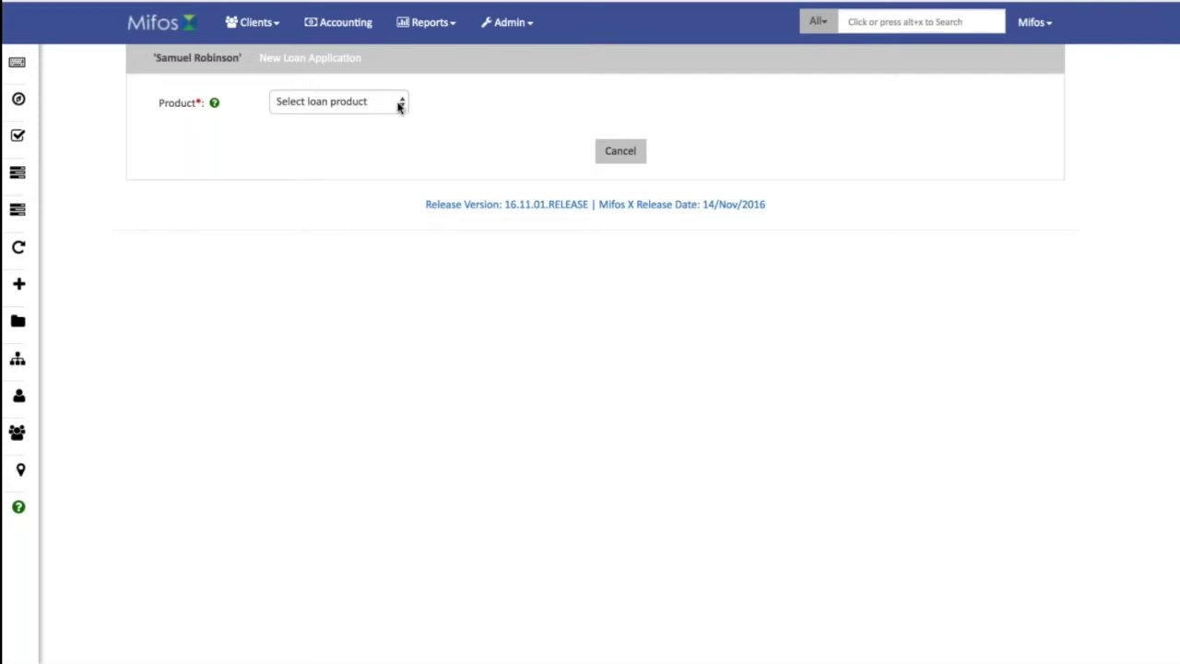
Choose the Sample Loan product, assign the loan officer and set the purpose to Agriculture.
{"action": "left_click", "coordinate": [400, 104]}
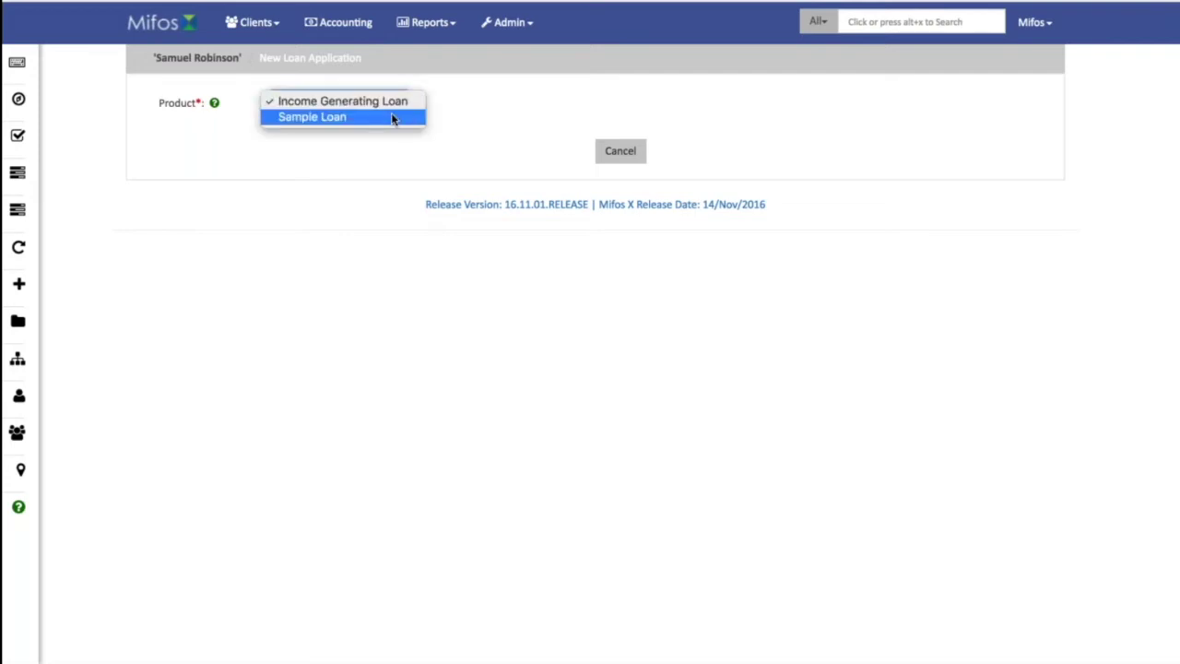
{"action": "left_click", "coordinate": [392, 117]}
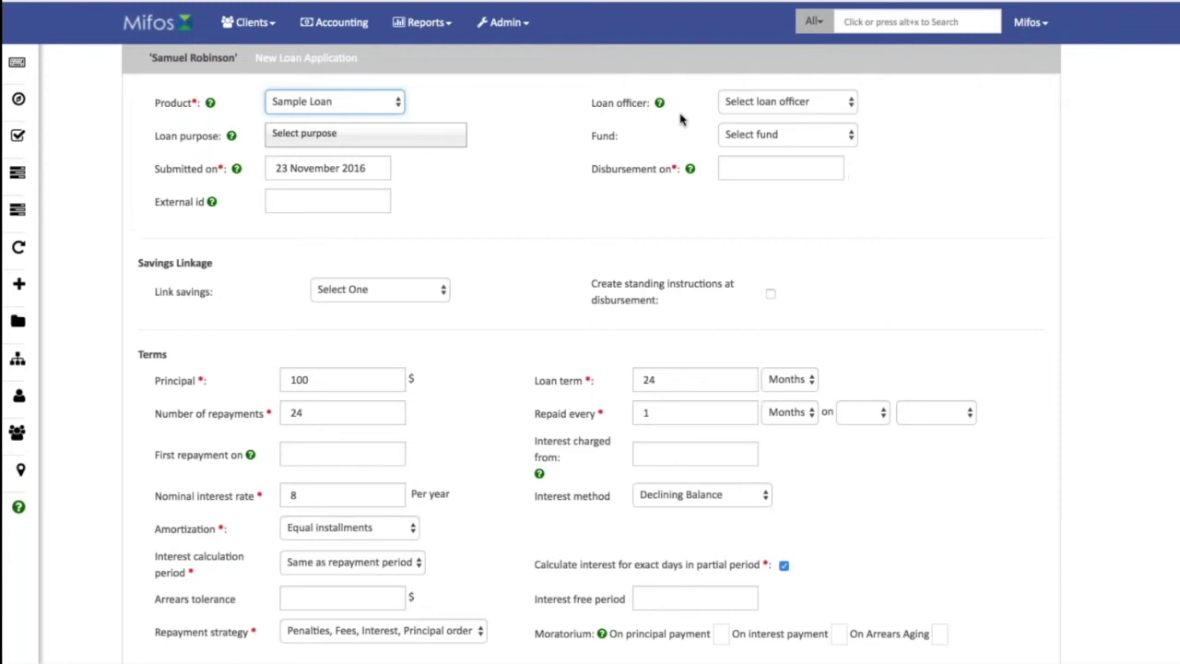
{"action": "left_click", "coordinate": [743, 109]}
{"action": "left_click", "coordinate": [745, 117]}
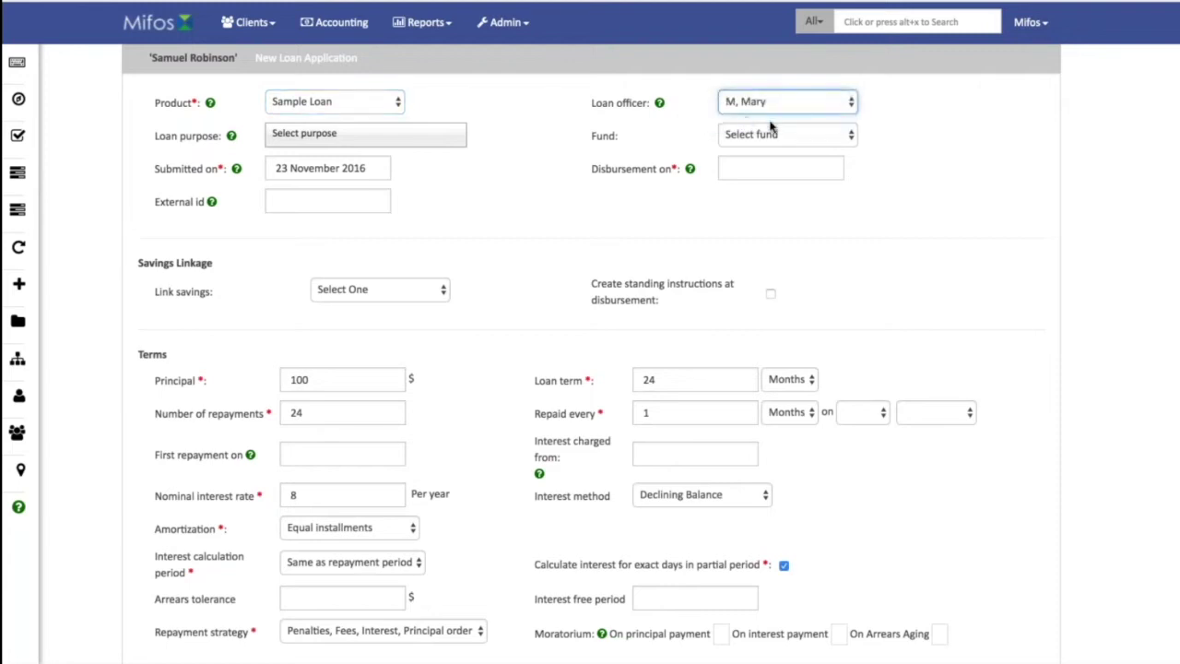
{"action": "left_click", "coordinate": [367, 132]}
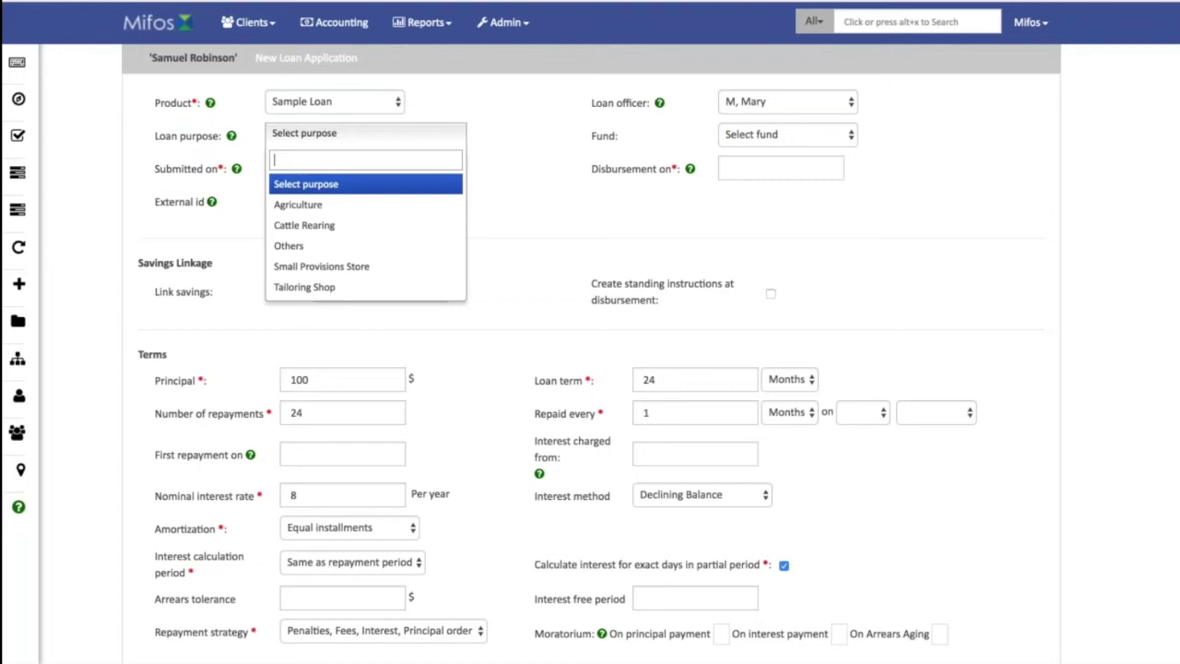
{"action": "key", "text": "Down"}
{"action": "key", "text": "Down"}
{"action": "key", "text": "Down"}
{"action": "key", "text": "Down"}
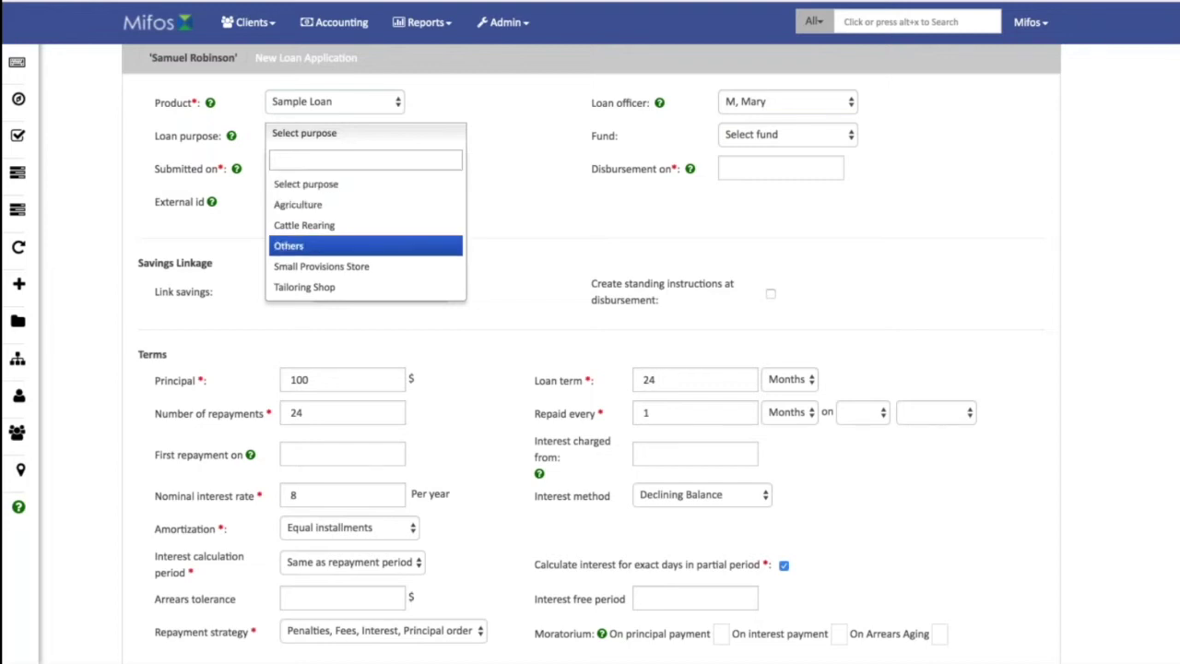
{"action": "left_click", "coordinate": [366, 268]}
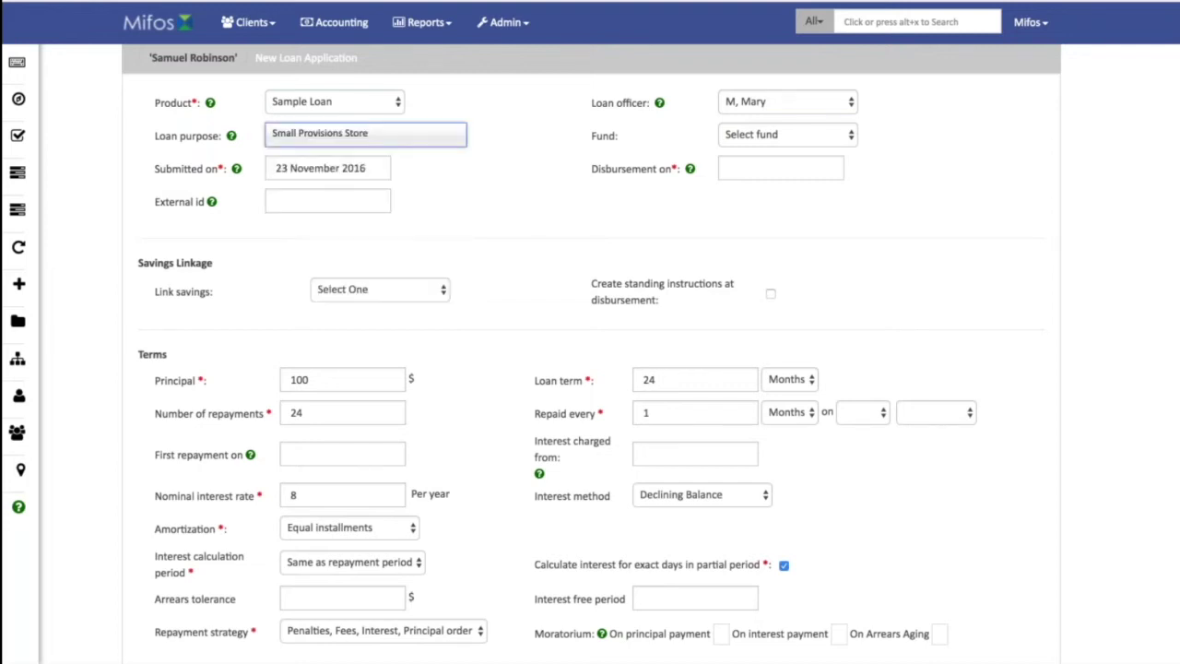
{"action": "left_click", "coordinate": [419, 138]}
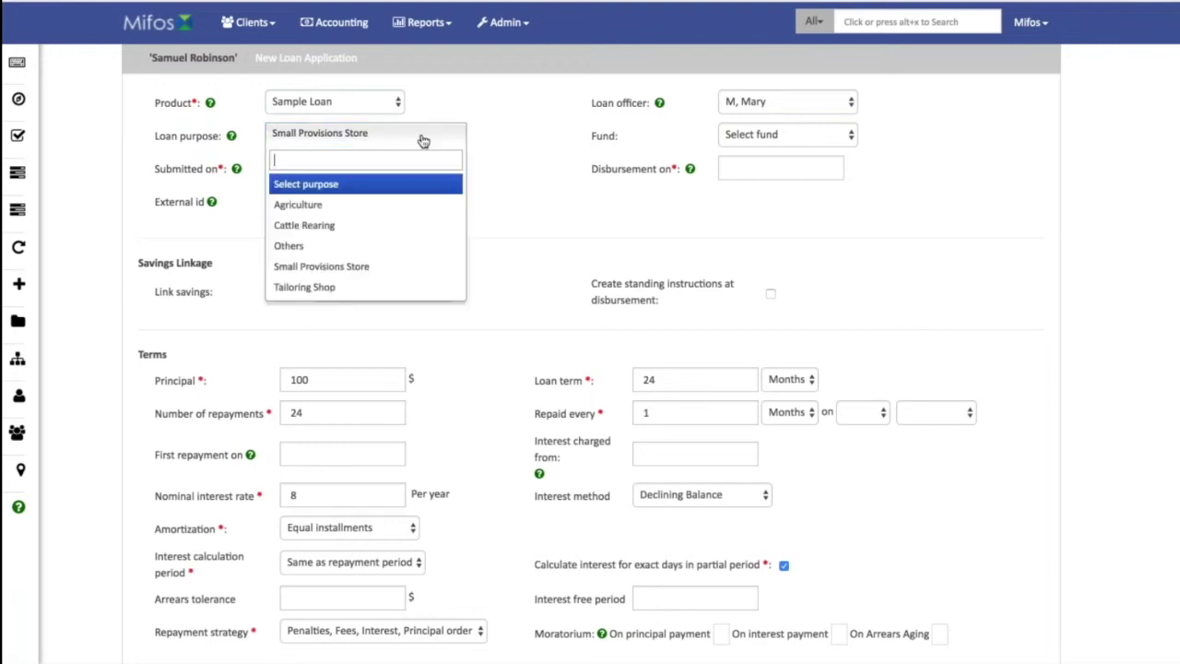
{"action": "left_click", "coordinate": [390, 197]}
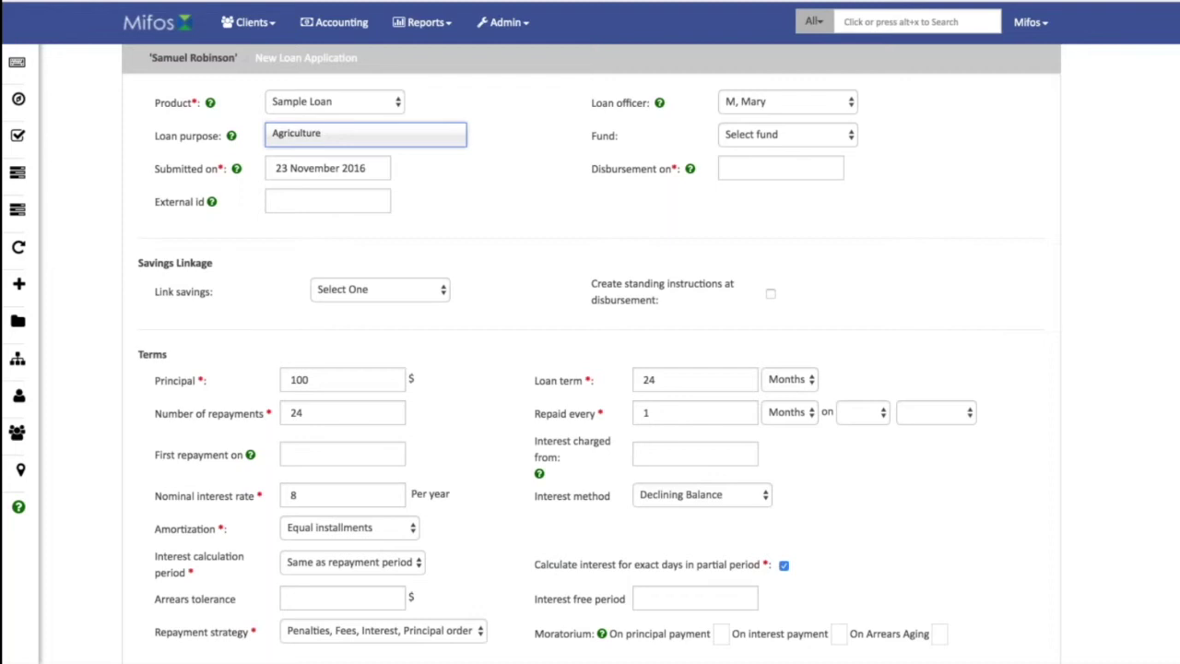
Leave the fund unset, set disbursement to 23 November 2016 and enter an external id.
{"action": "left_click", "coordinate": [846, 139]}
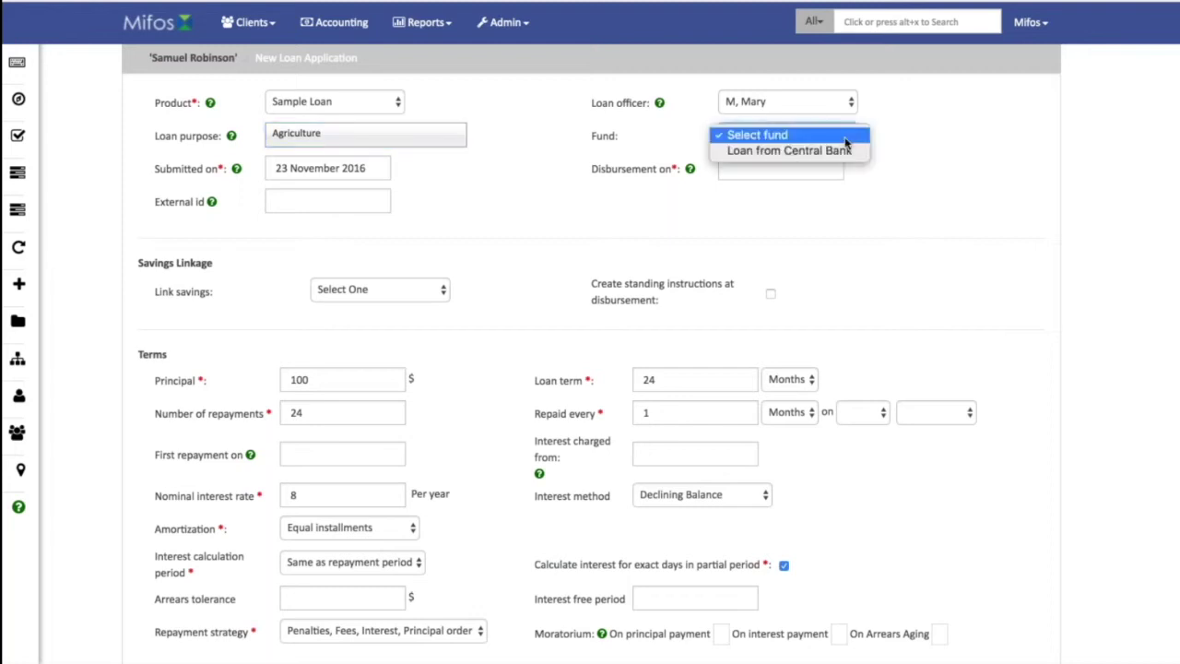
{"action": "left_click", "coordinate": [928, 143]}
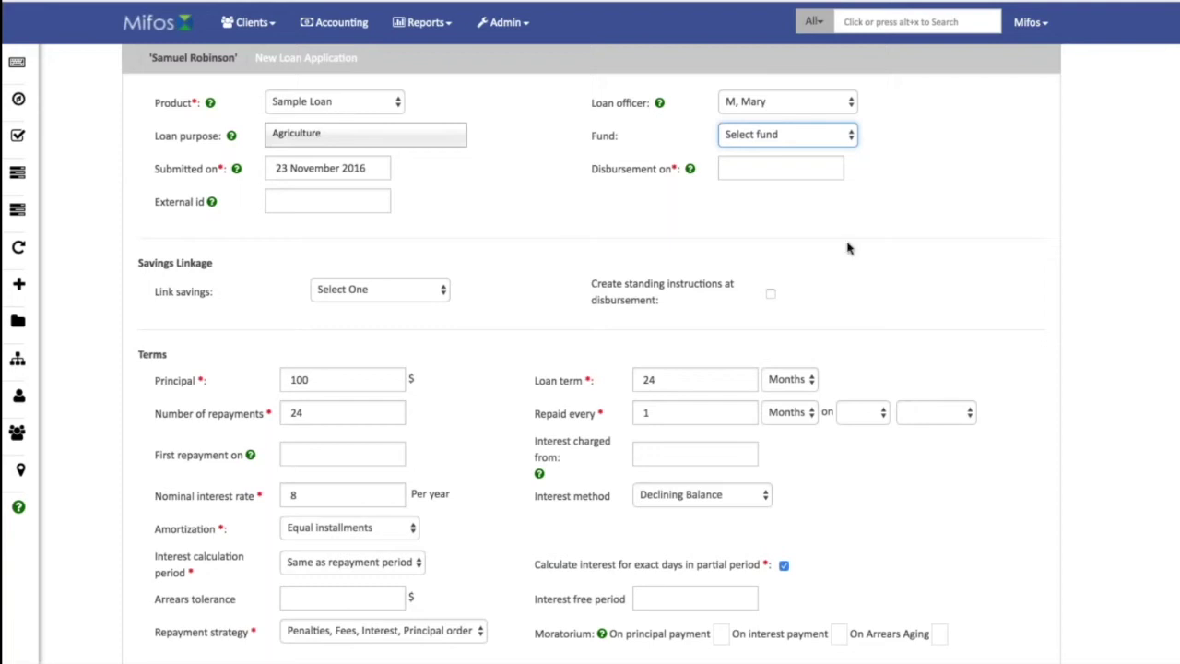
{"action": "left_click", "coordinate": [729, 170]}
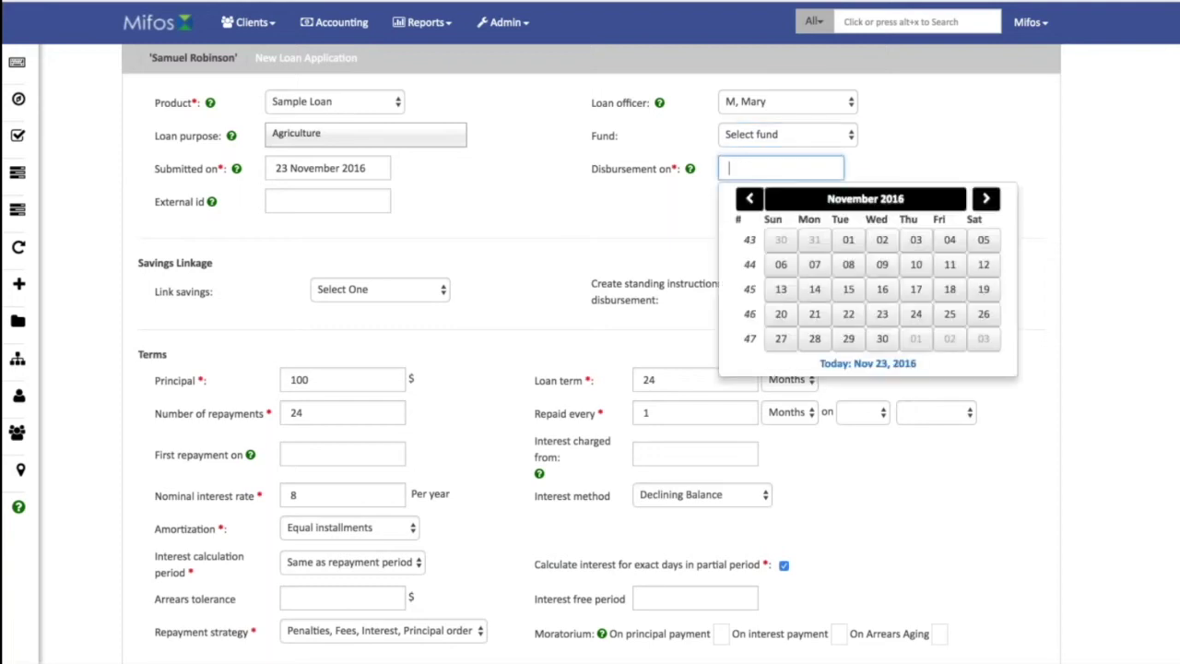
{"action": "left_click", "coordinate": [882, 314]}
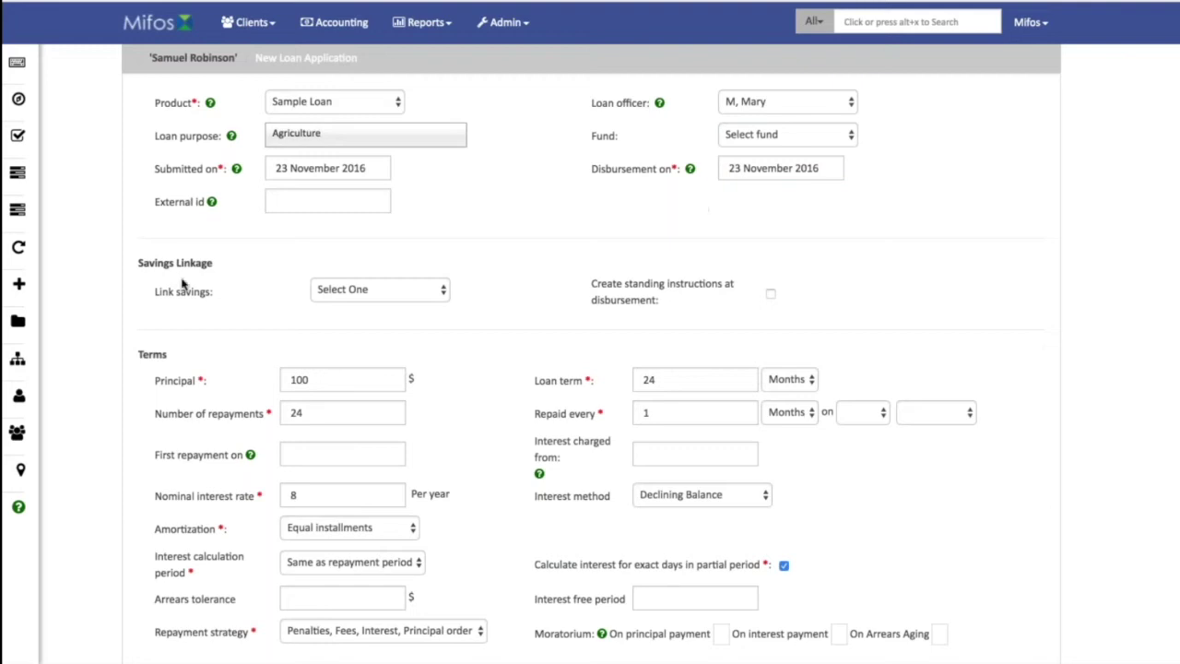
{"action": "mouse_move", "coordinate": [208, 205]}
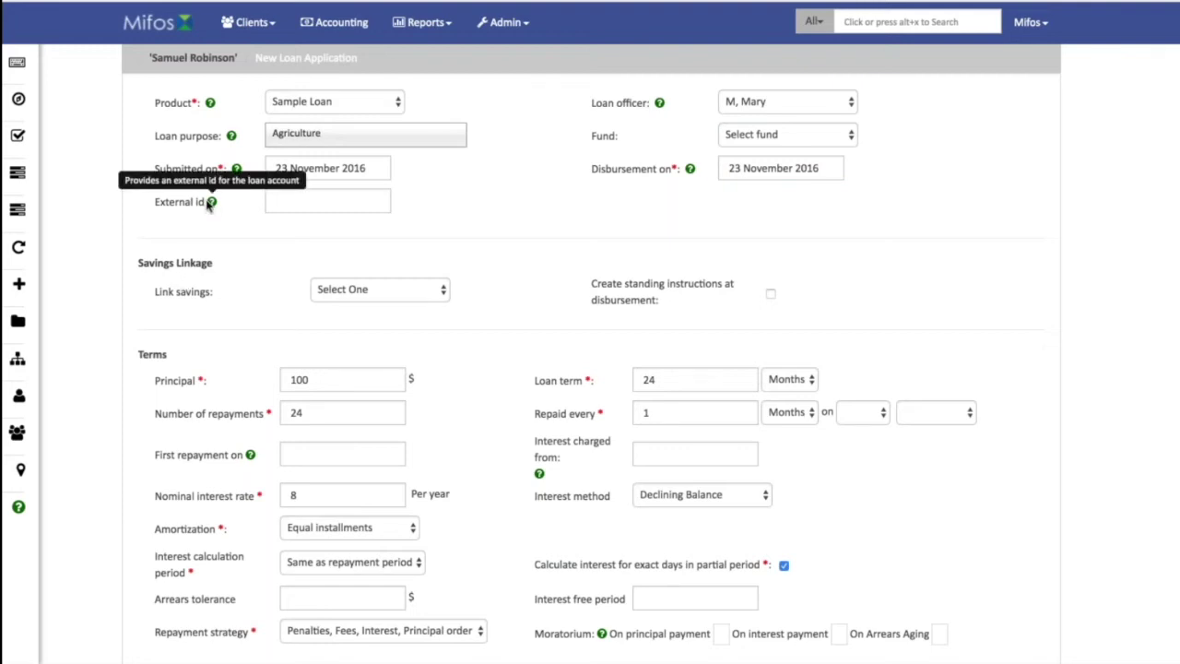
{"action": "left_click", "coordinate": [286, 200]}
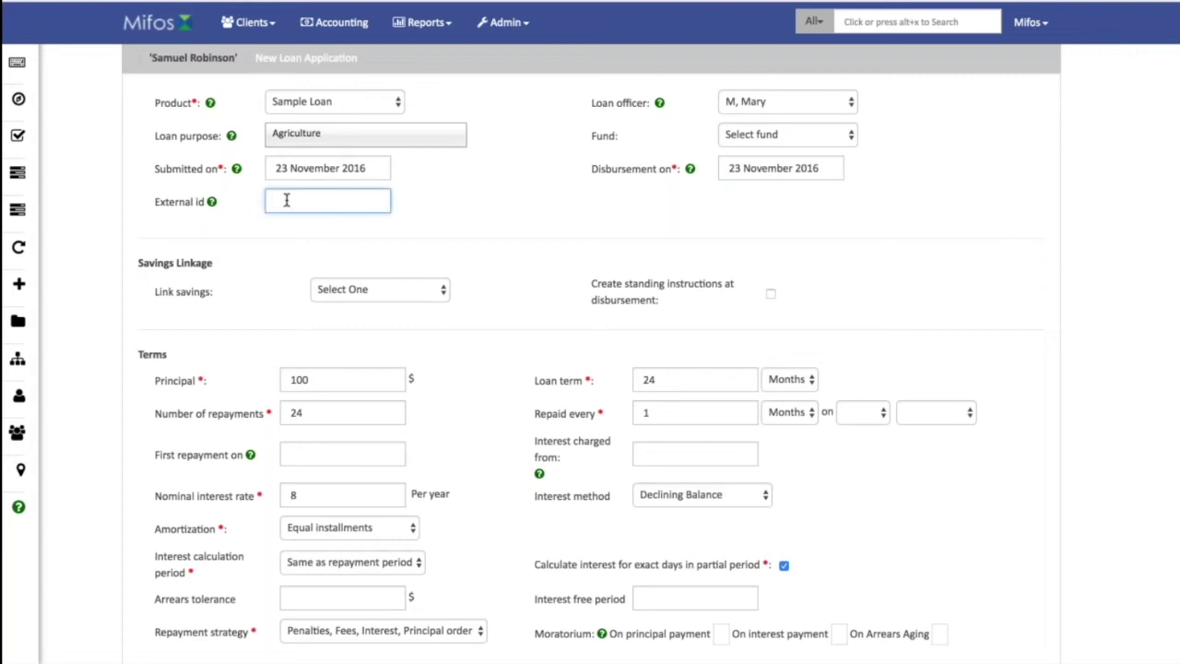
{"action": "type", "text": "9876546"}
{"action": "mouse_move", "coordinate": [212, 198]}
{"action": "scroll", "coordinate": [515, 238], "scroll_direction": "down", "scroll_amount": 3}
{"action": "left_click", "coordinate": [443, 181]}
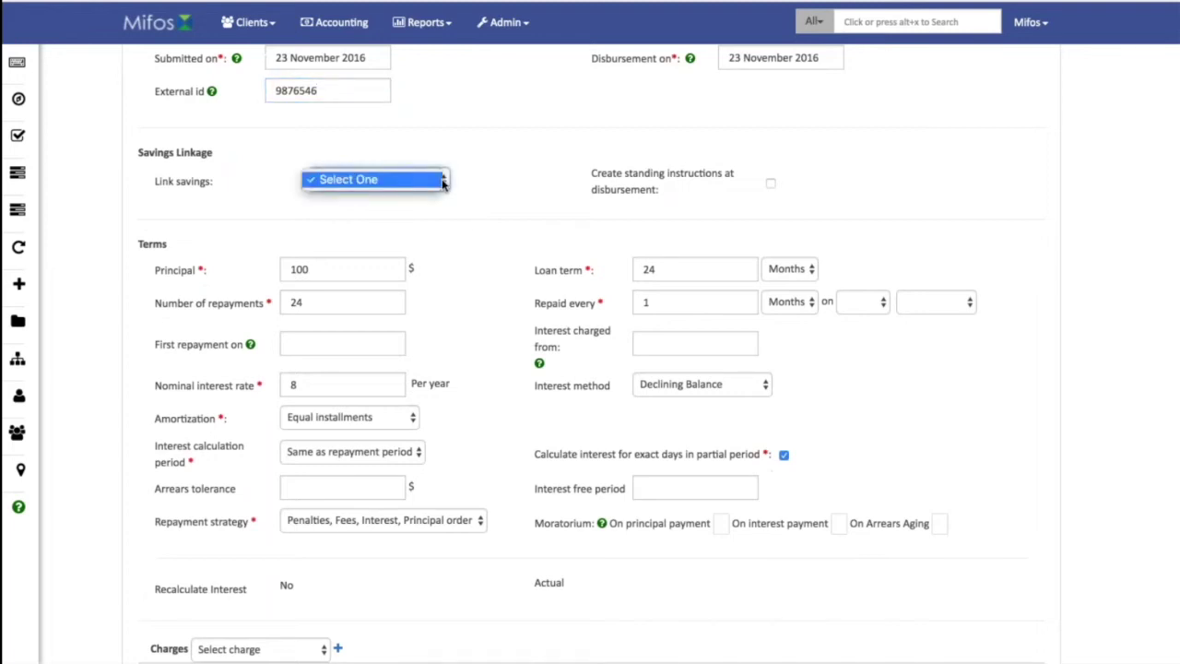
Leave the savings link unset, change the principal from 100 to 1,000 and submit the application.
{"action": "left_click", "coordinate": [444, 181]}
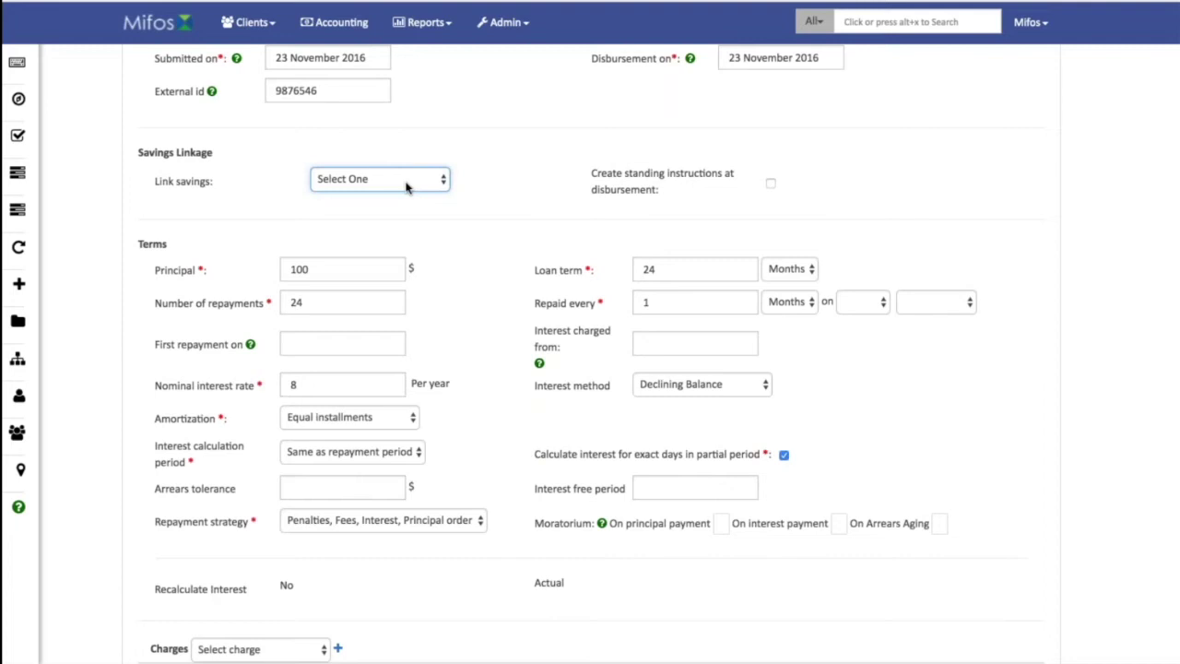
{"action": "left_click", "coordinate": [406, 186]}
{"action": "left_click", "coordinate": [407, 184]}
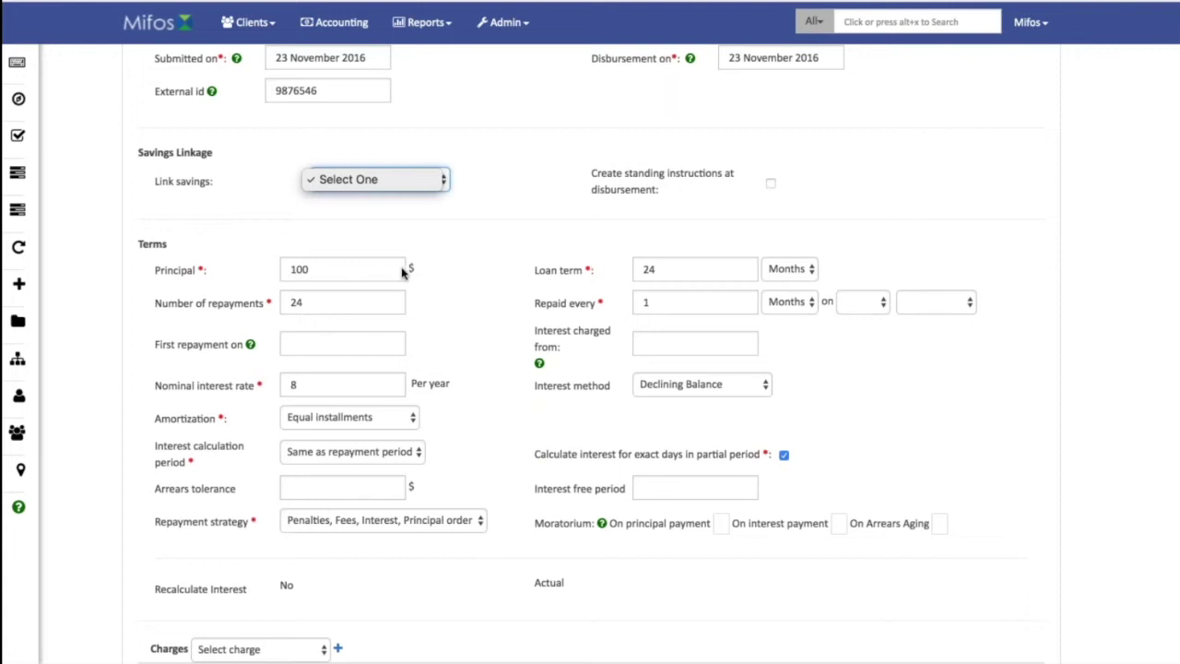
{"action": "left_click", "coordinate": [347, 267]}
{"action": "left_click", "coordinate": [348, 267]}
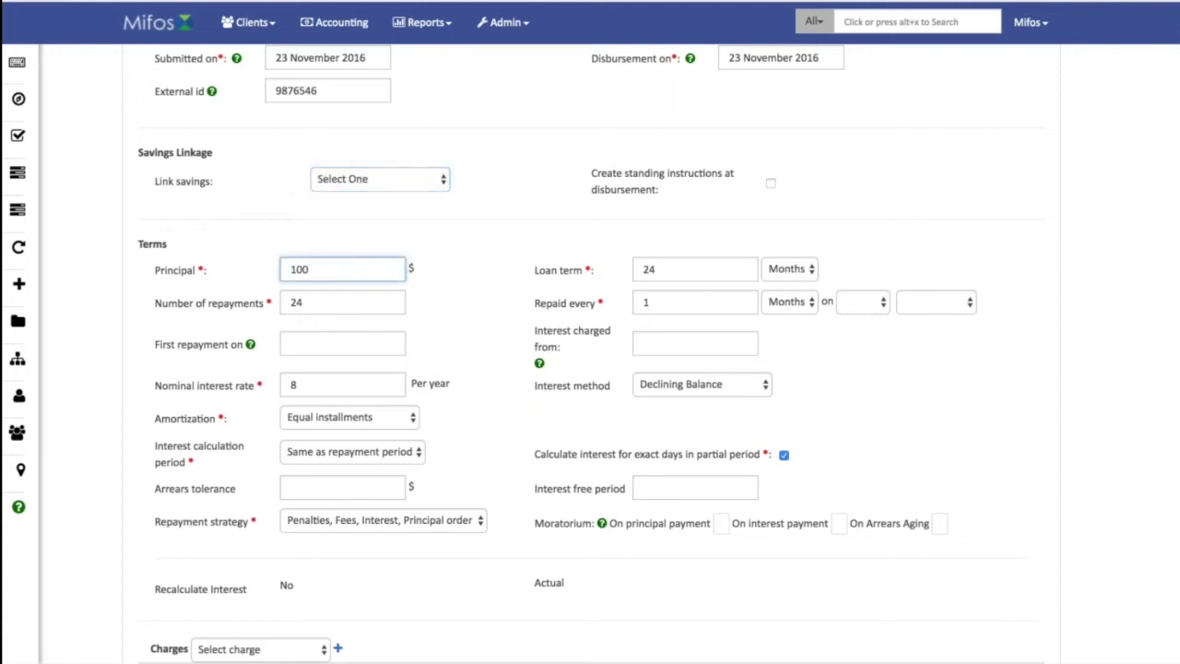
{"action": "type", "text": "000"}
{"action": "left_click", "coordinate": [655, 269]}
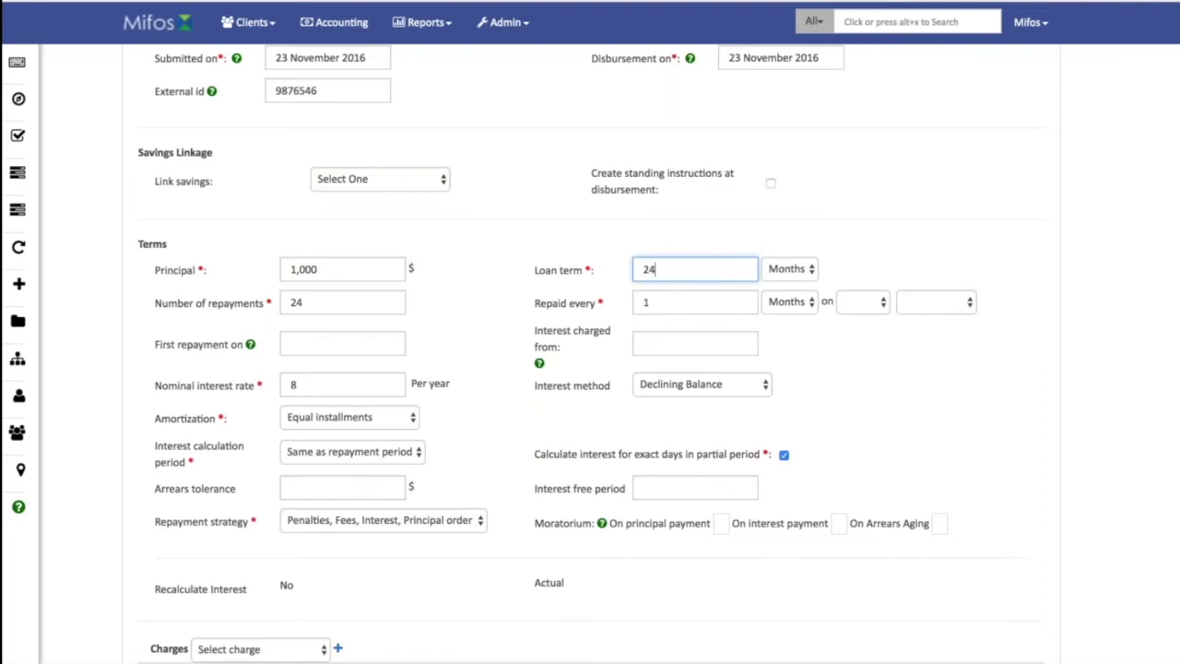
{"action": "key", "text": "Tab"}
{"action": "scroll", "coordinate": [474, 344], "scroll_direction": "down", "scroll_amount": 2}
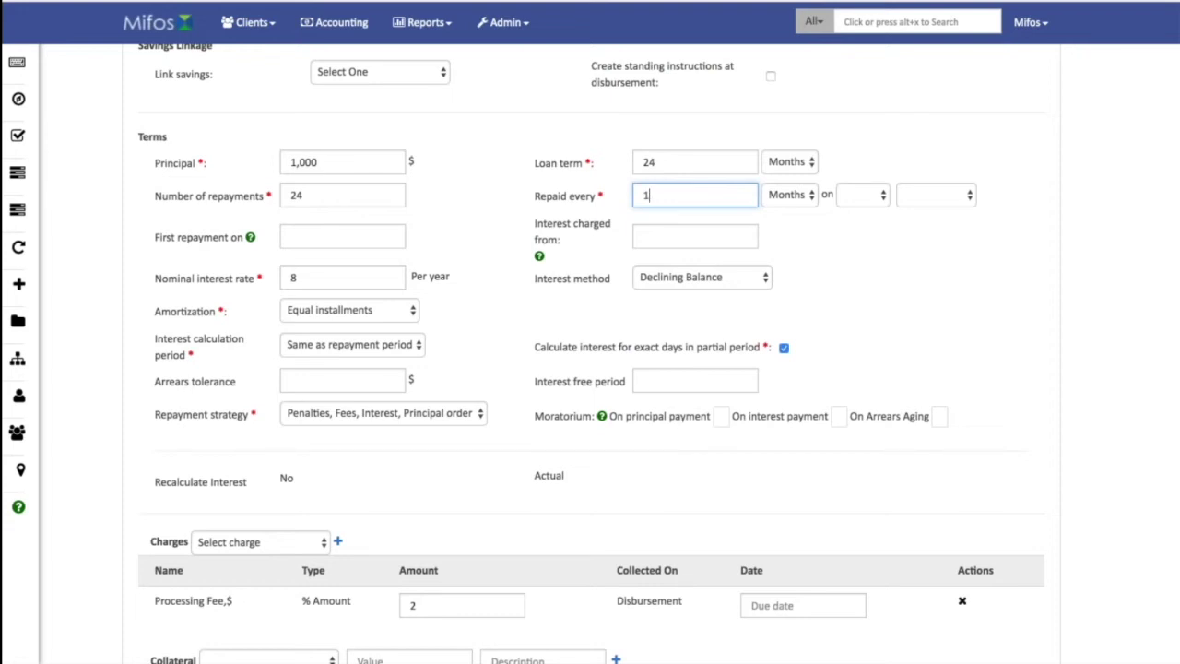
{"action": "scroll", "coordinate": [925, 377], "scroll_direction": "down", "scroll_amount": 3}
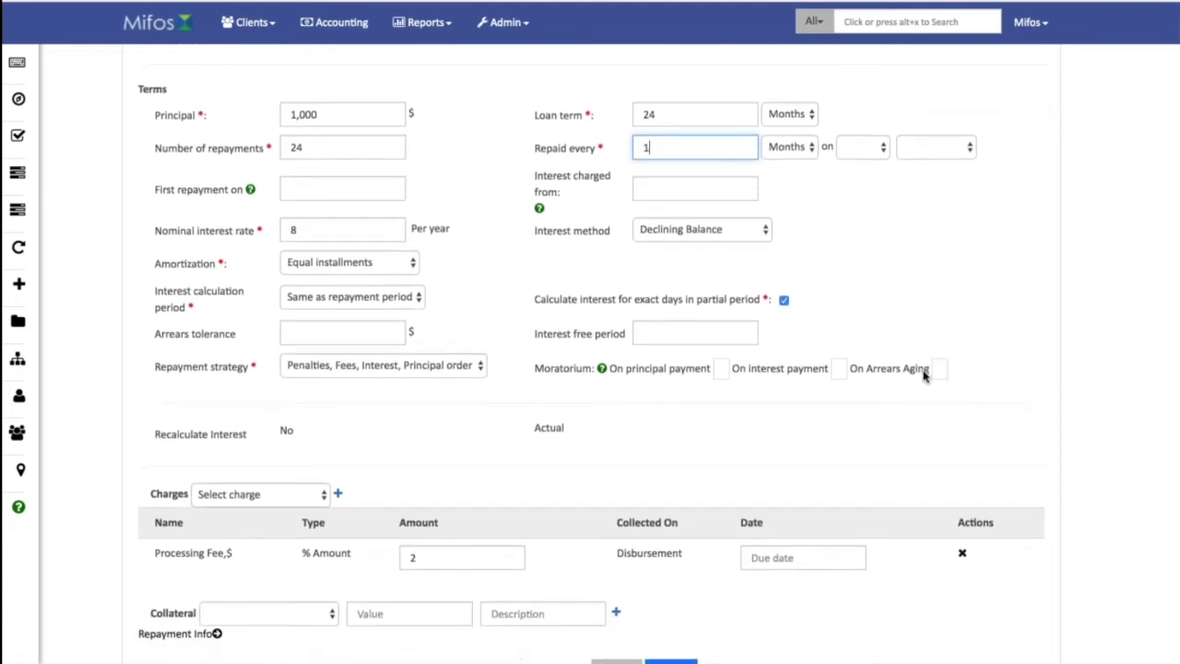
{"action": "left_click", "coordinate": [678, 566]}
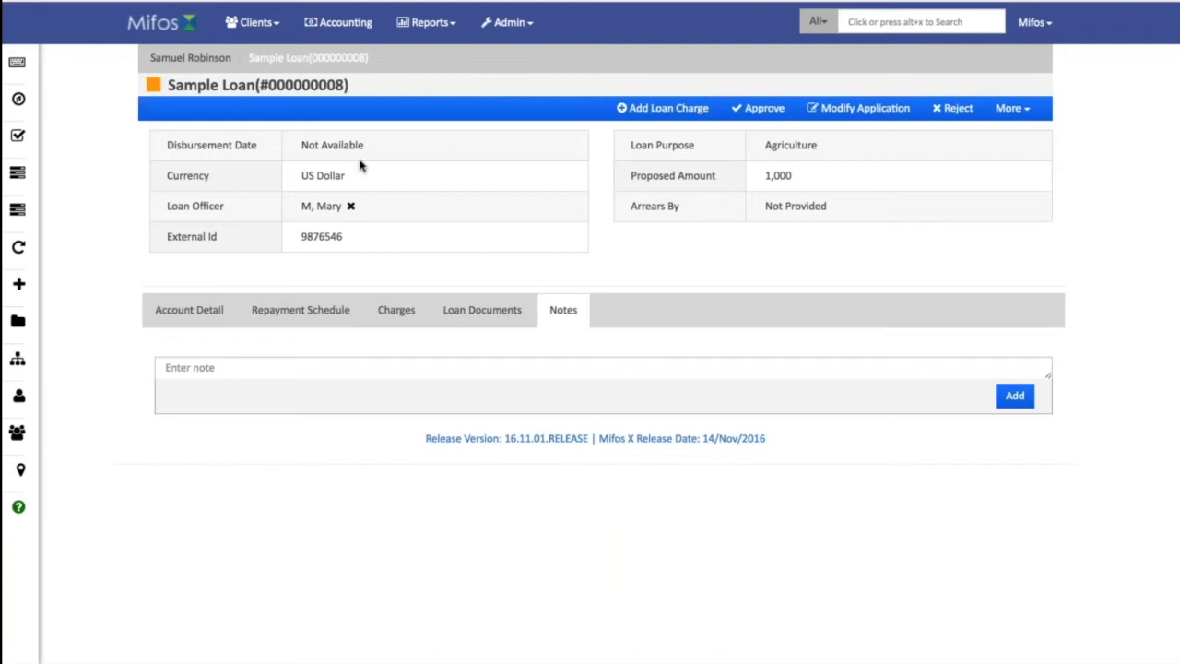
{"action": "mouse_move", "coordinate": [18, 99]}
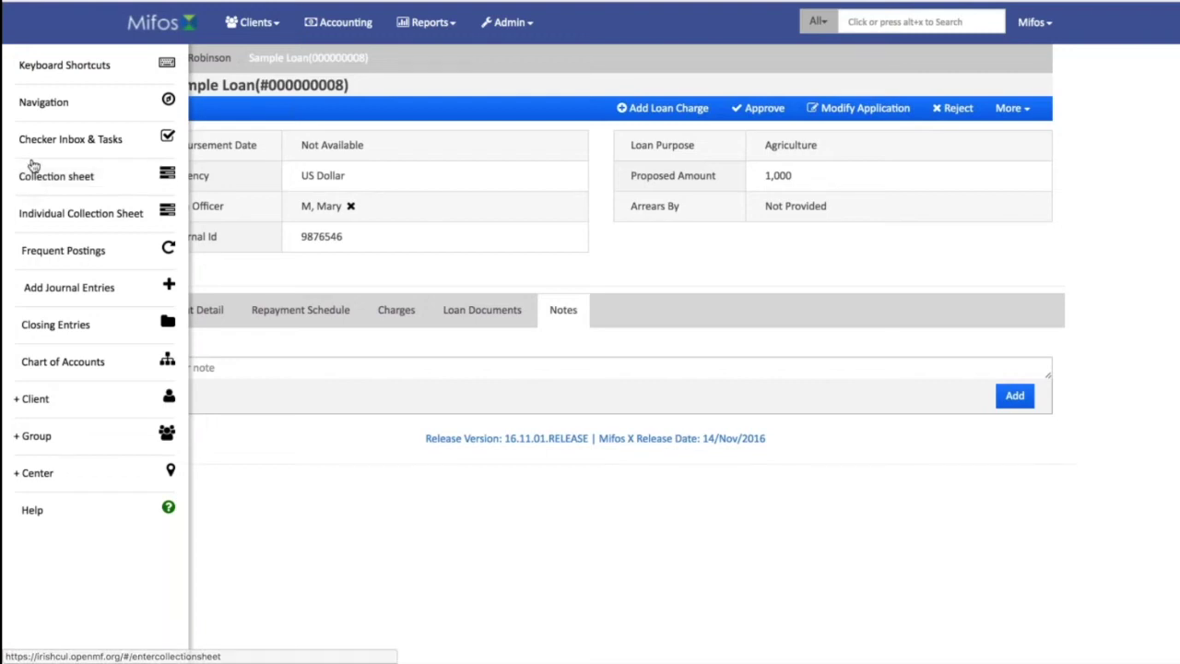
{"action": "left_click", "coordinate": [37, 146]}
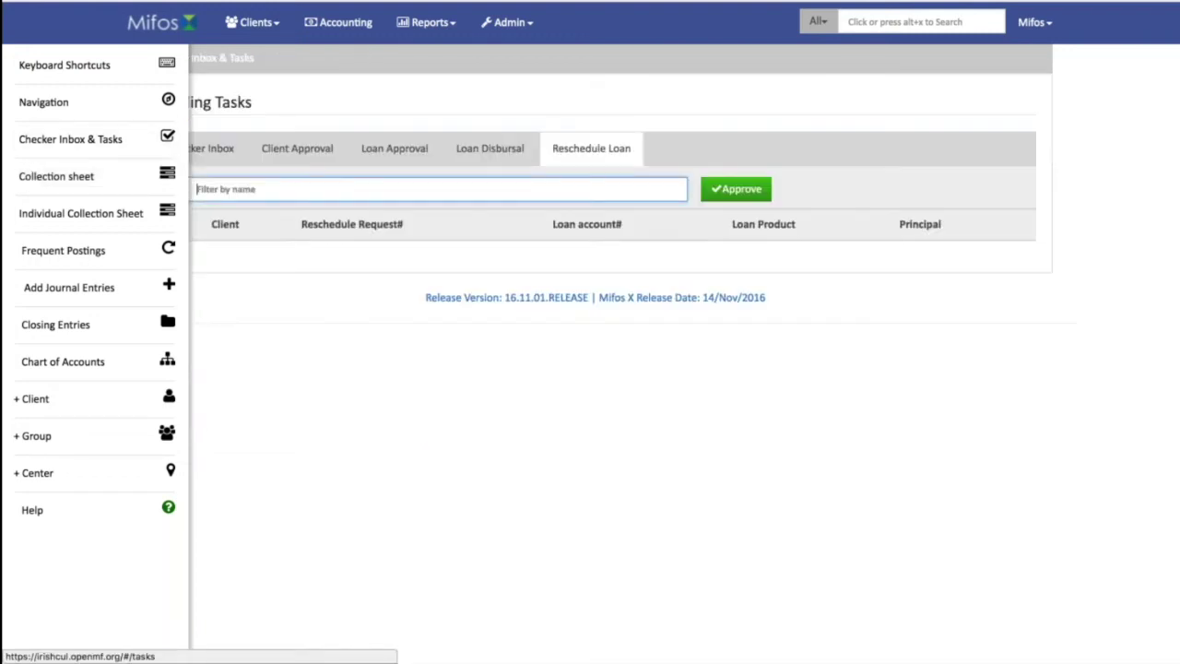
{"action": "left_click", "coordinate": [392, 155]}
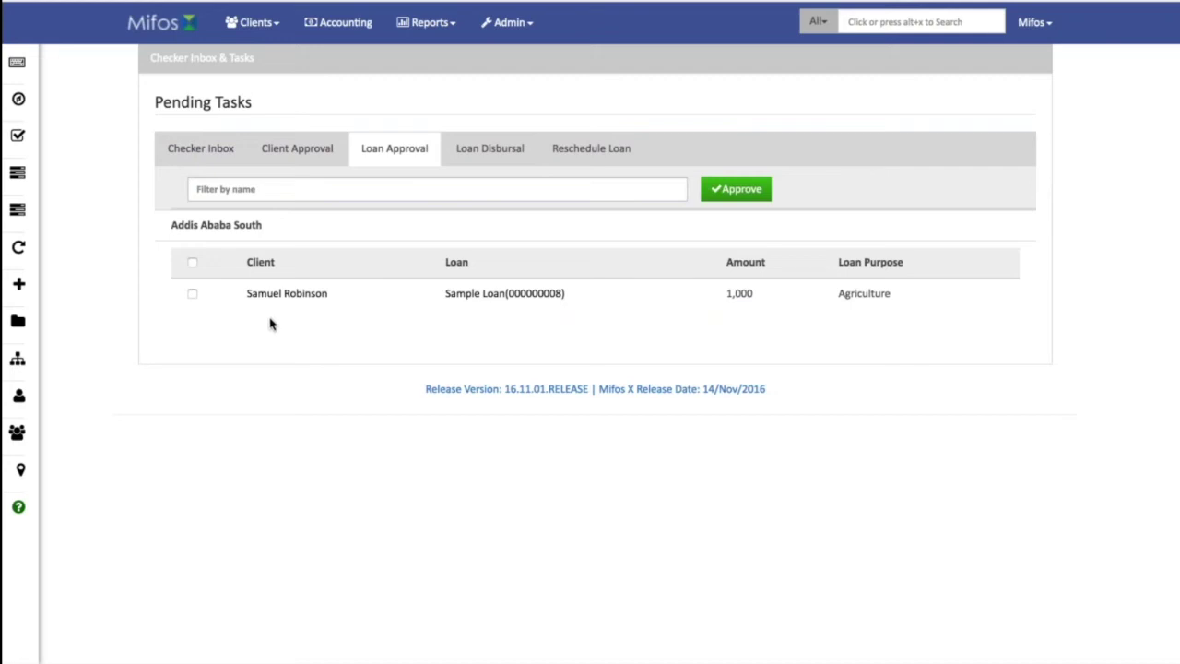
{"action": "left_click", "coordinate": [550, 295]}
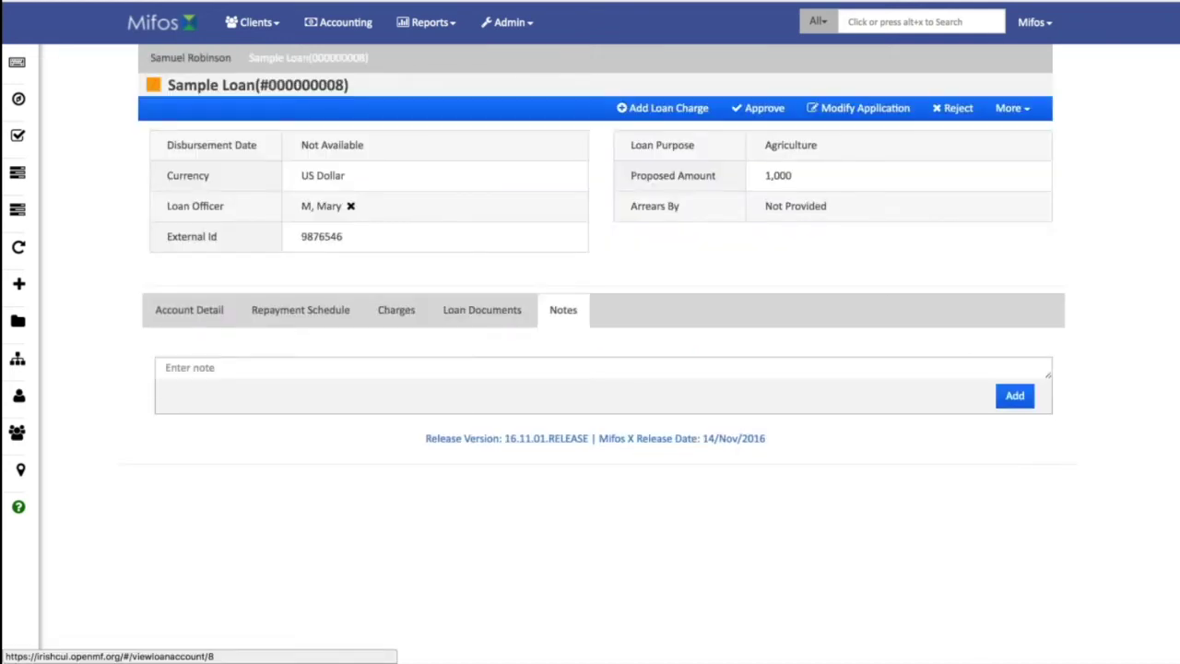
{"action": "left_click", "coordinate": [180, 308]}
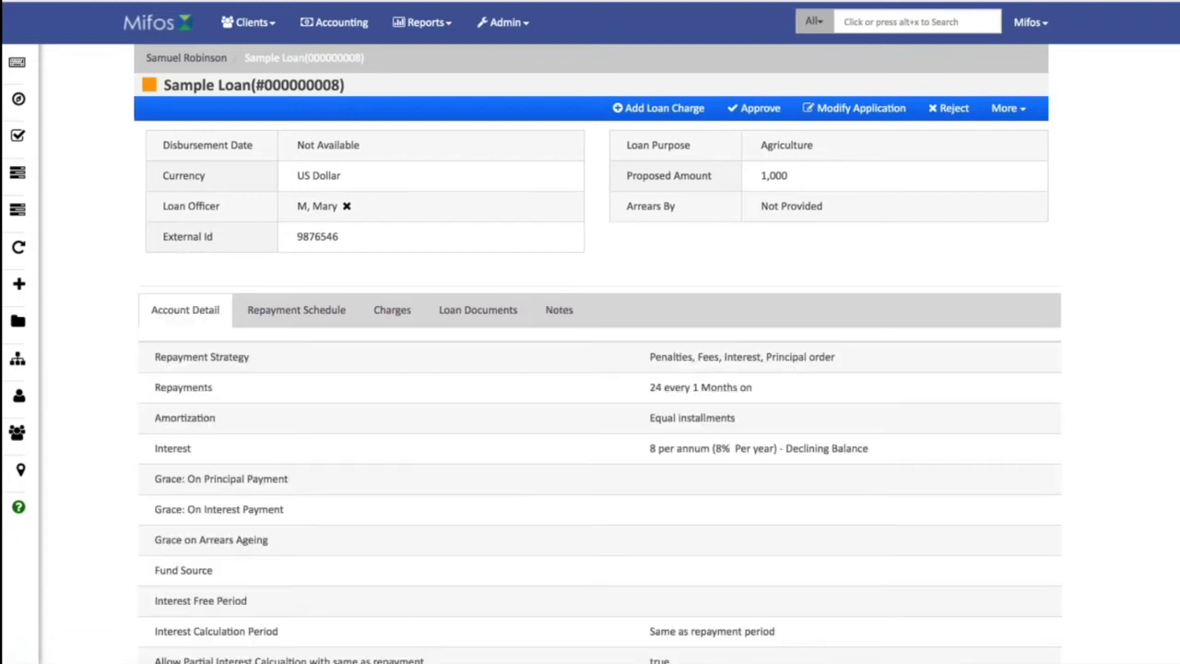
{"action": "left_click", "coordinate": [284, 314]}
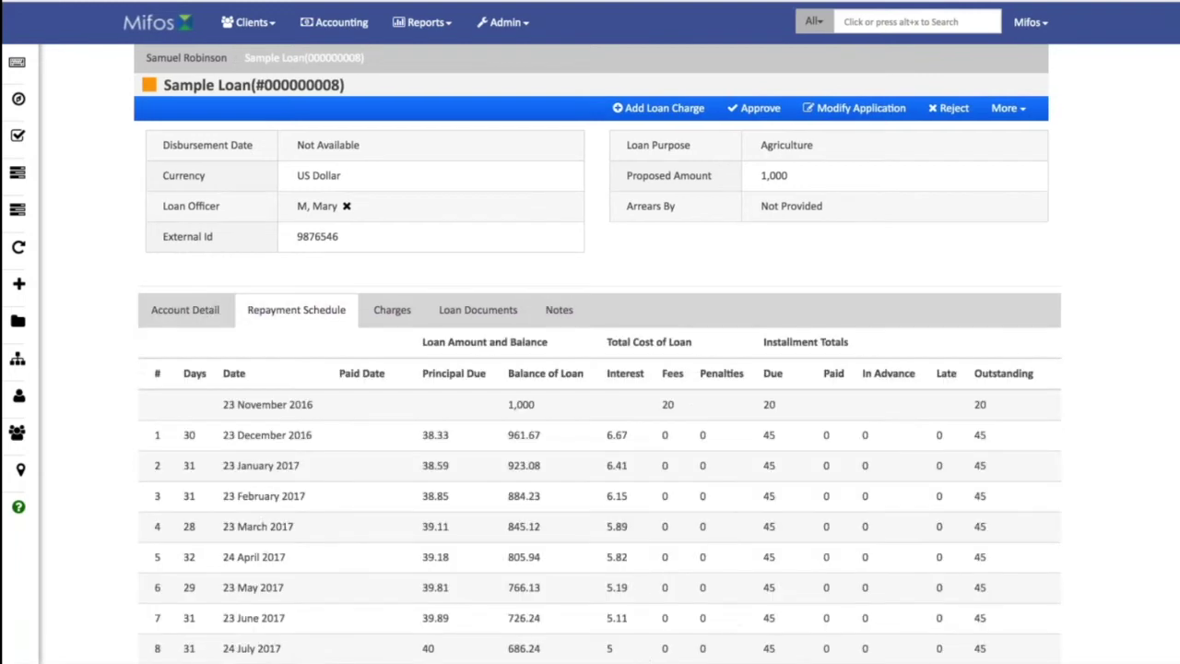
{"action": "scroll", "coordinate": [591, 369], "scroll_direction": "down", "scroll_amount": 3}
{"action": "scroll", "coordinate": [590, 369], "scroll_direction": "down", "scroll_amount": 1}
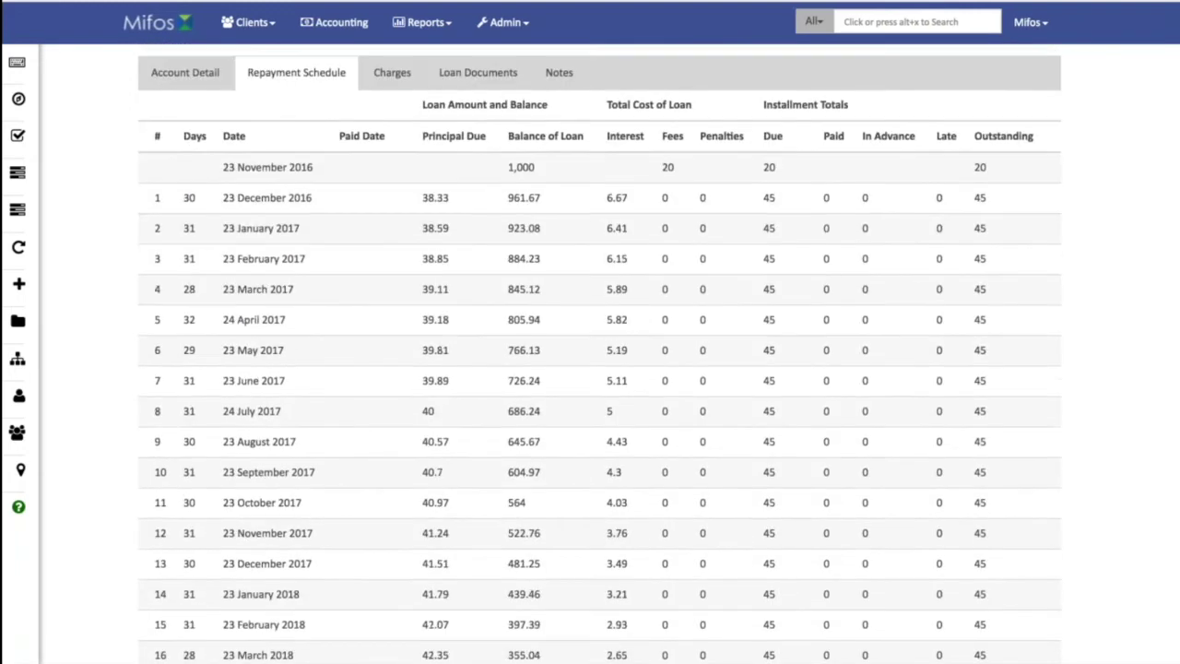
{"action": "left_click", "coordinate": [397, 73]}
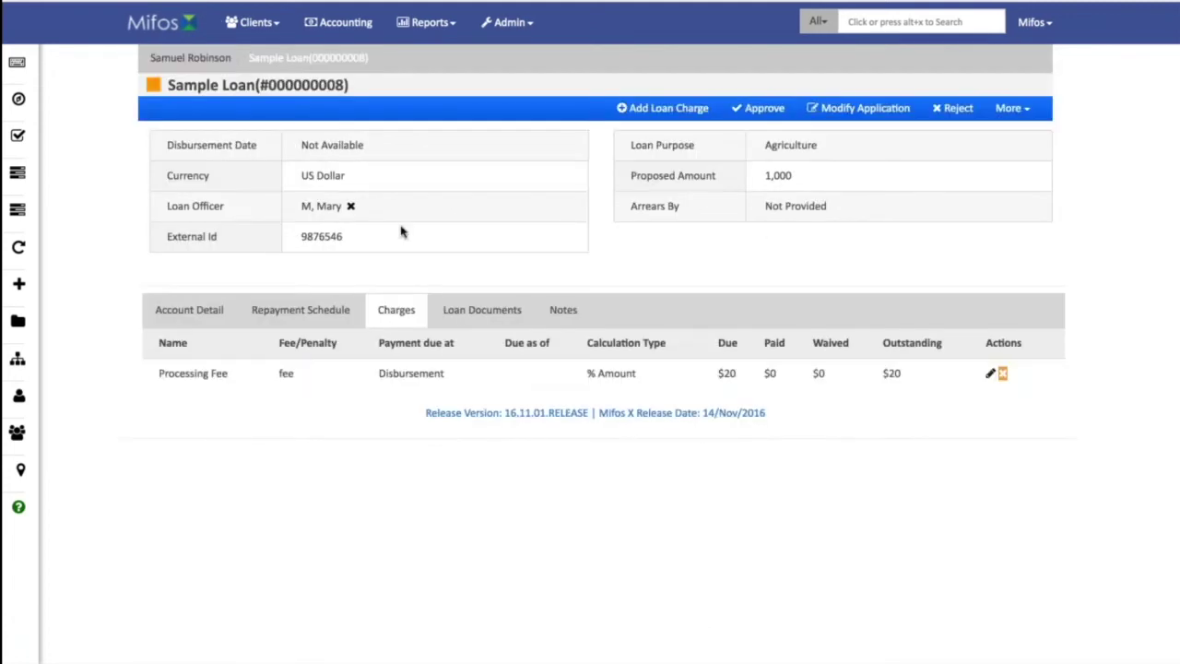
{"action": "left_click", "coordinate": [498, 310]}
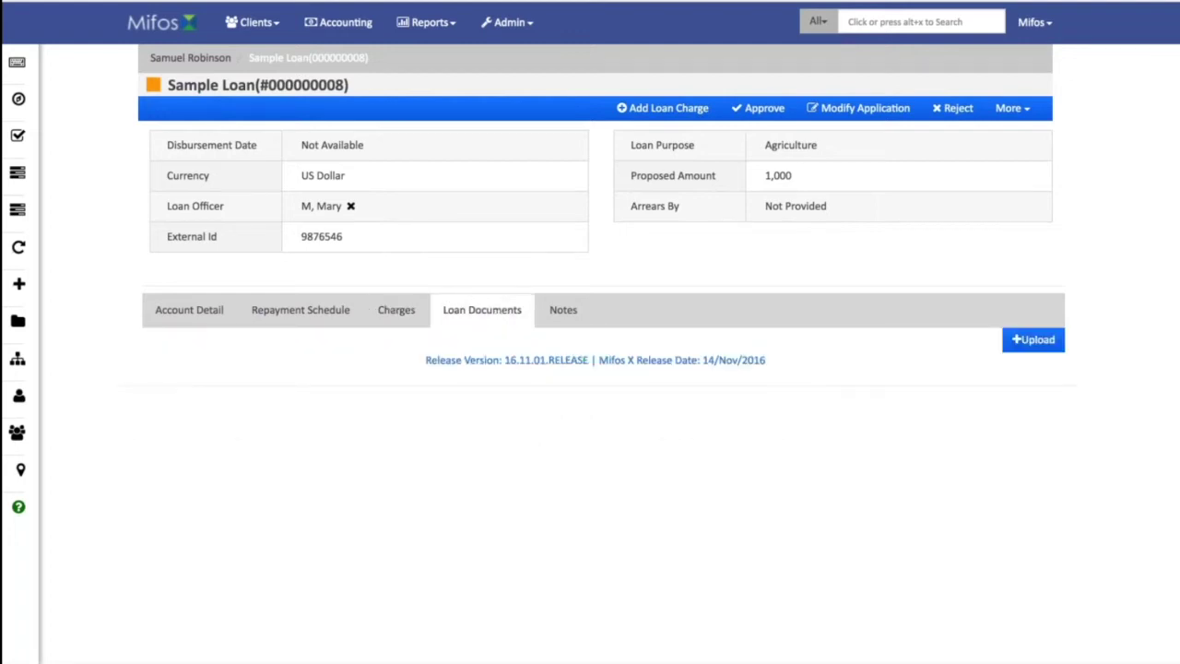
Add the note "upload loan application" to the Sample Loan.
{"action": "left_click", "coordinate": [563, 310]}
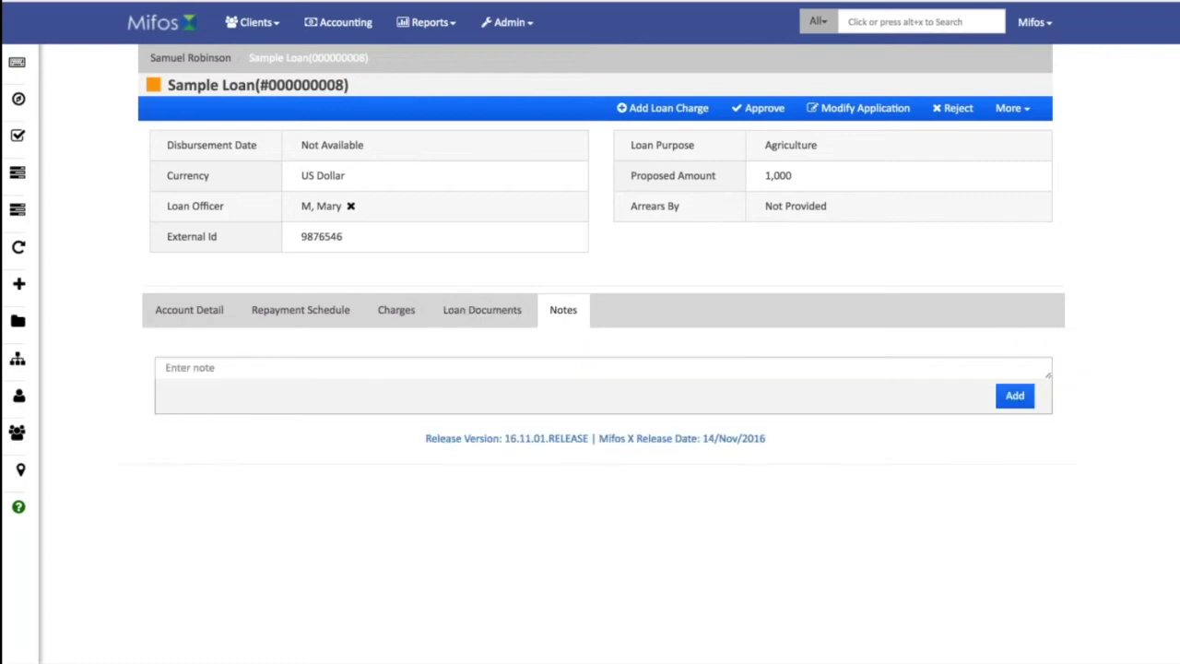
{"action": "left_click", "coordinate": [369, 369]}
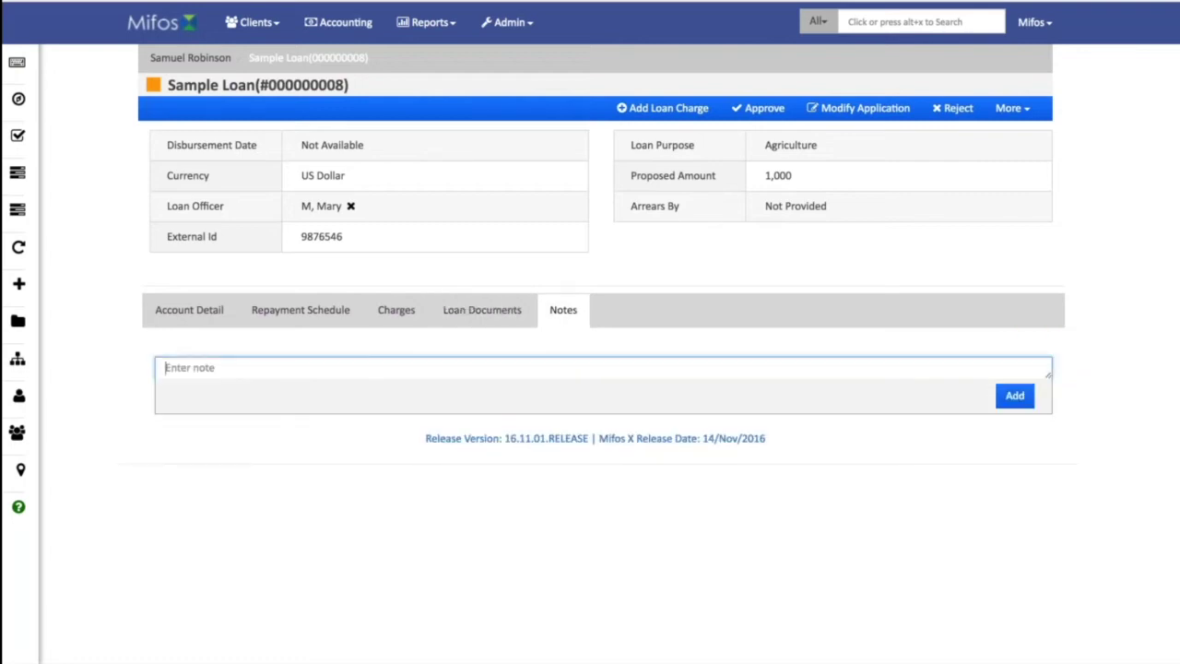
{"action": "type", "text": "upload loan application"}
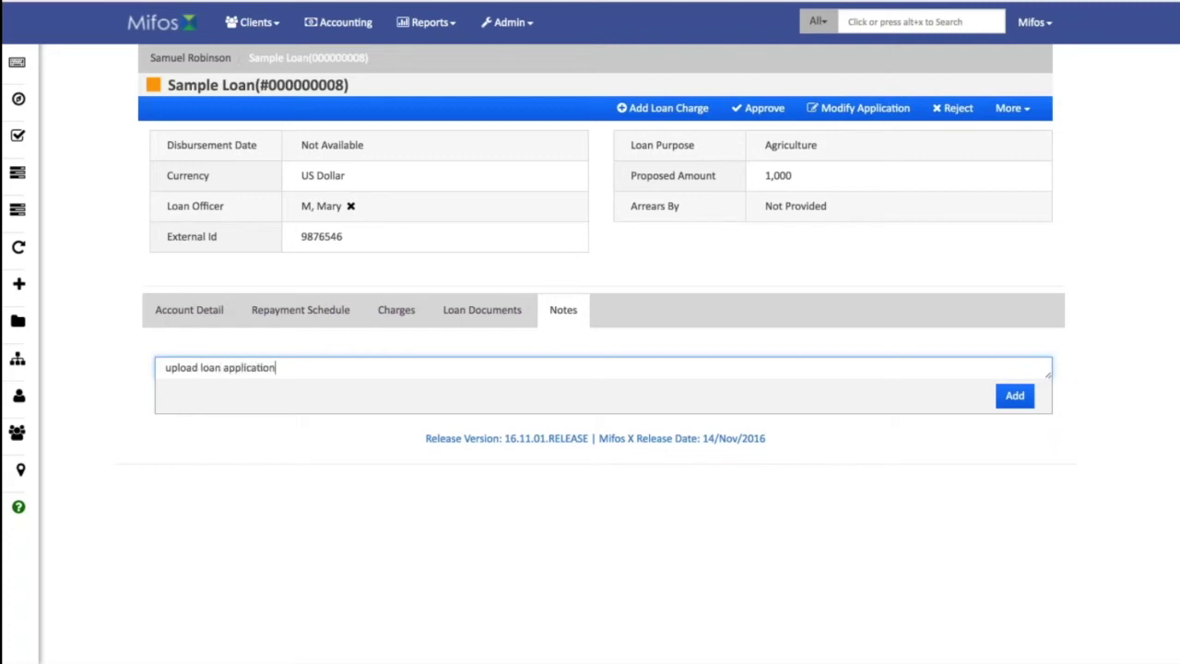
{"action": "left_click", "coordinate": [1014, 396]}
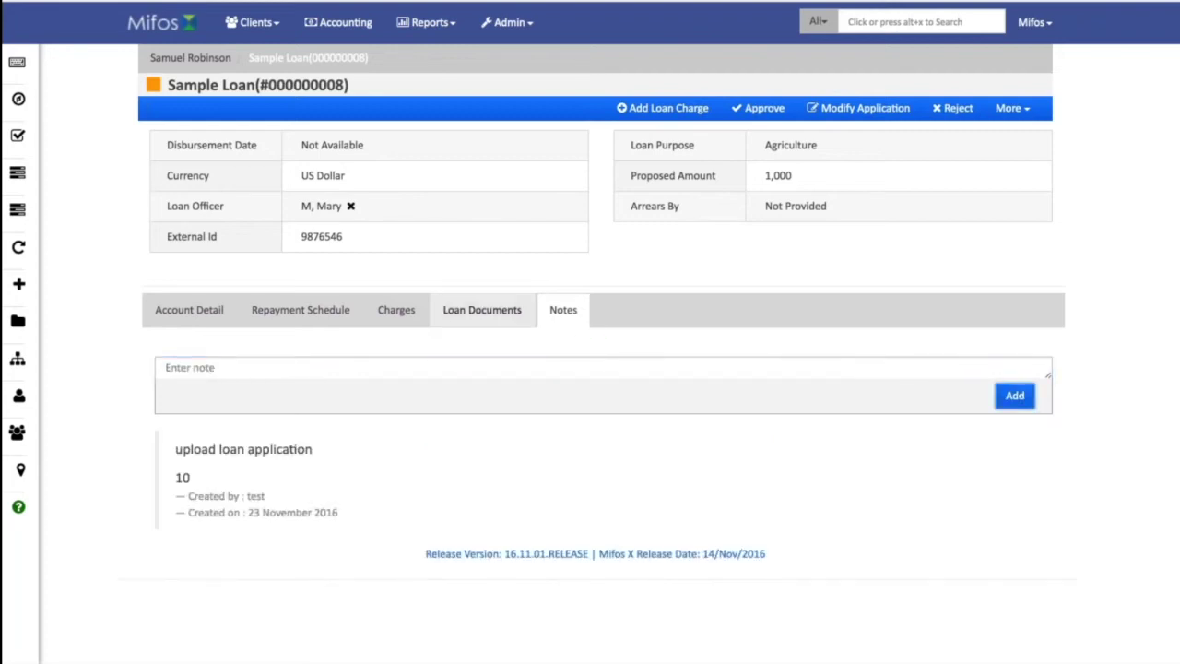
Upload Sample Loan Application.docx to the loan's documents under the name Application.
{"action": "left_click", "coordinate": [482, 309]}
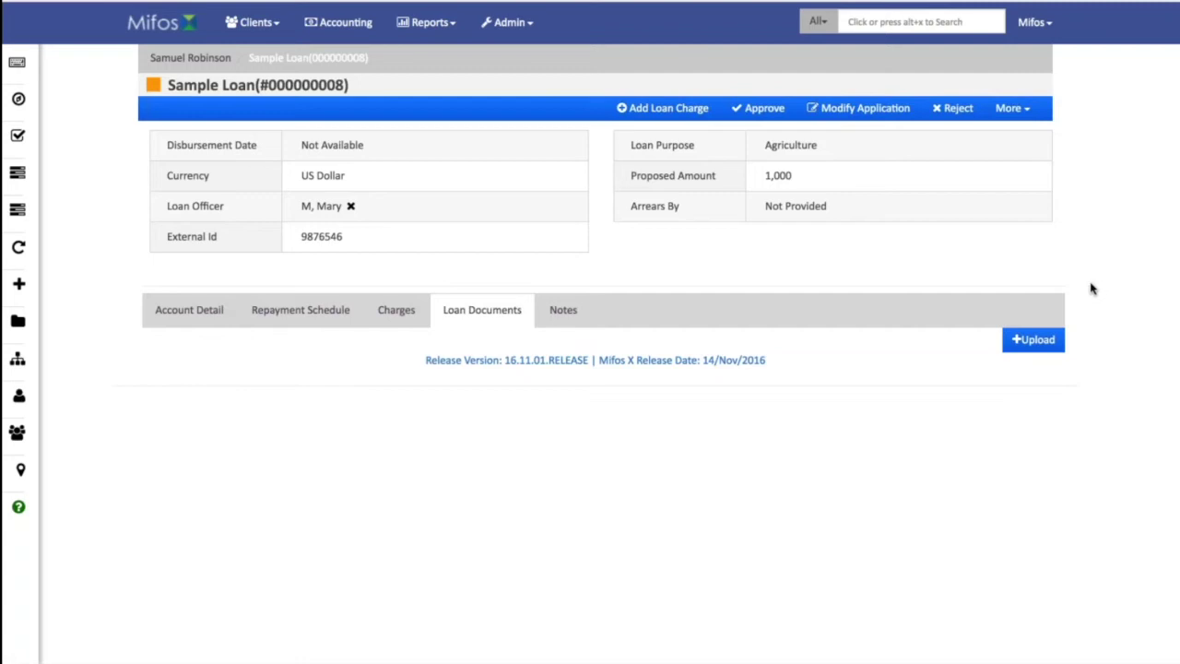
{"action": "left_click", "coordinate": [1034, 339]}
{"action": "left_click", "coordinate": [429, 143]}
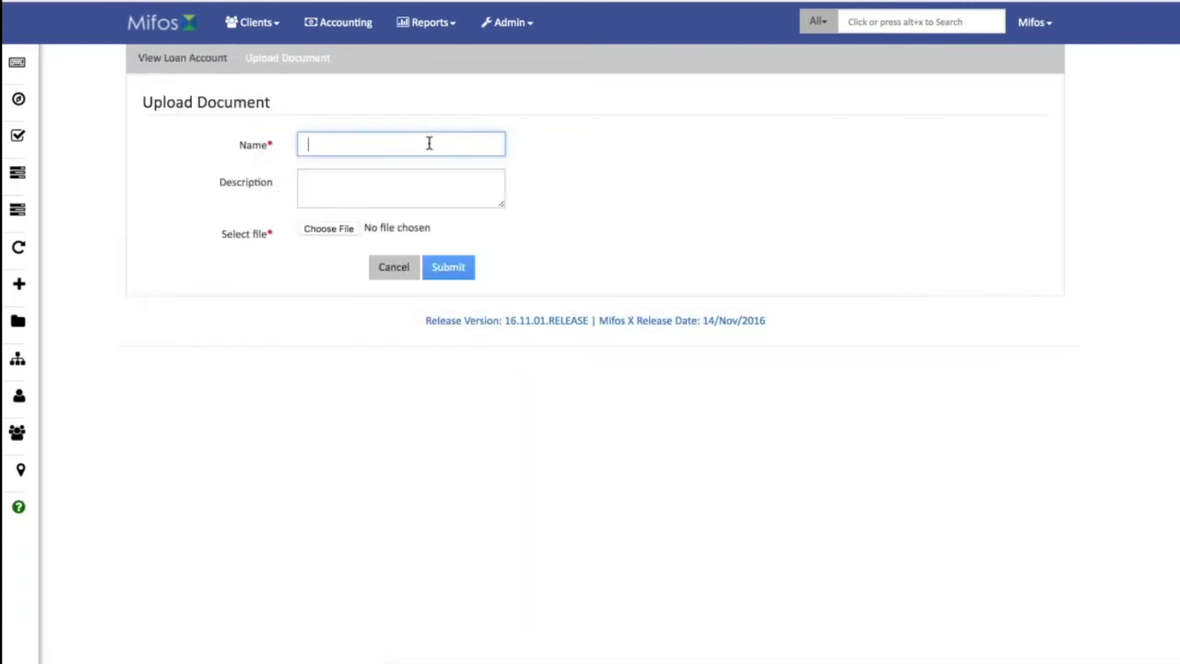
{"action": "type", "text": "Application"}
{"action": "left_click", "coordinate": [341, 172]}
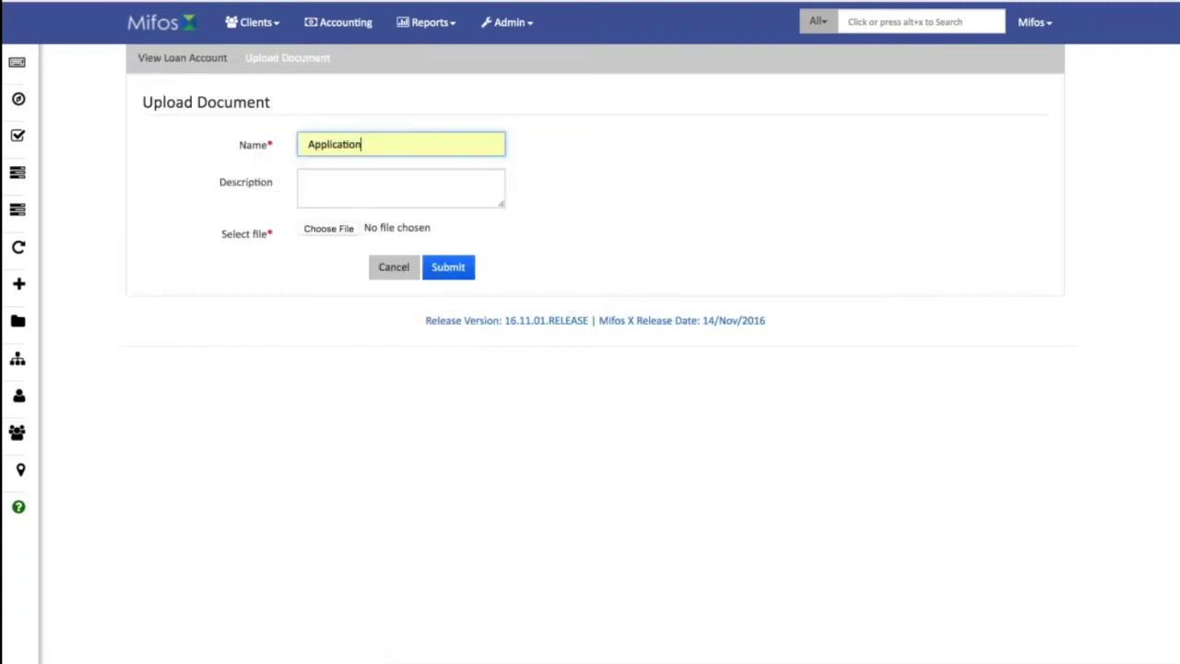
{"action": "left_click", "coordinate": [328, 228]}
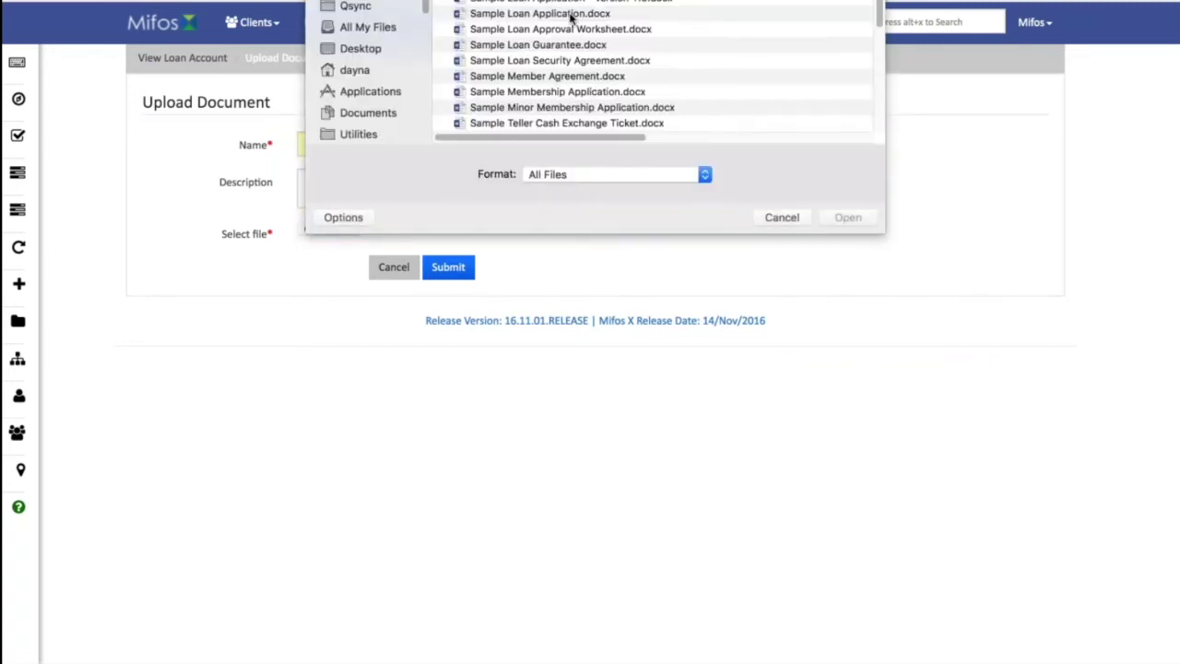
{"action": "left_click", "coordinate": [571, 14]}
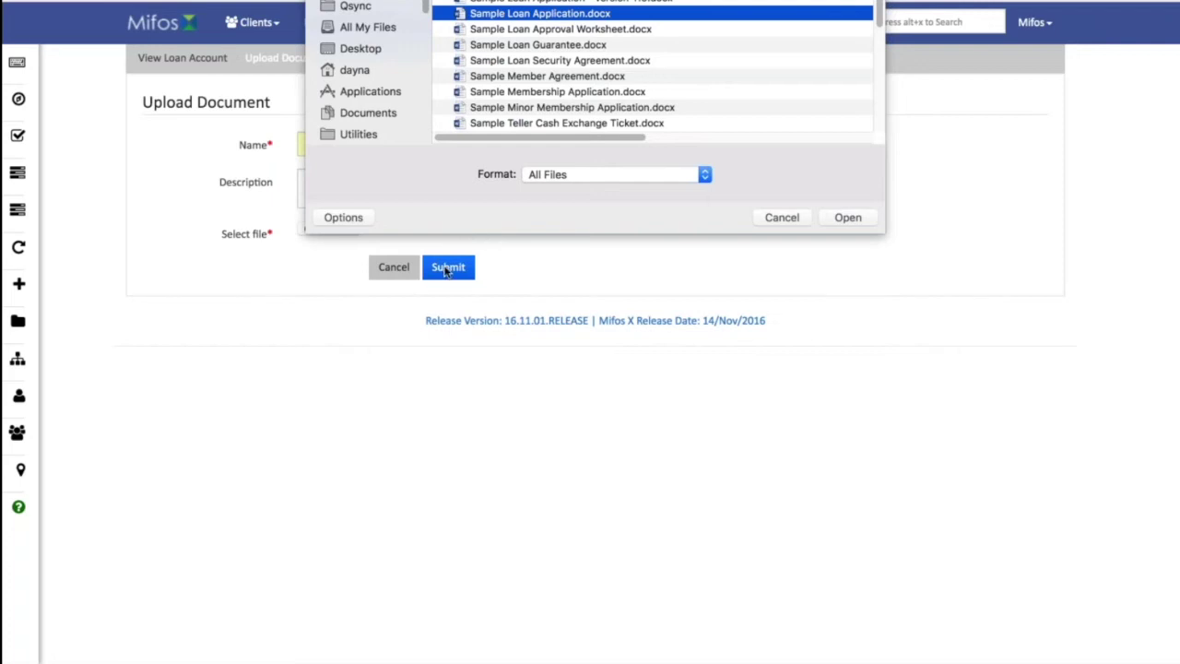
{"action": "left_click", "coordinate": [859, 220]}
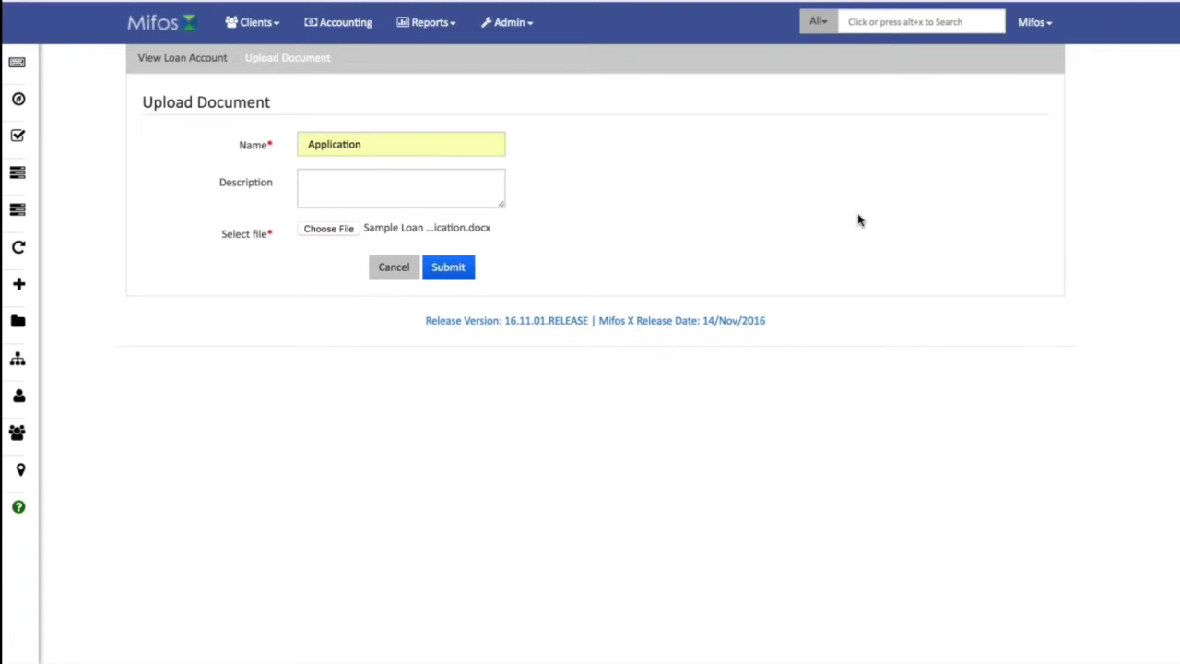
{"action": "left_click", "coordinate": [448, 267]}
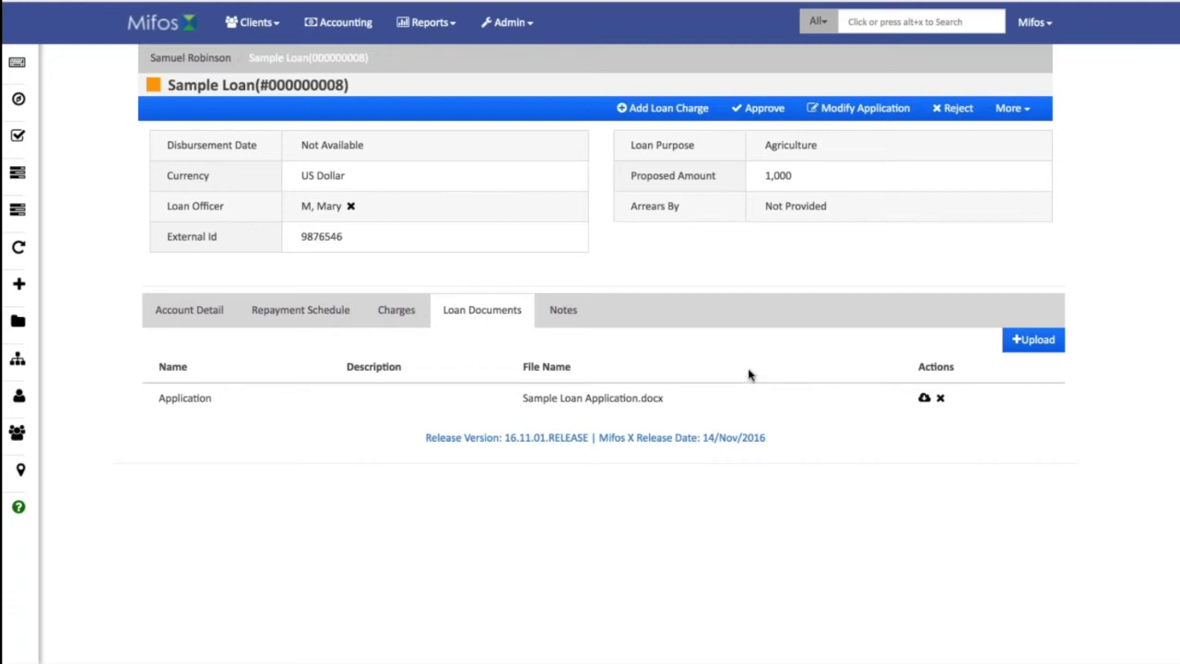
{"action": "left_click", "coordinate": [751, 116]}
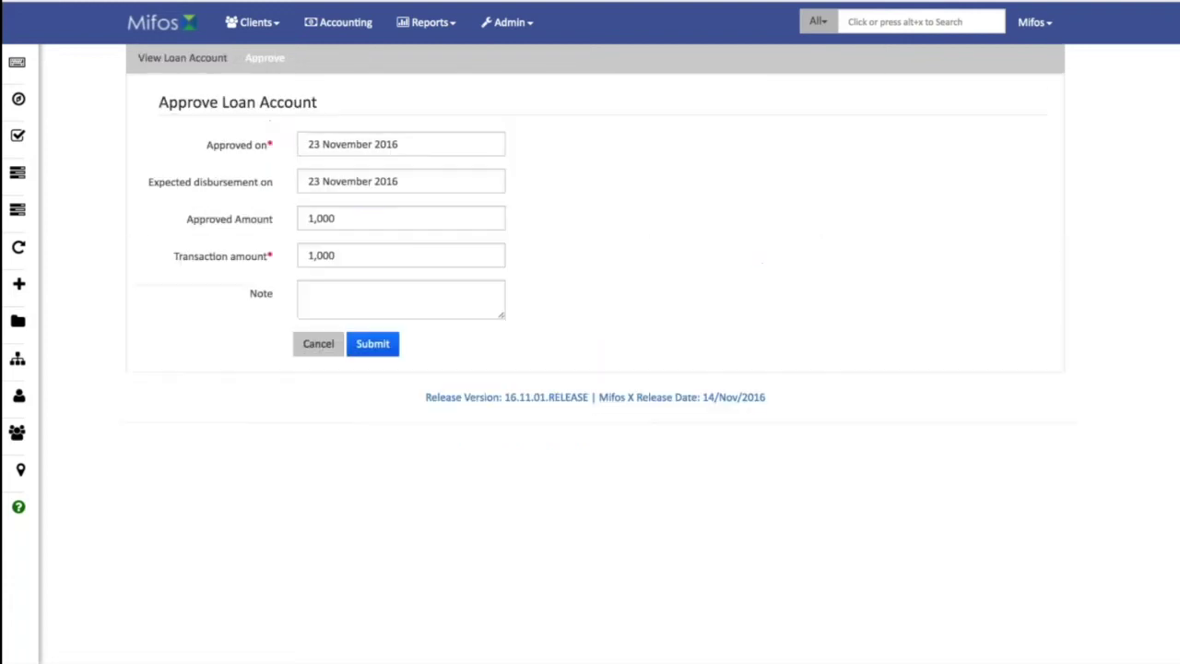
Approve the Sample Loan and disburse it with payment type Cash.
{"action": "left_click", "coordinate": [391, 352]}
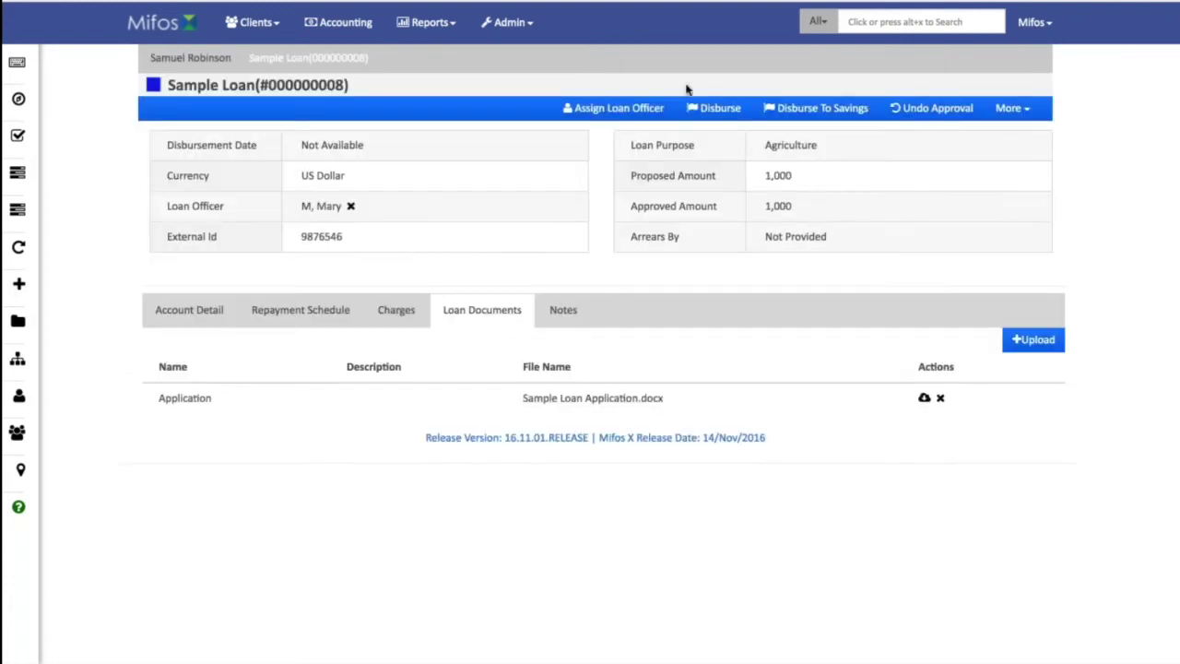
{"action": "left_click", "coordinate": [724, 110]}
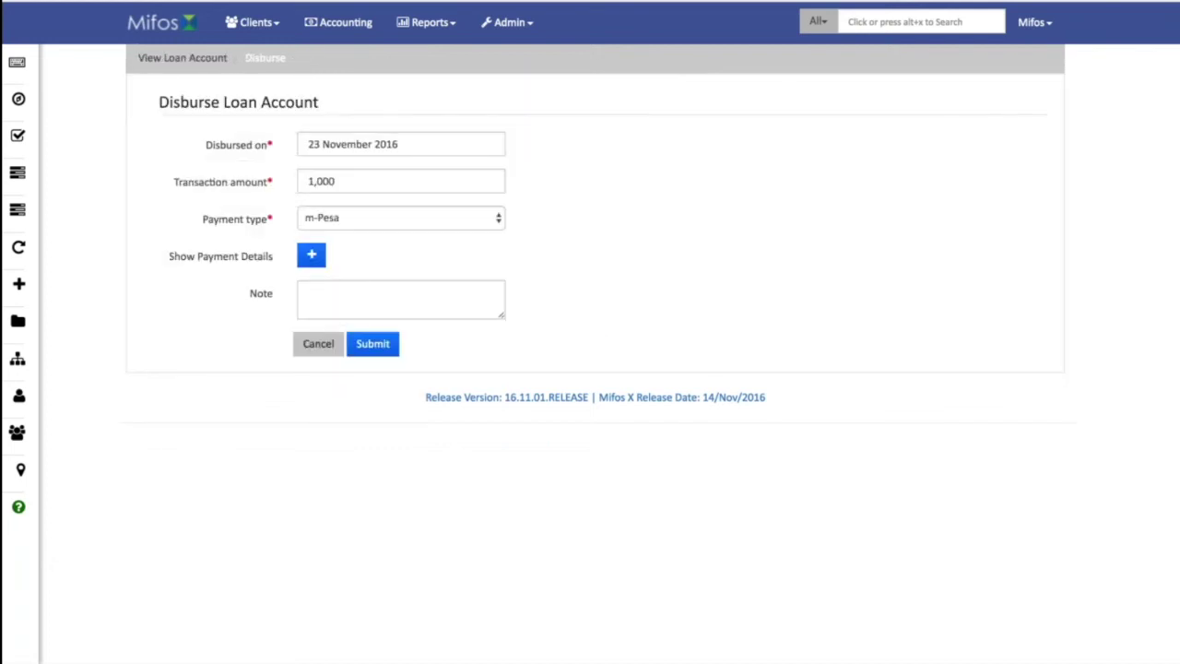
{"action": "left_click", "coordinate": [455, 221]}
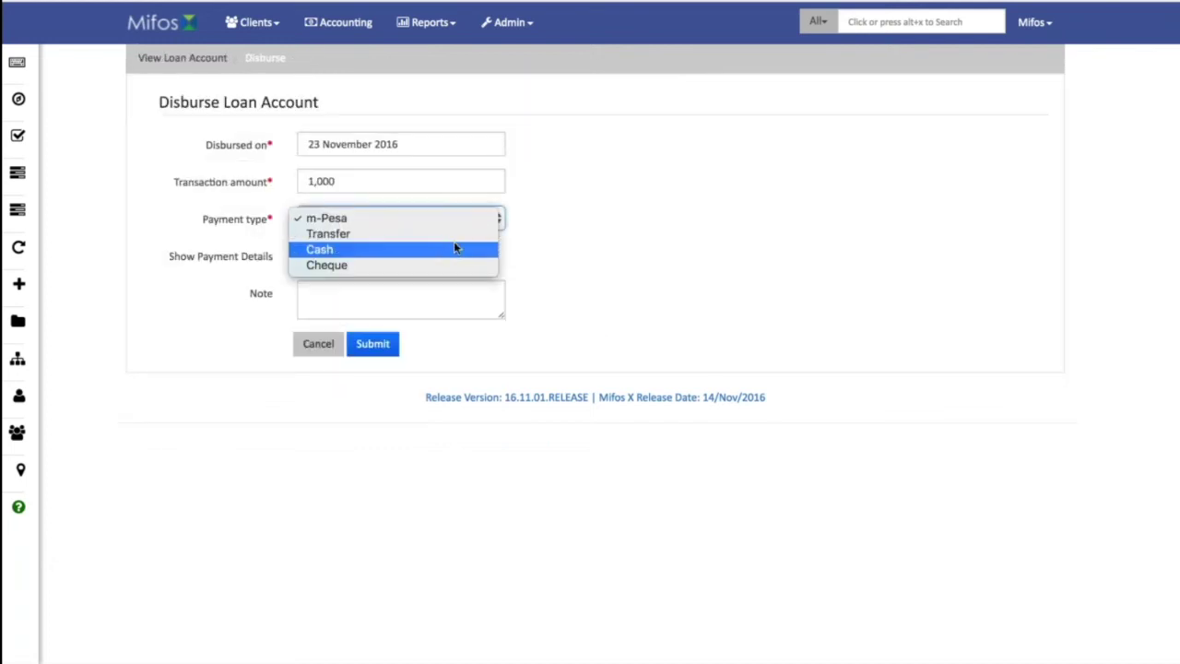
{"action": "left_click", "coordinate": [456, 250]}
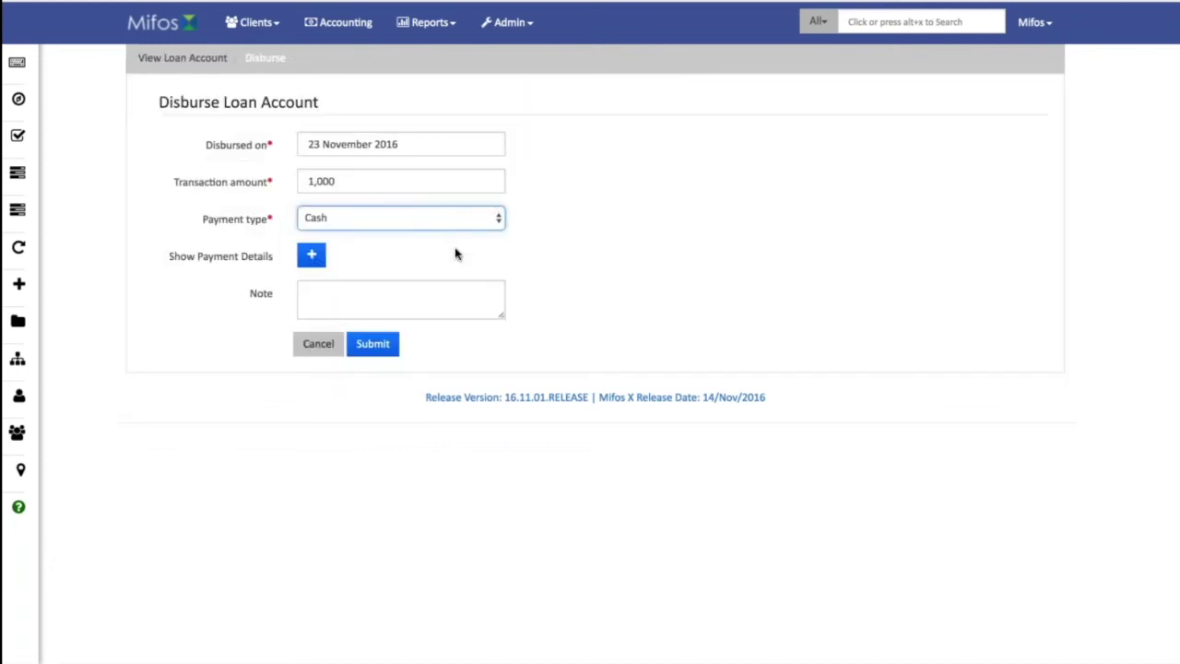
{"action": "left_click", "coordinate": [373, 349]}
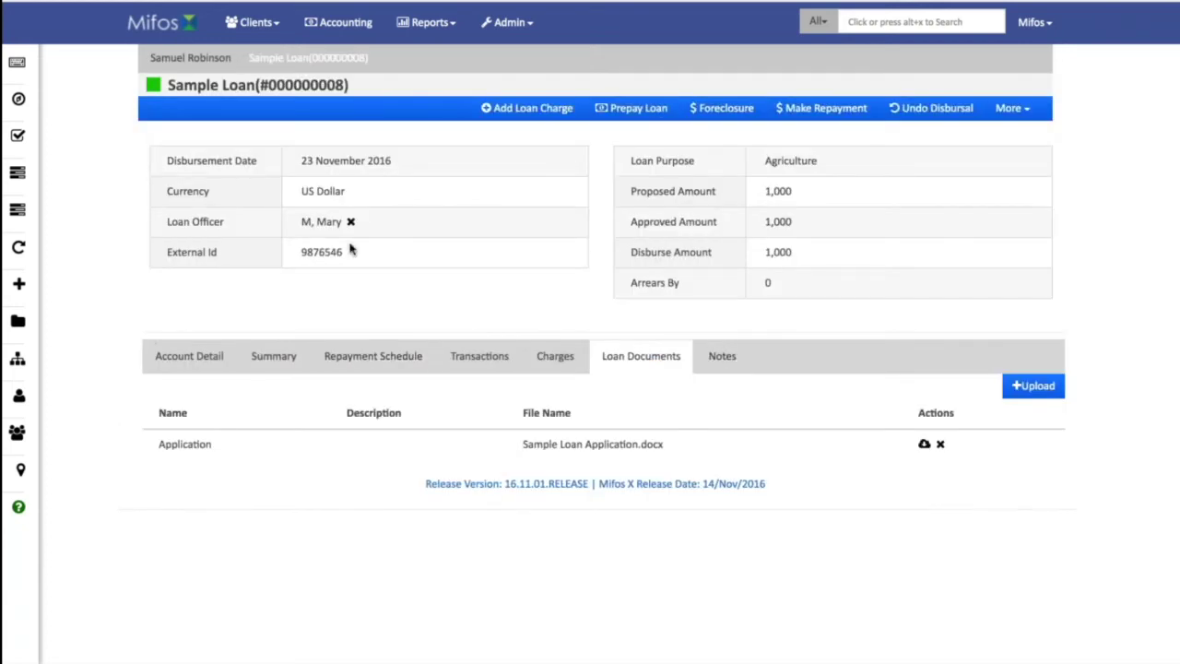
Approve the Voluntary savings account with approval date 23 November 2016.
{"action": "left_click", "coordinate": [180, 58]}
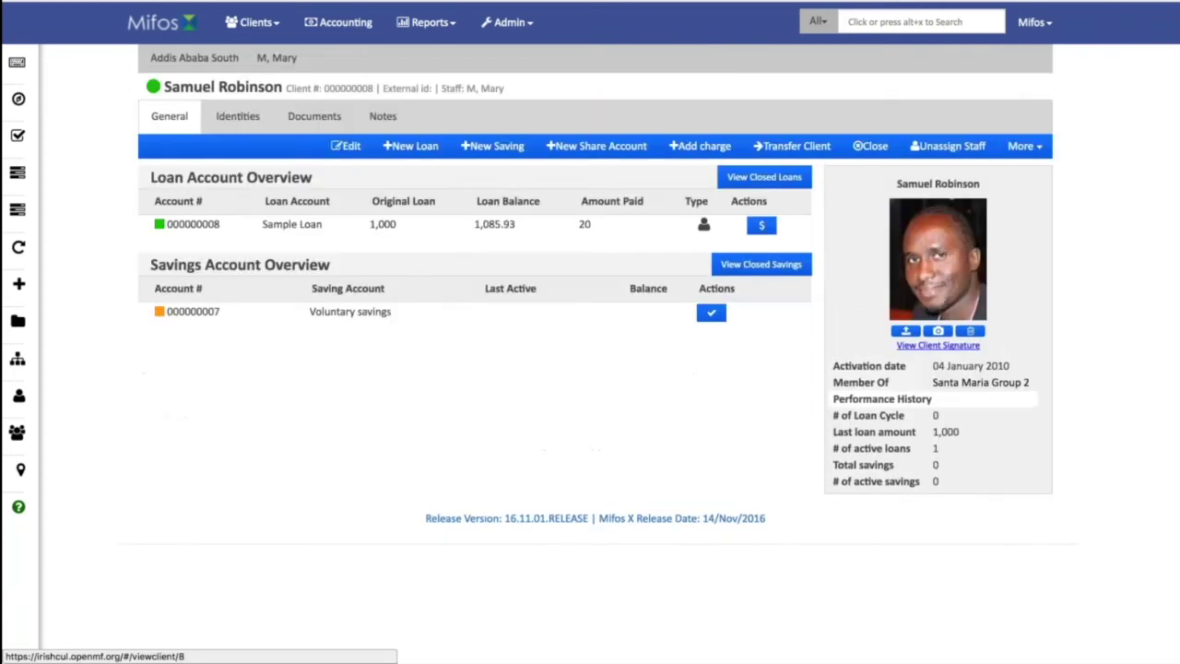
{"action": "left_click", "coordinate": [421, 318]}
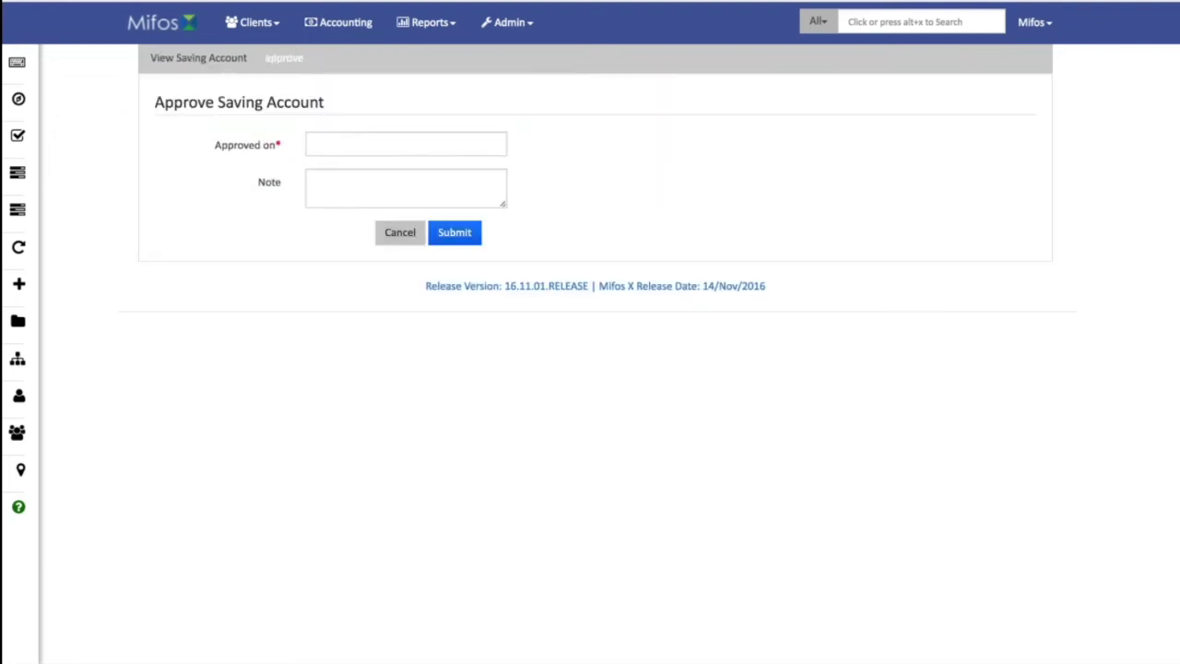
{"action": "left_click", "coordinate": [393, 144]}
{"action": "left_click", "coordinate": [469, 289]}
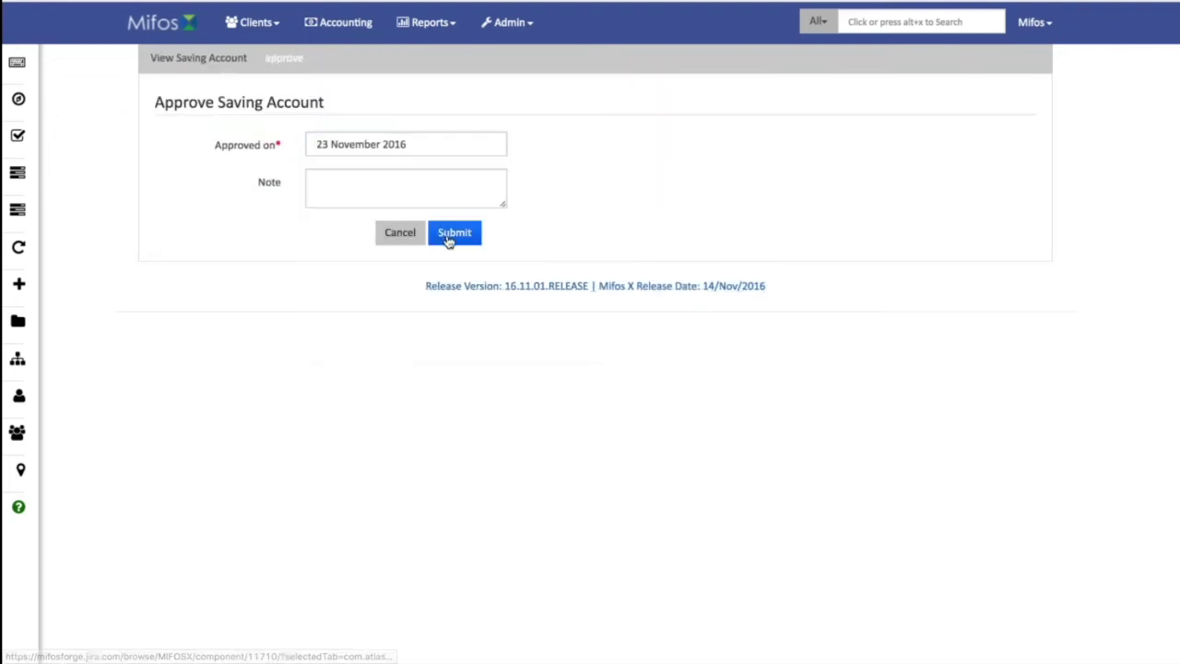
{"action": "left_click", "coordinate": [450, 237]}
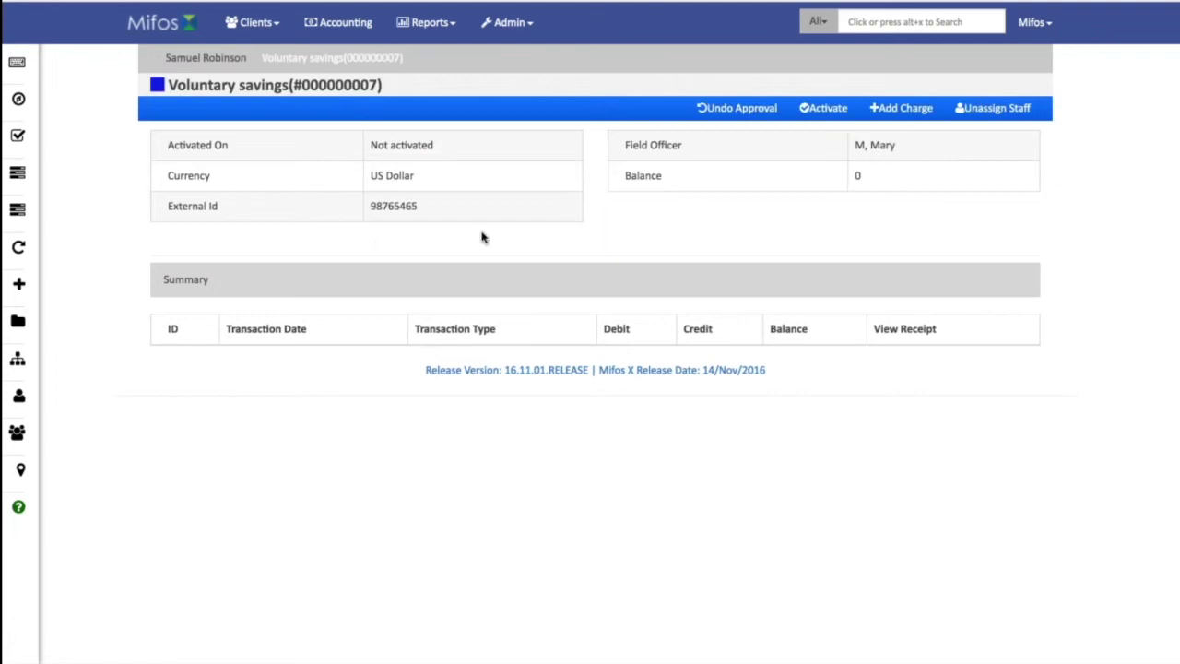
Activate the Voluntary savings account on 23 November 2016 and return to the client overview.
{"action": "left_click", "coordinate": [823, 108]}
{"action": "left_click", "coordinate": [406, 144]}
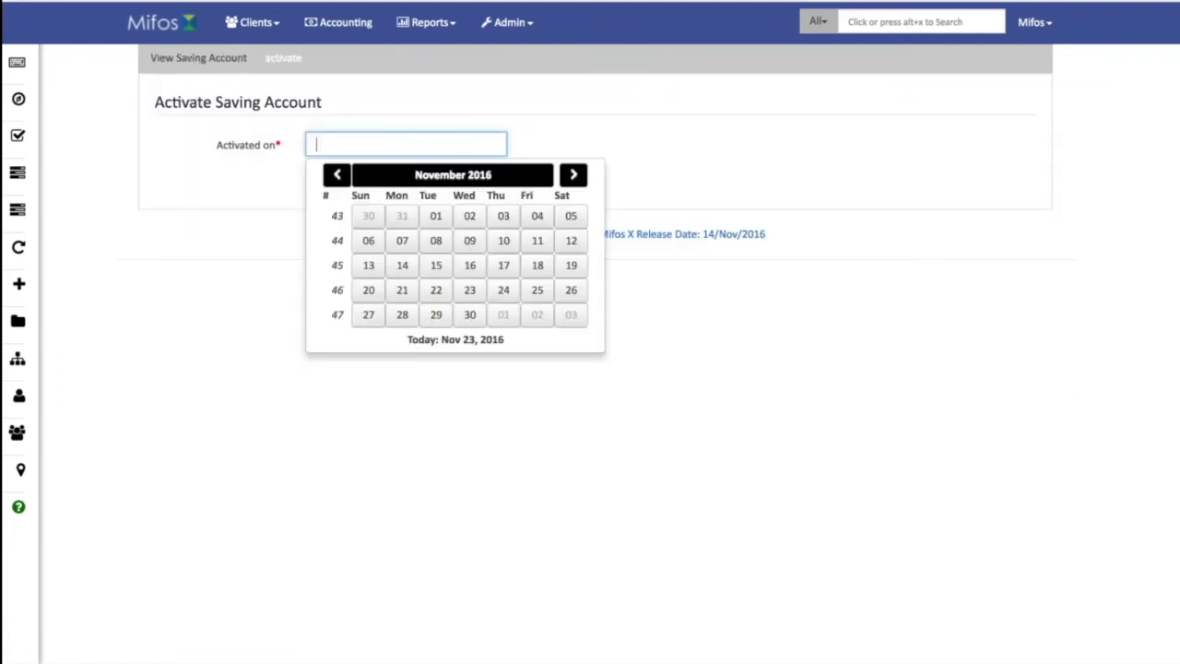
{"action": "left_click", "coordinate": [463, 285]}
{"action": "left_click", "coordinate": [453, 182]}
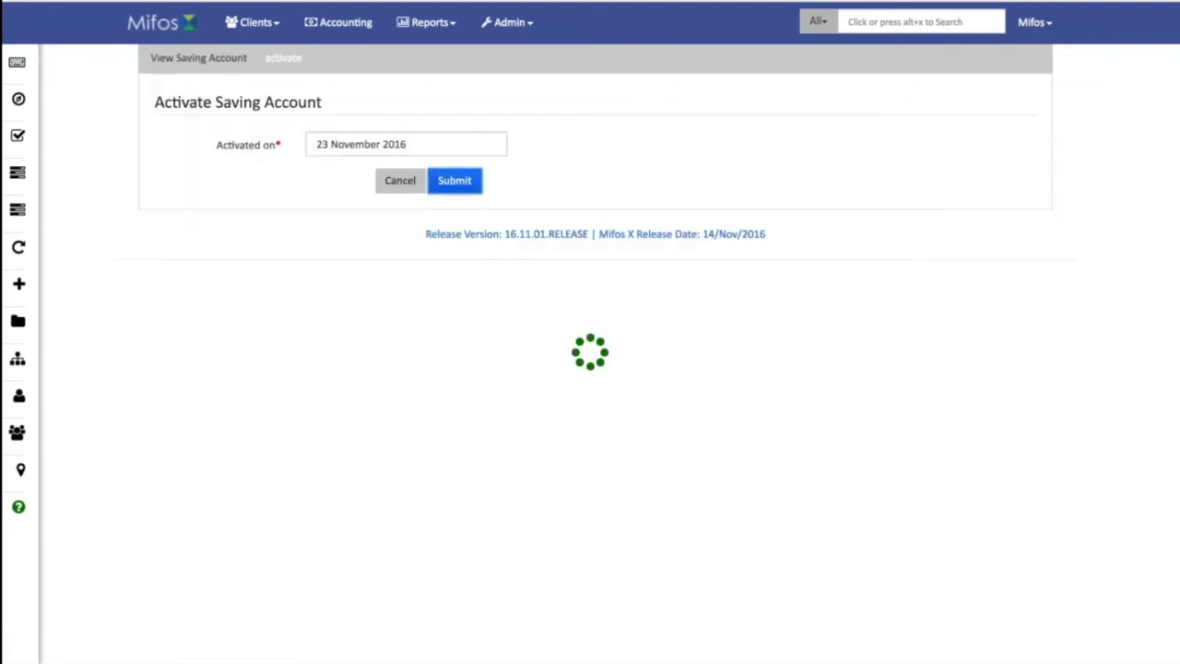
{"action": "left_click", "coordinate": [206, 58]}
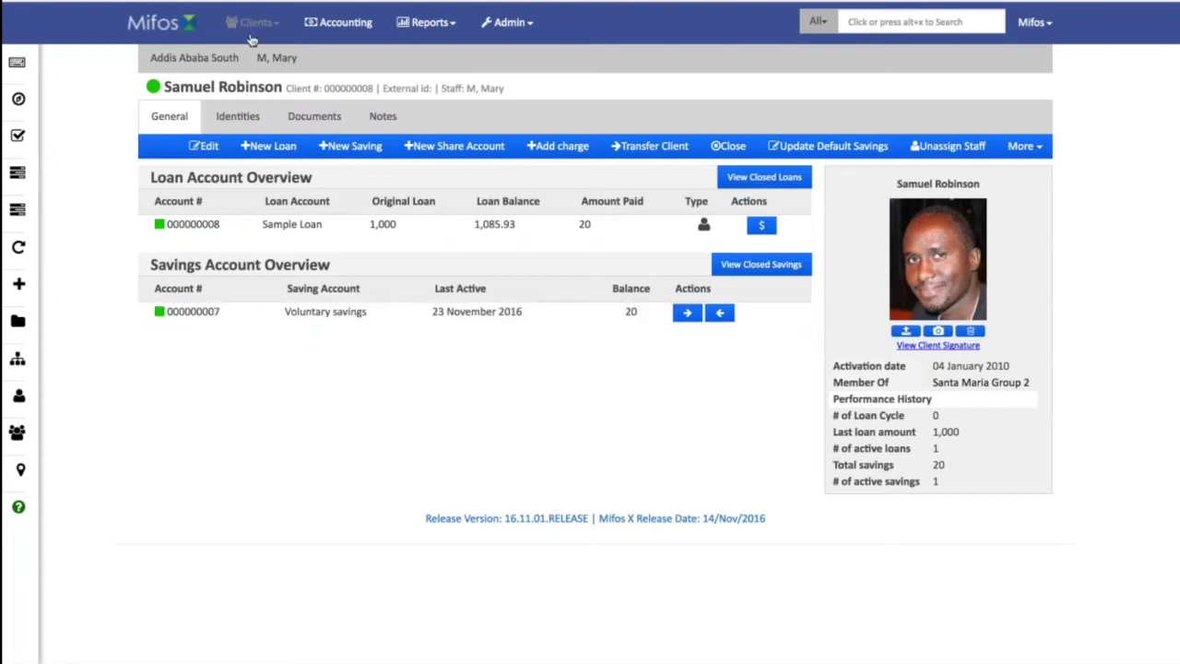
Go to Accounting to list options like Frequent Postings, Chart of Accounts and Accruals.
{"action": "mouse_move", "coordinate": [18, 321]}
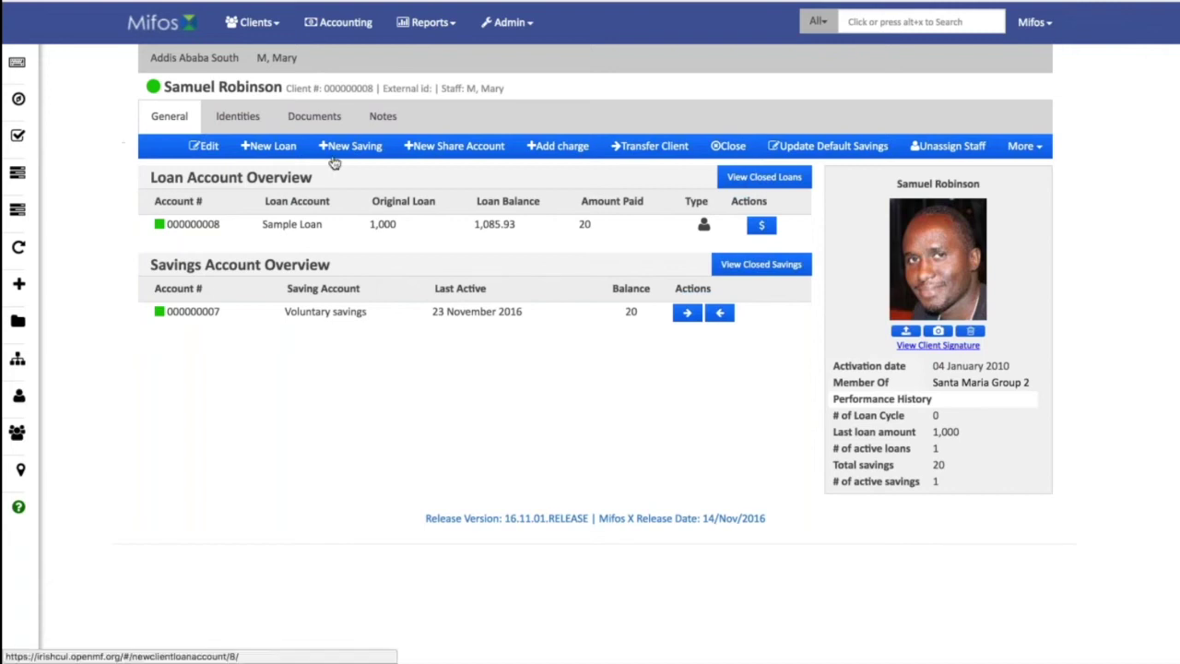
{"action": "left_click", "coordinate": [338, 23]}
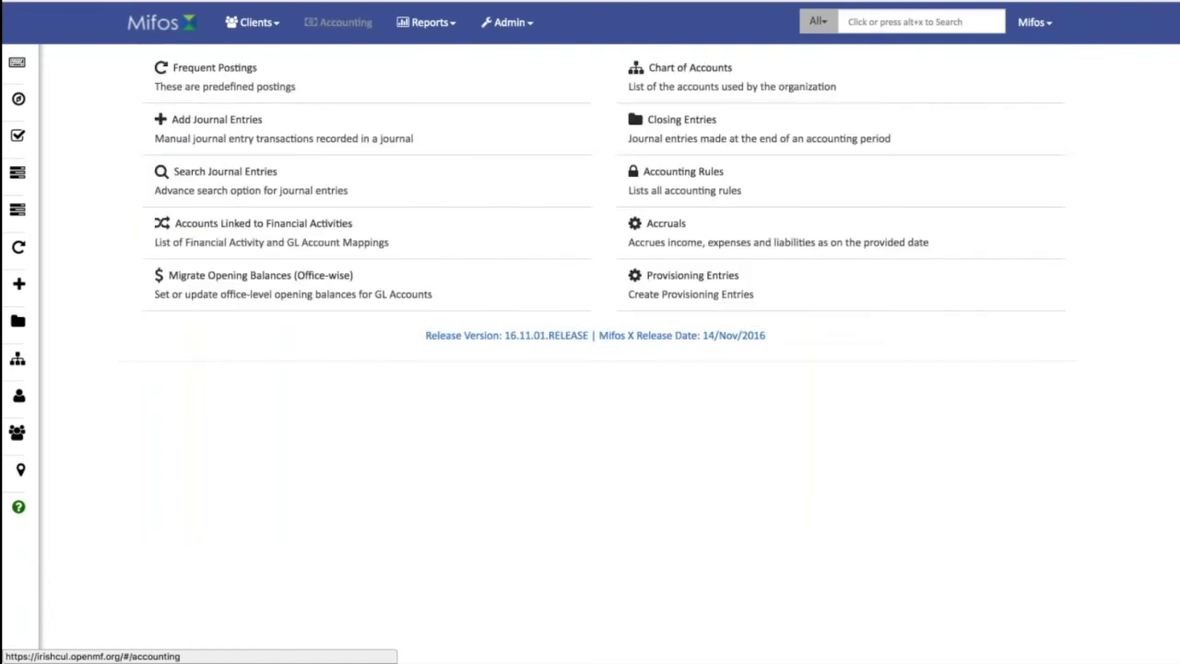
{"action": "left_click", "coordinate": [690, 69]}
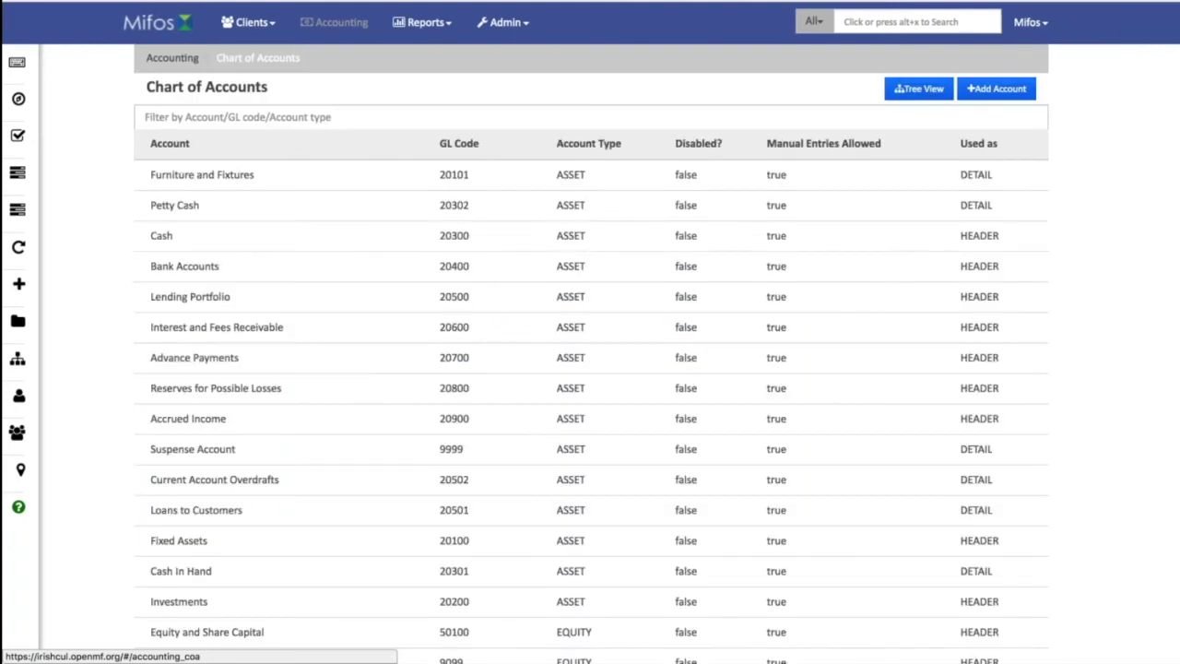
{"action": "left_click", "coordinate": [919, 89]}
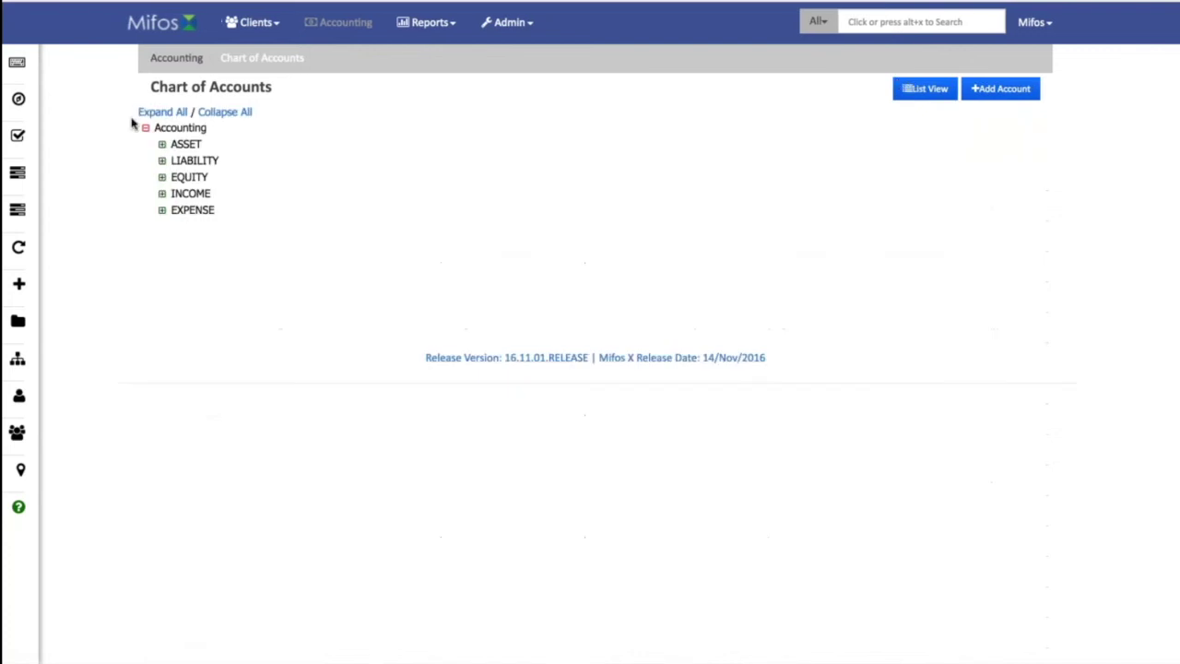
{"action": "left_click", "coordinate": [162, 112]}
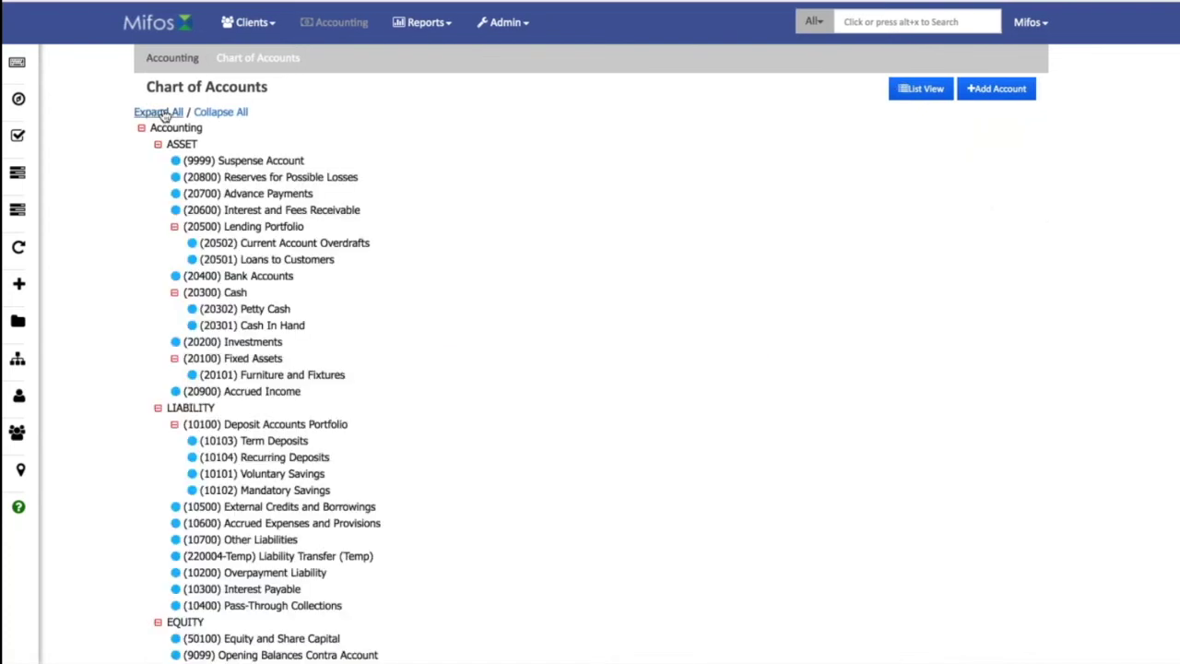
{"action": "left_click", "coordinate": [179, 61]}
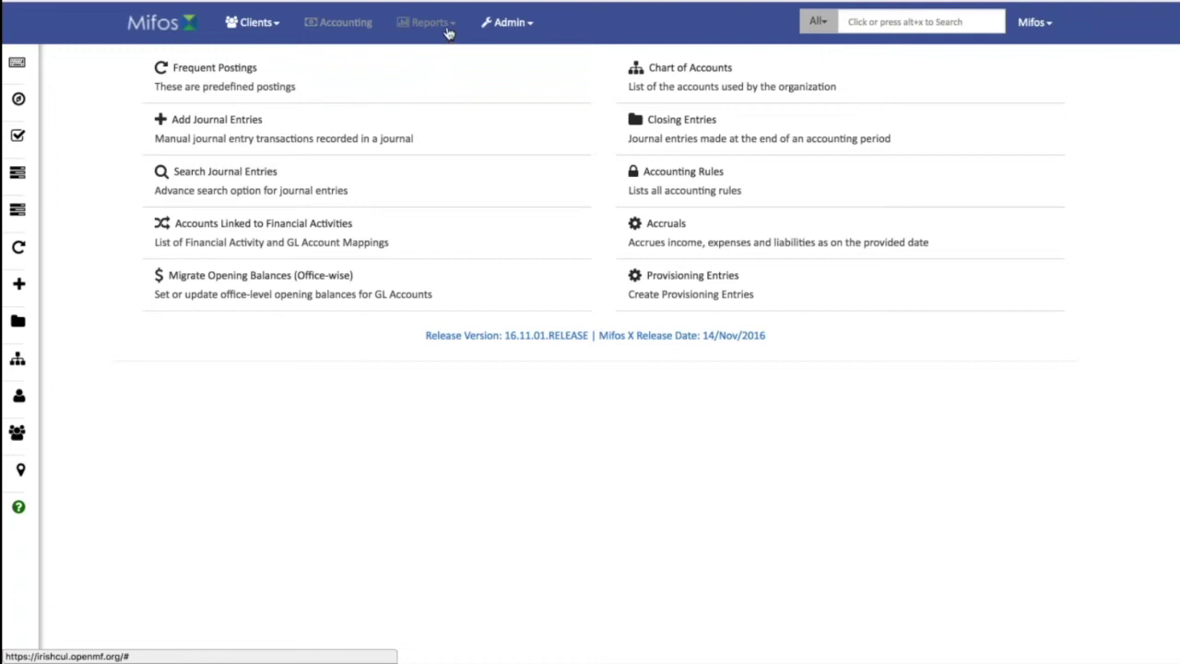
{"action": "left_click", "coordinate": [448, 34]}
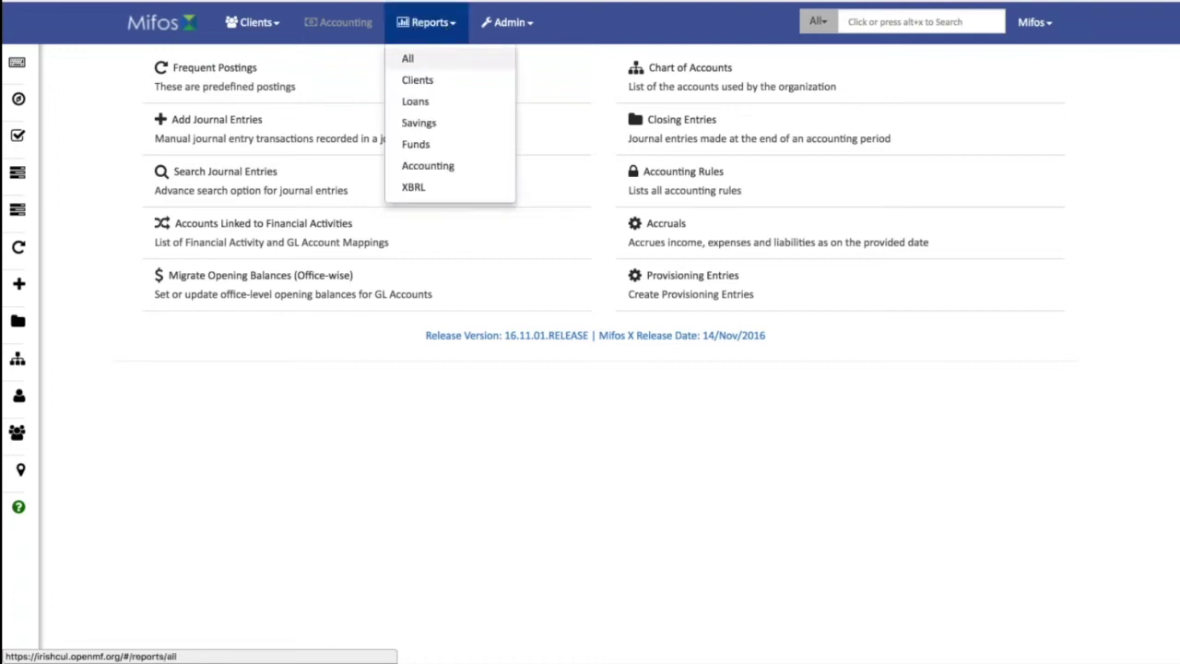
Switch report categories between All, Accounting and Loans, ending on the Accounting Reports list.
{"action": "left_click", "coordinate": [407, 58]}
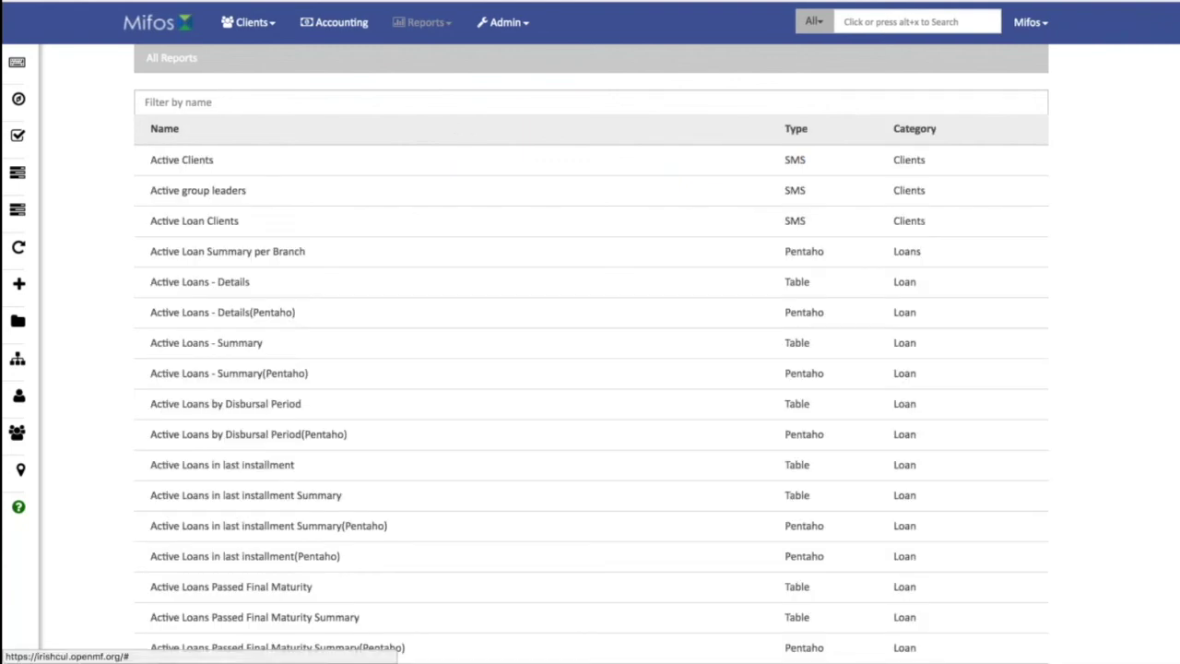
{"action": "left_click", "coordinate": [422, 23]}
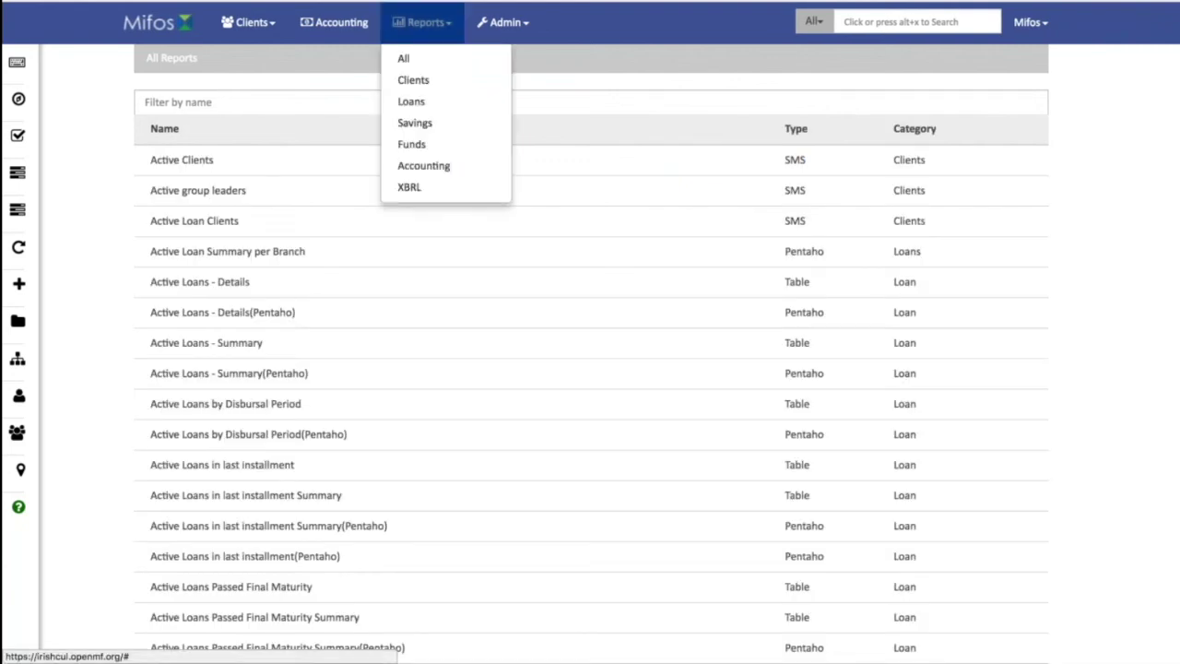
{"action": "left_click", "coordinate": [429, 173]}
{"action": "left_click", "coordinate": [441, 24]}
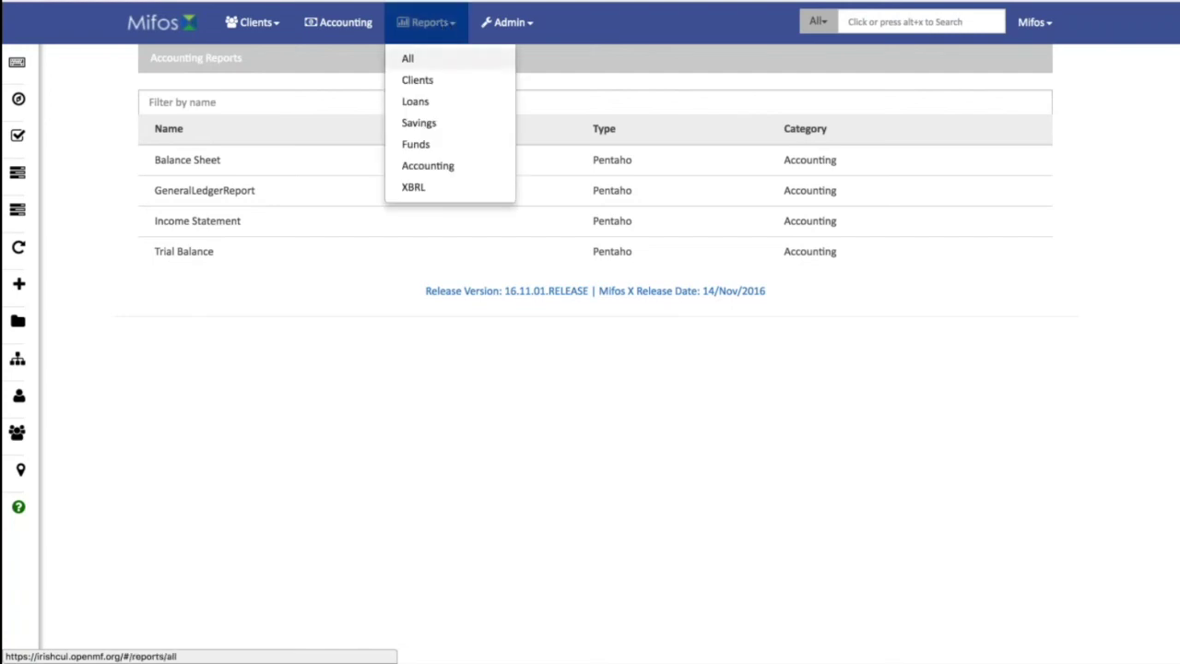
{"action": "left_click", "coordinate": [430, 103]}
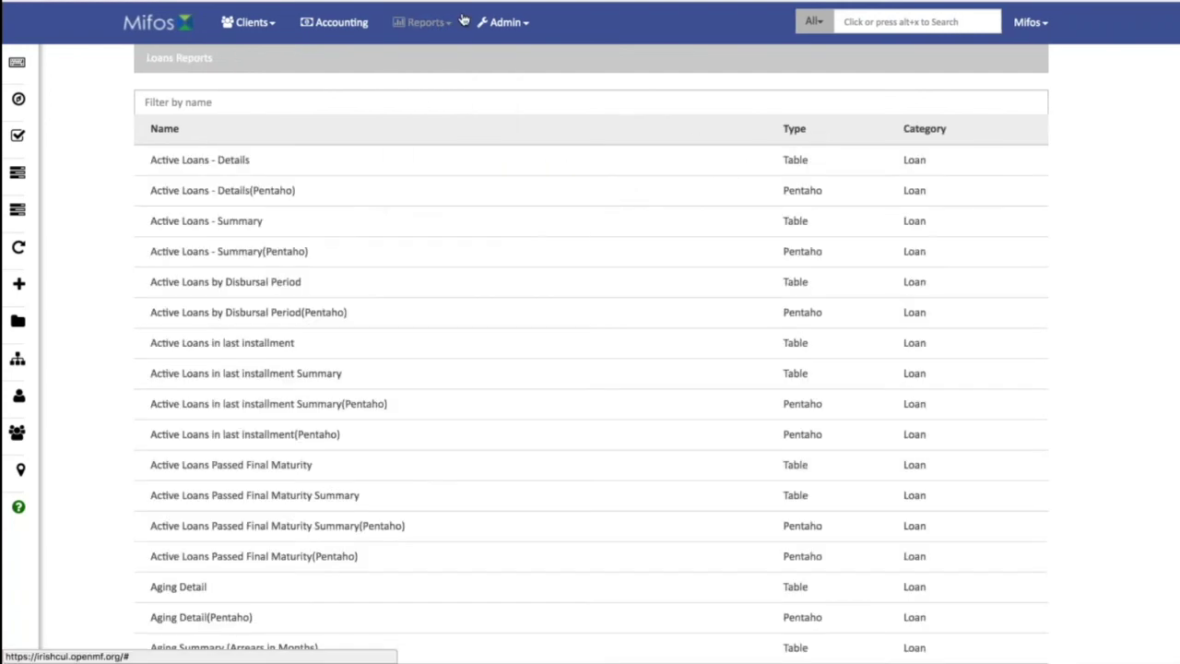
{"action": "left_click", "coordinate": [433, 24]}
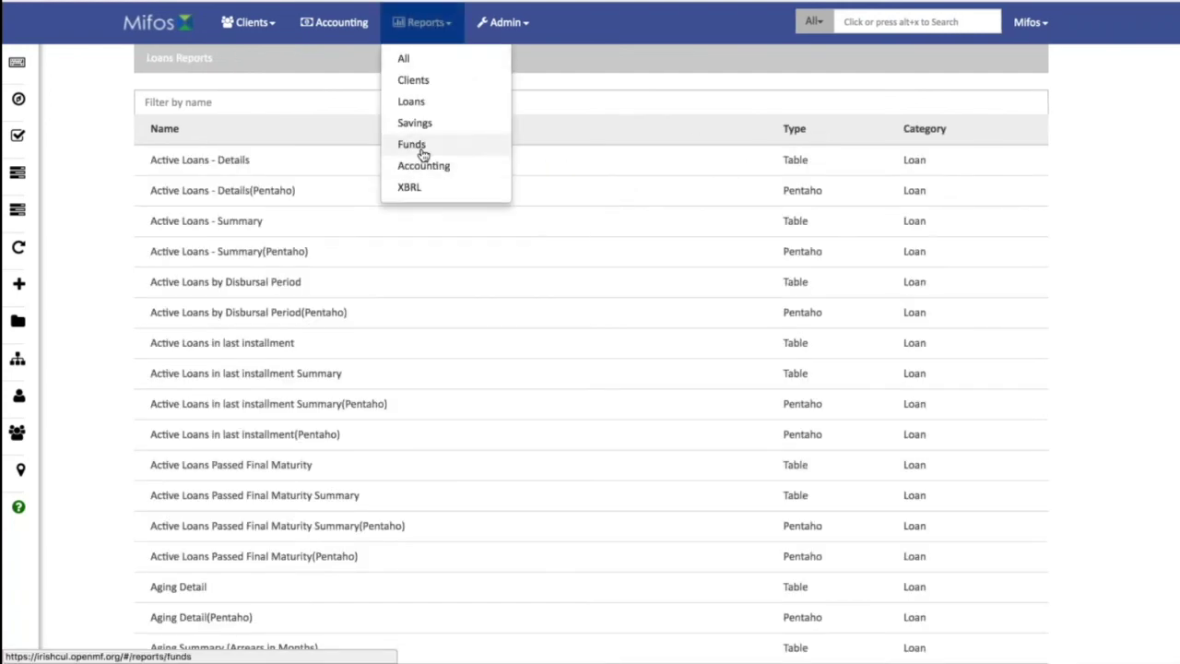
{"action": "left_click", "coordinate": [428, 177]}
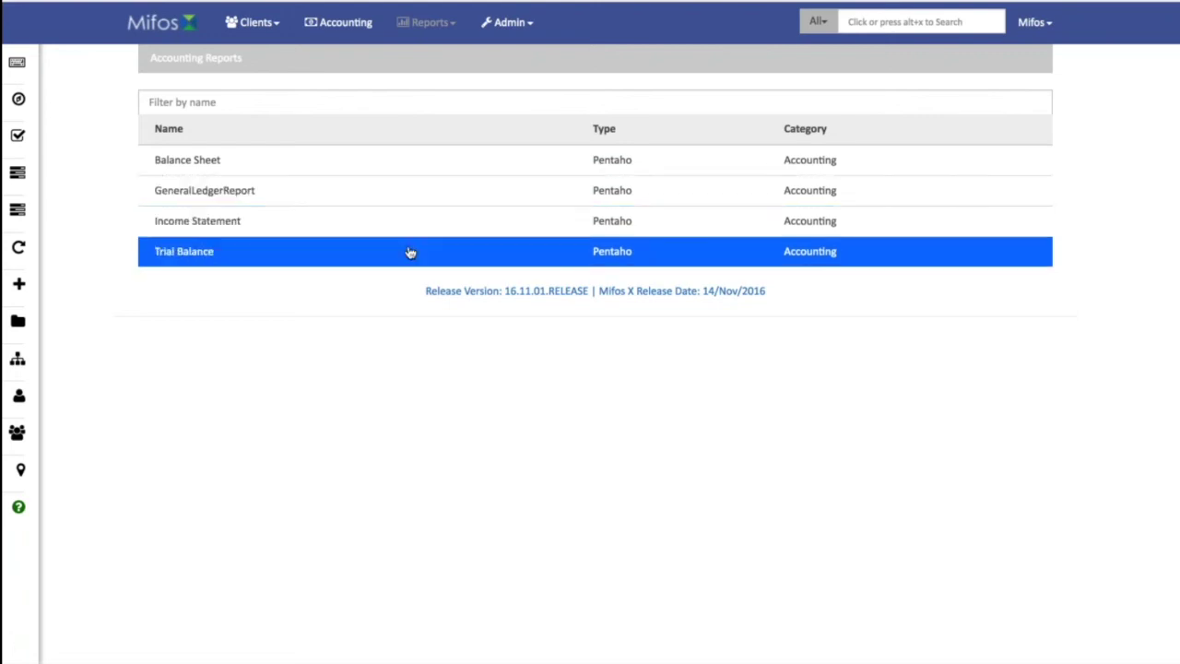
Run the Trial Balance for Head Office from 2016-11-01 to 2016-11-30.
{"action": "left_click", "coordinate": [411, 252]}
{"action": "left_click", "coordinate": [395, 125]}
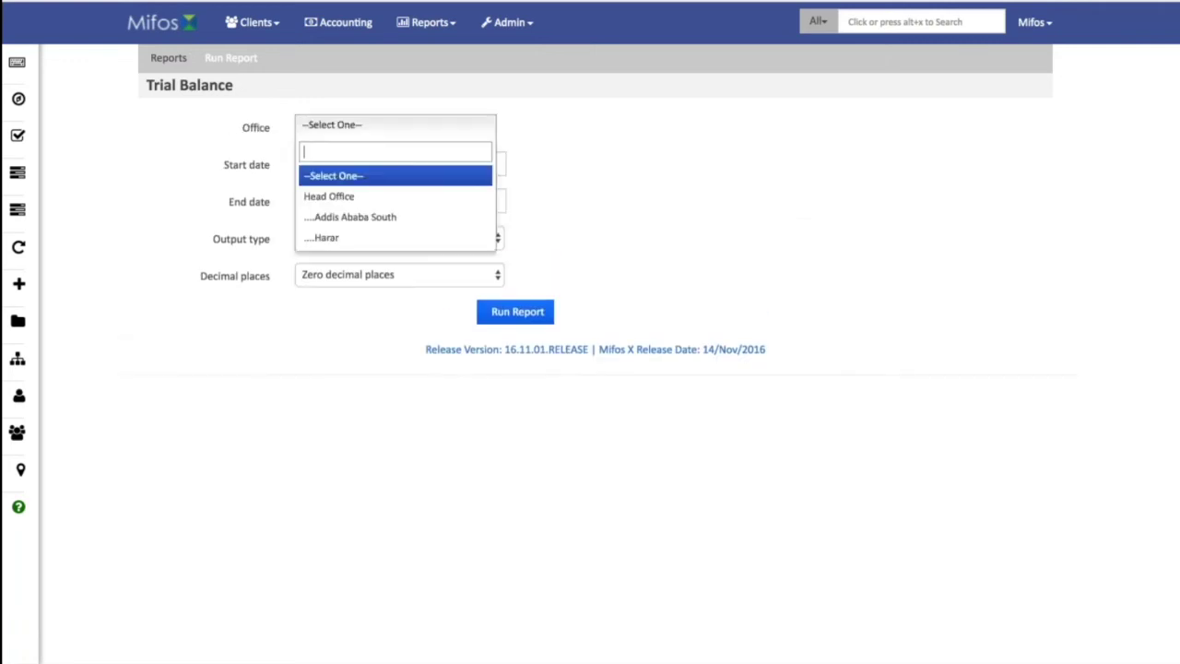
{"action": "left_click", "coordinate": [328, 196]}
{"action": "left_click", "coordinate": [401, 164]}
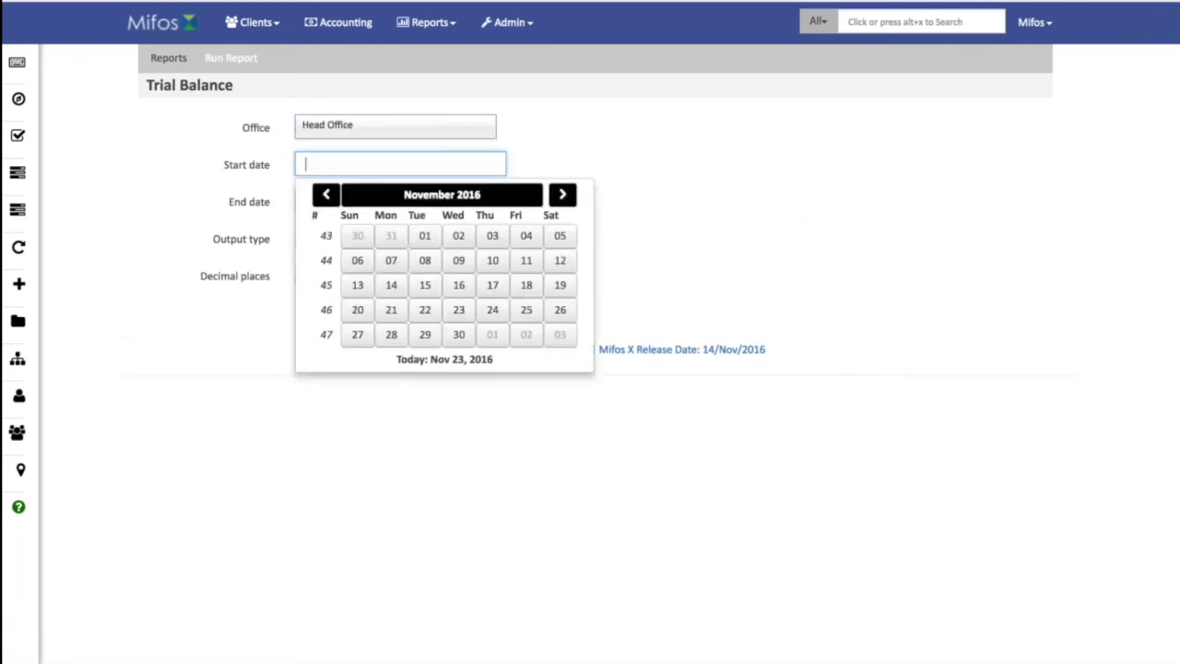
{"action": "left_click", "coordinate": [425, 235]}
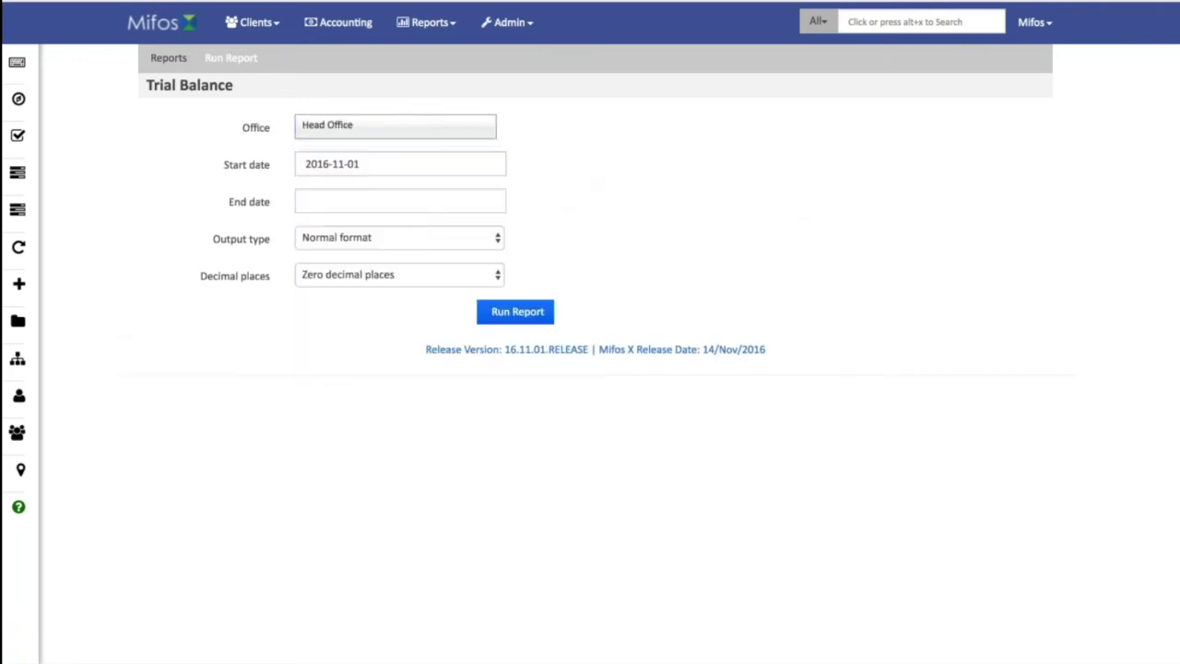
{"action": "left_click", "coordinate": [400, 201]}
{"action": "left_click", "coordinate": [459, 371]}
{"action": "left_click", "coordinate": [517, 311]}
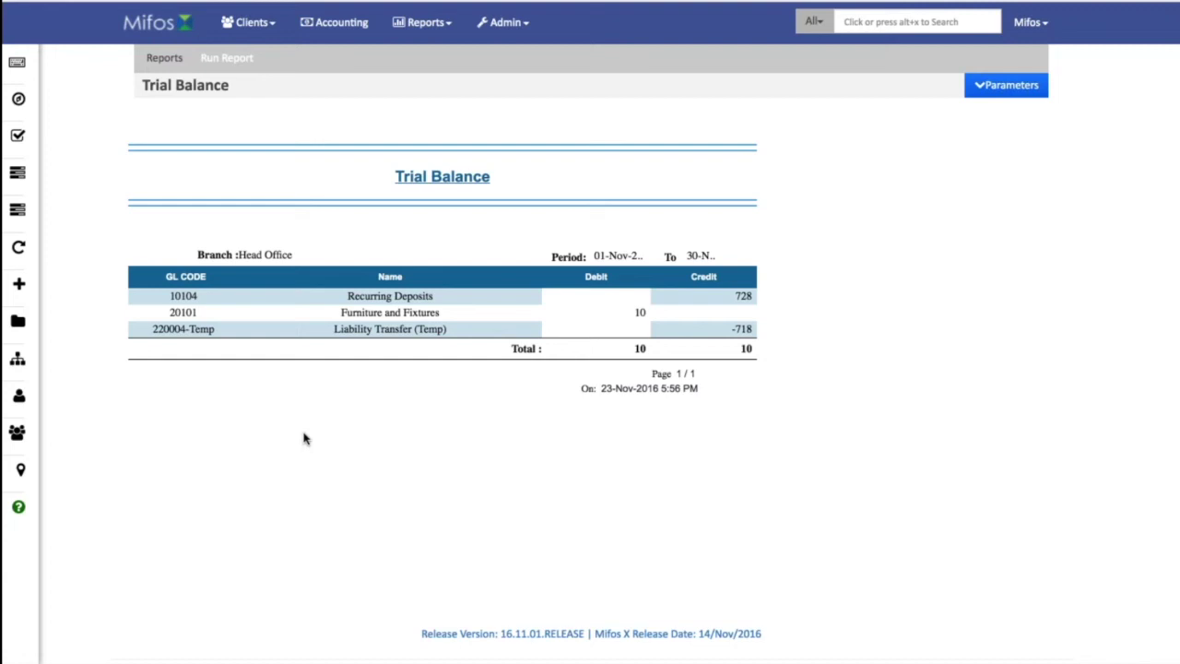
Reopen the report parameters and keep the output format as normal.
{"action": "left_click", "coordinate": [983, 89]}
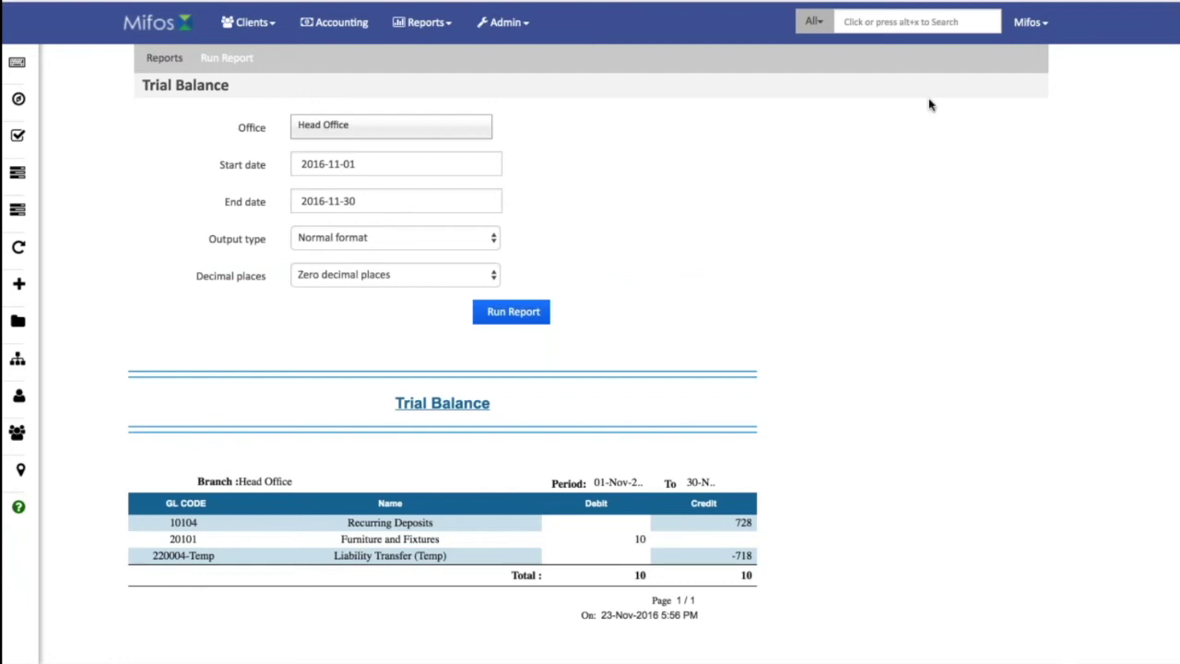
{"action": "left_click", "coordinate": [483, 240]}
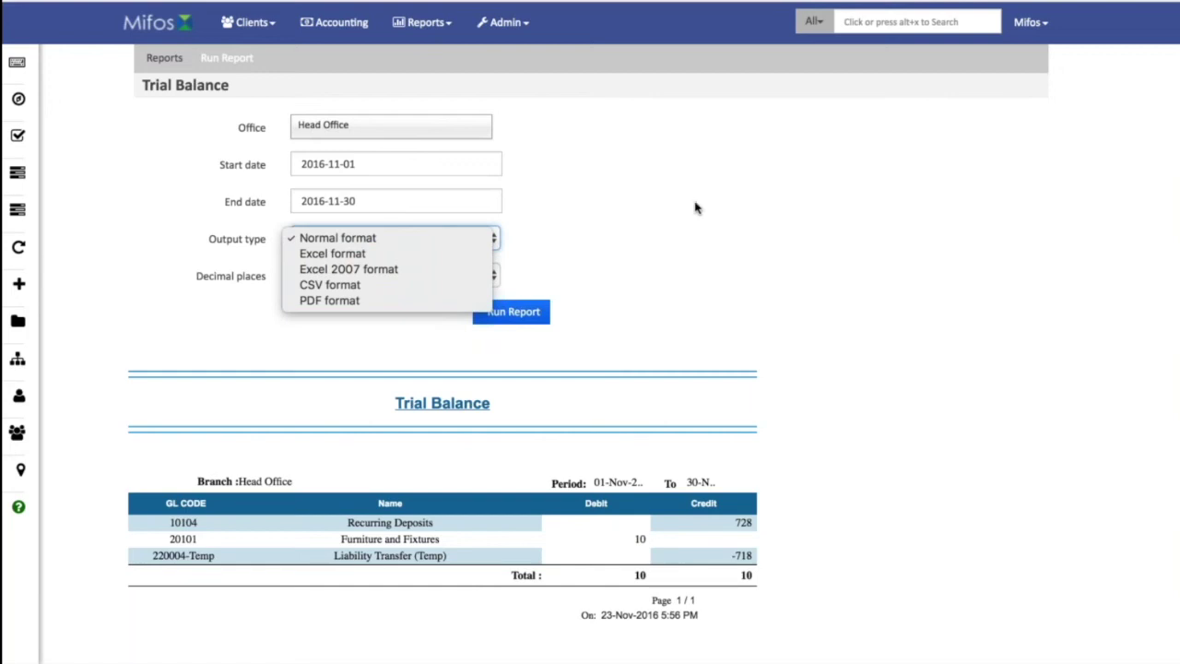
{"action": "left_click", "coordinate": [650, 155]}
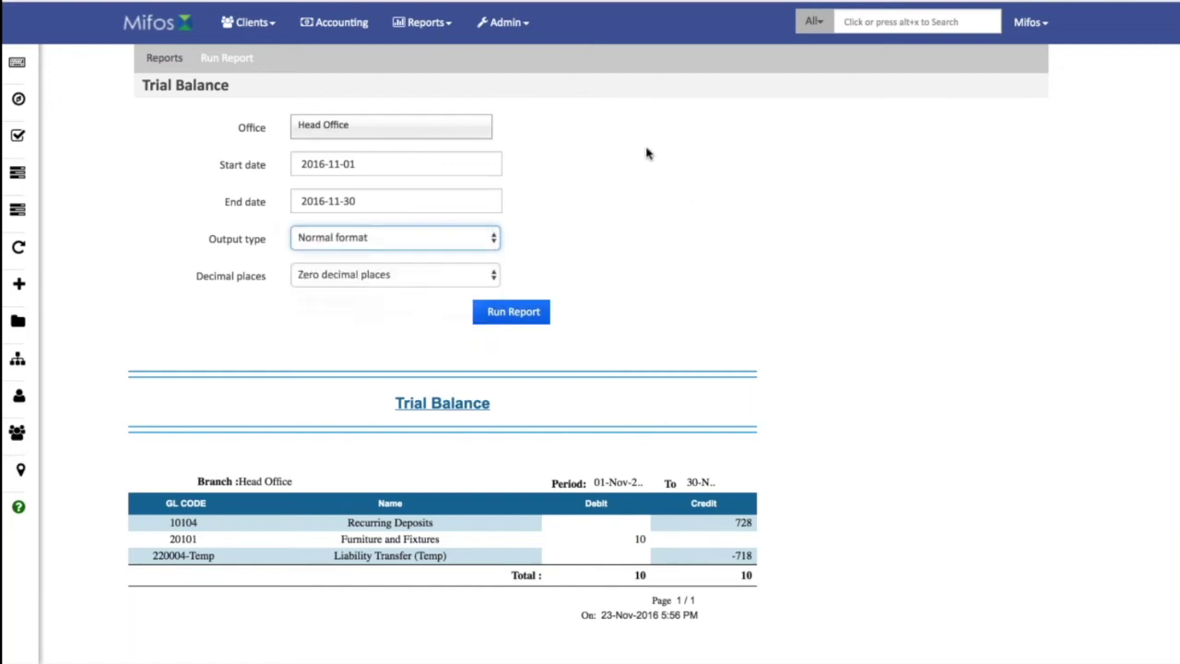
{"action": "left_click", "coordinate": [509, 23]}
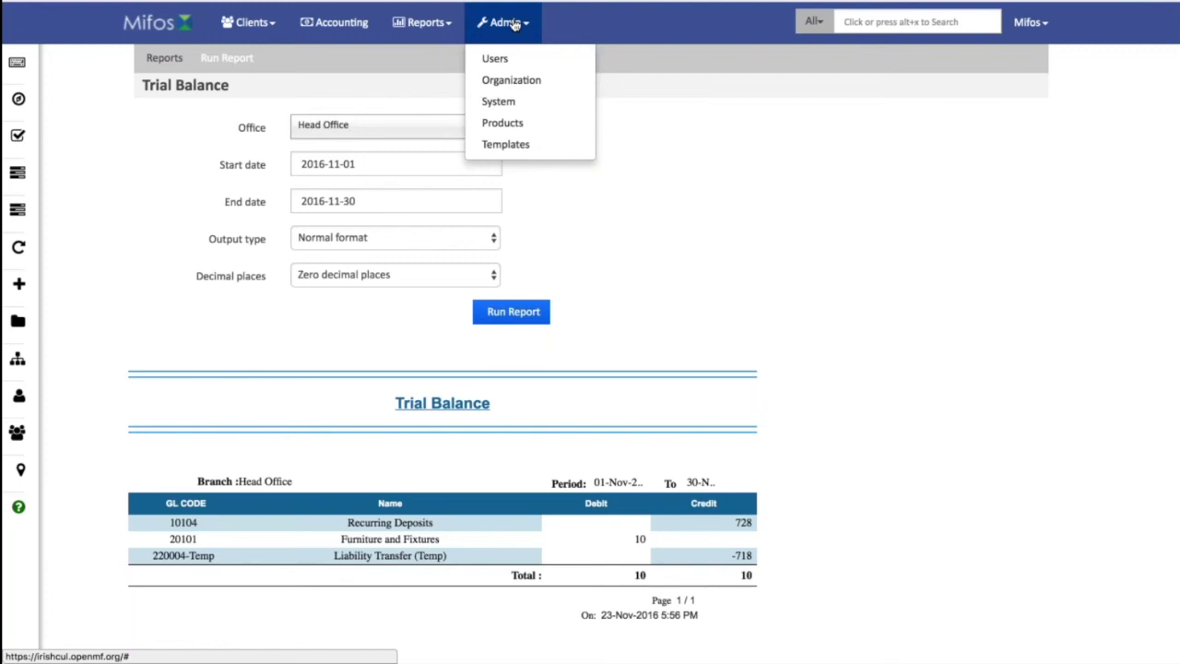
Open Admin > Organization, view Manage Offices, then return to the Organization page.
{"action": "left_click", "coordinate": [519, 82]}
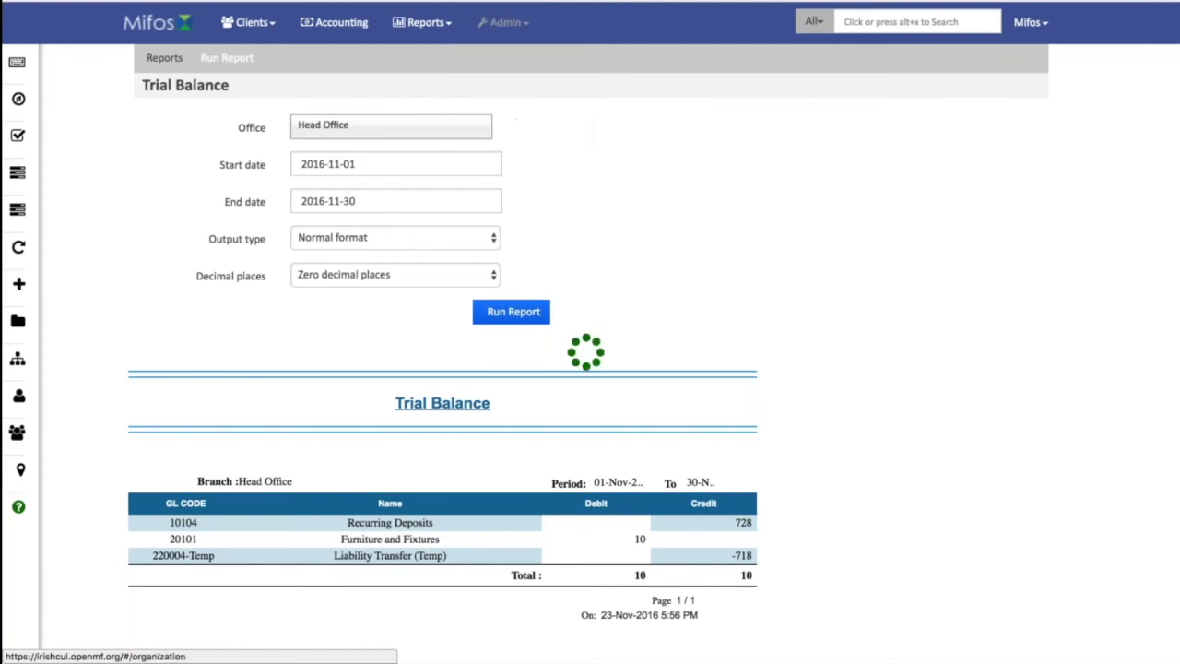
{"action": "left_click", "coordinate": [229, 84]}
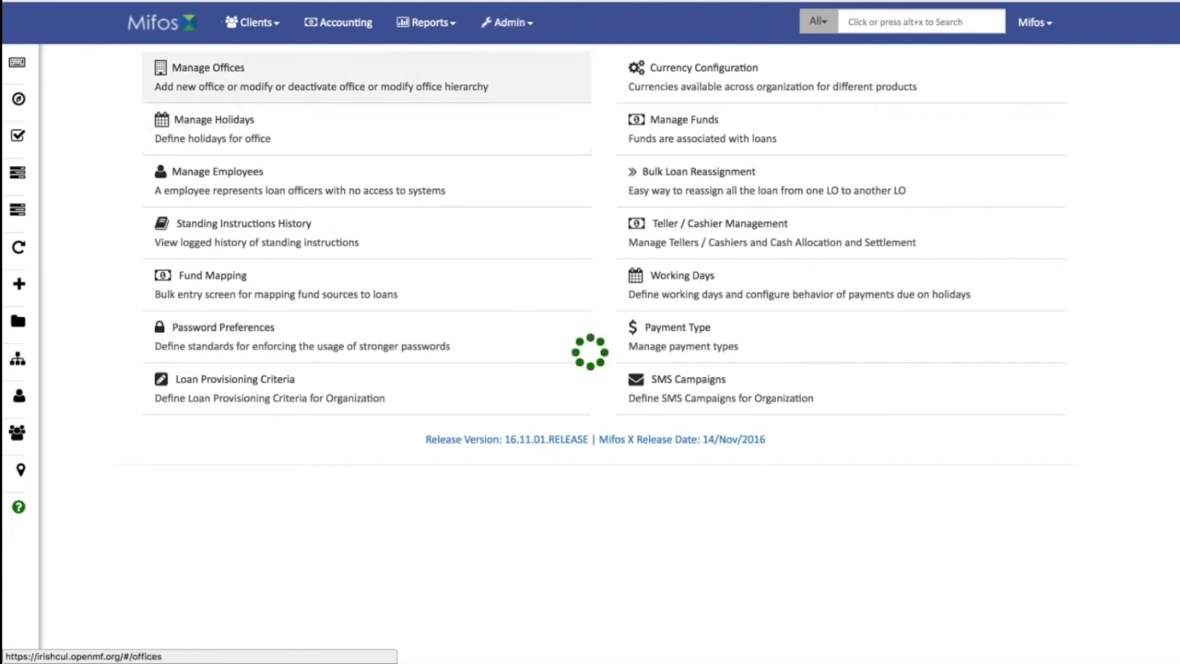
{"action": "left_click", "coordinate": [509, 23]}
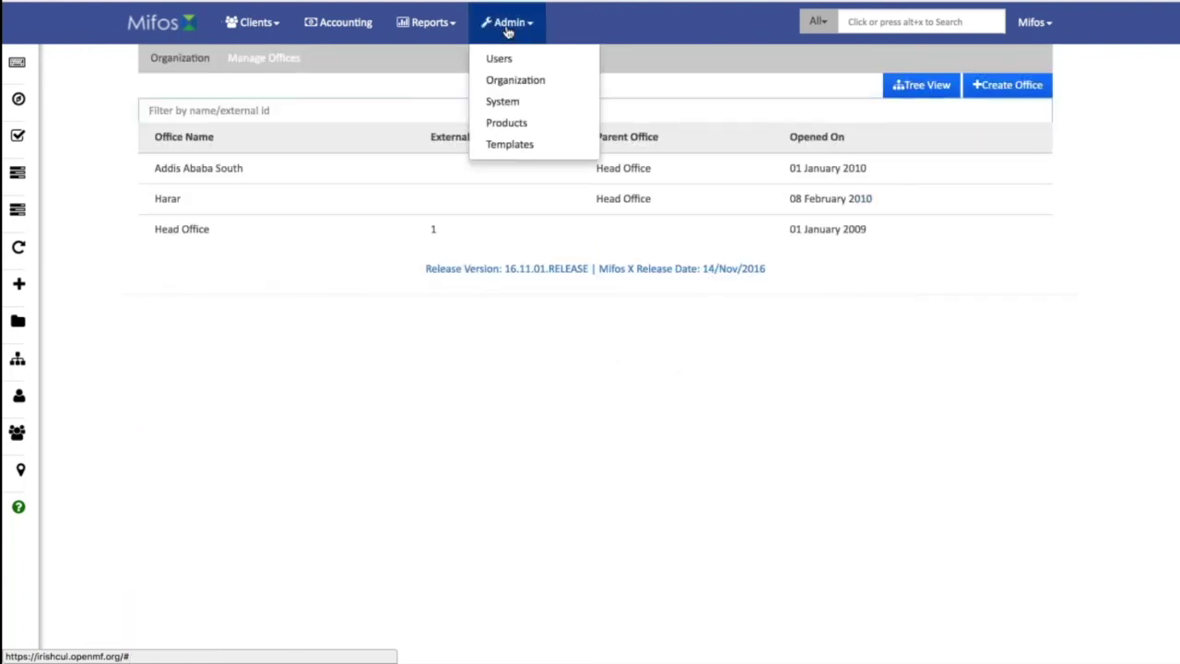
{"action": "left_click", "coordinate": [513, 82]}
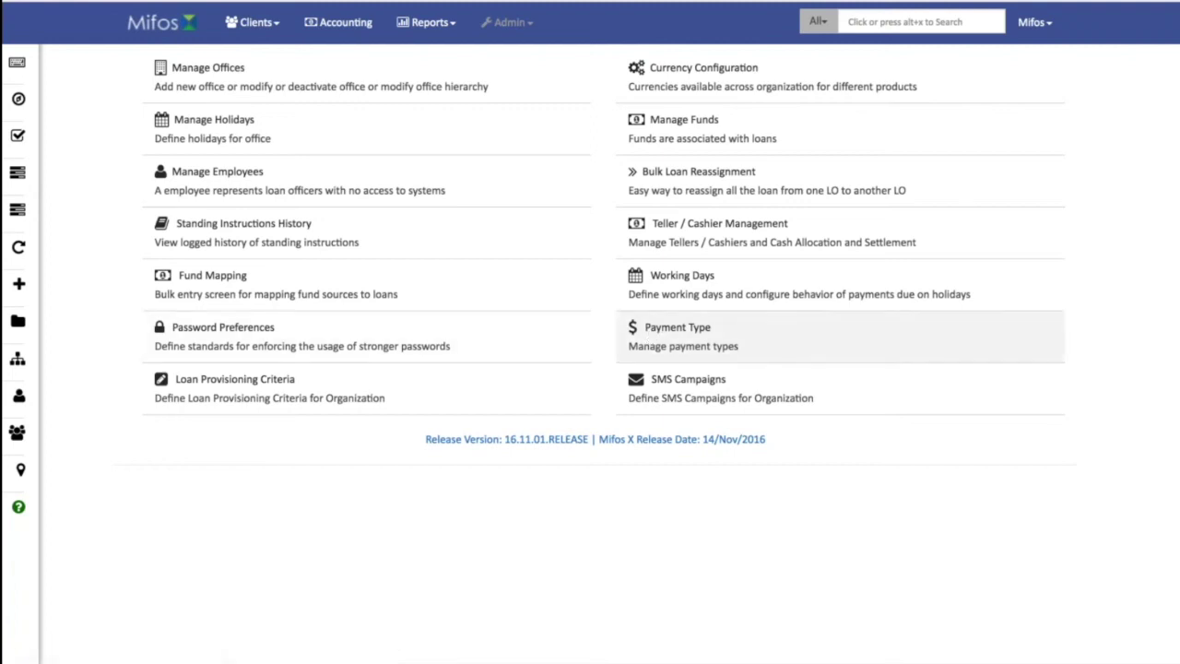
{"action": "left_click", "coordinate": [1032, 22]}
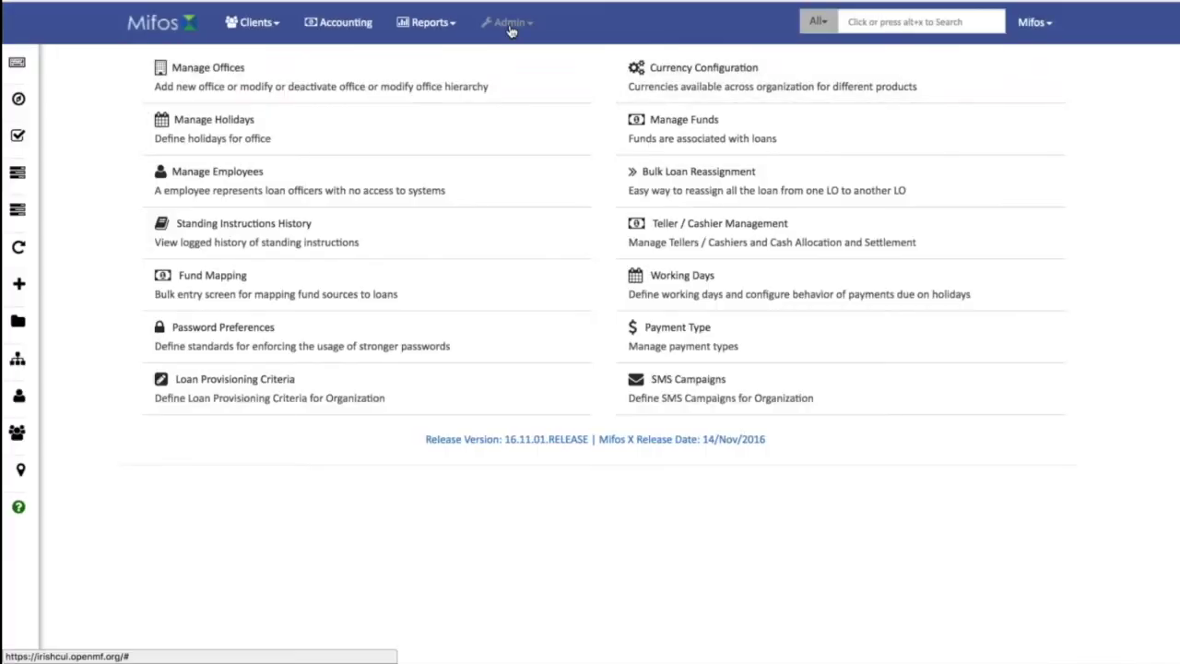
View System admin's data tables, then the Client closure reason values under Manage Codes.
{"action": "left_click", "coordinate": [529, 30]}
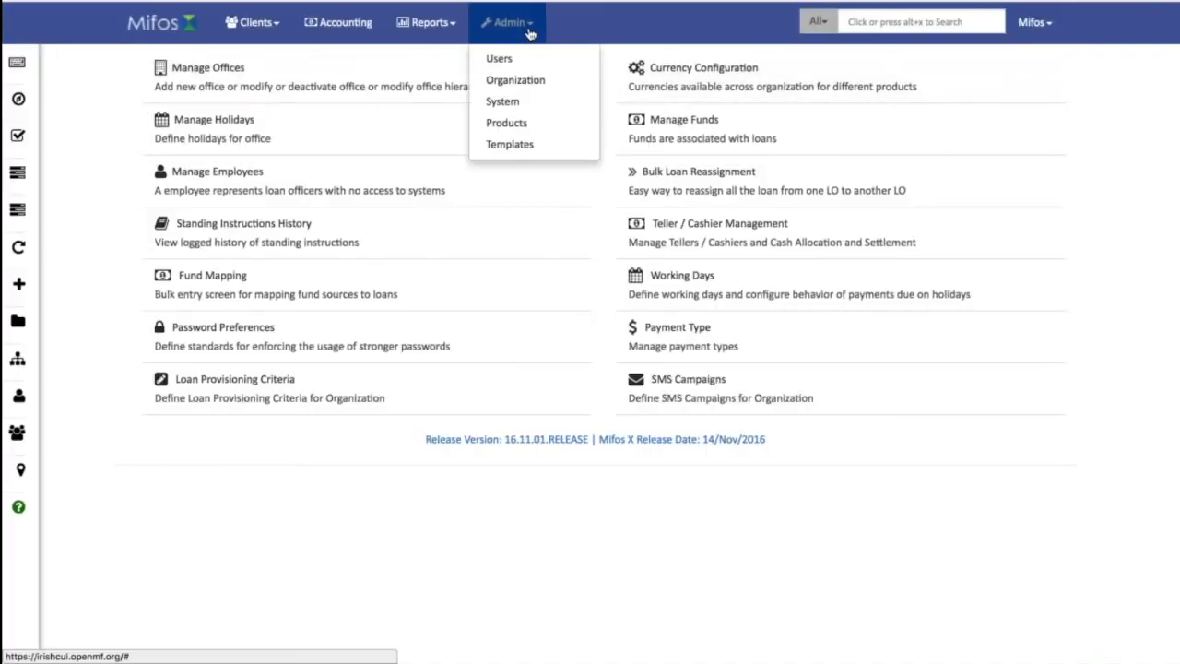
{"action": "left_click", "coordinate": [503, 101]}
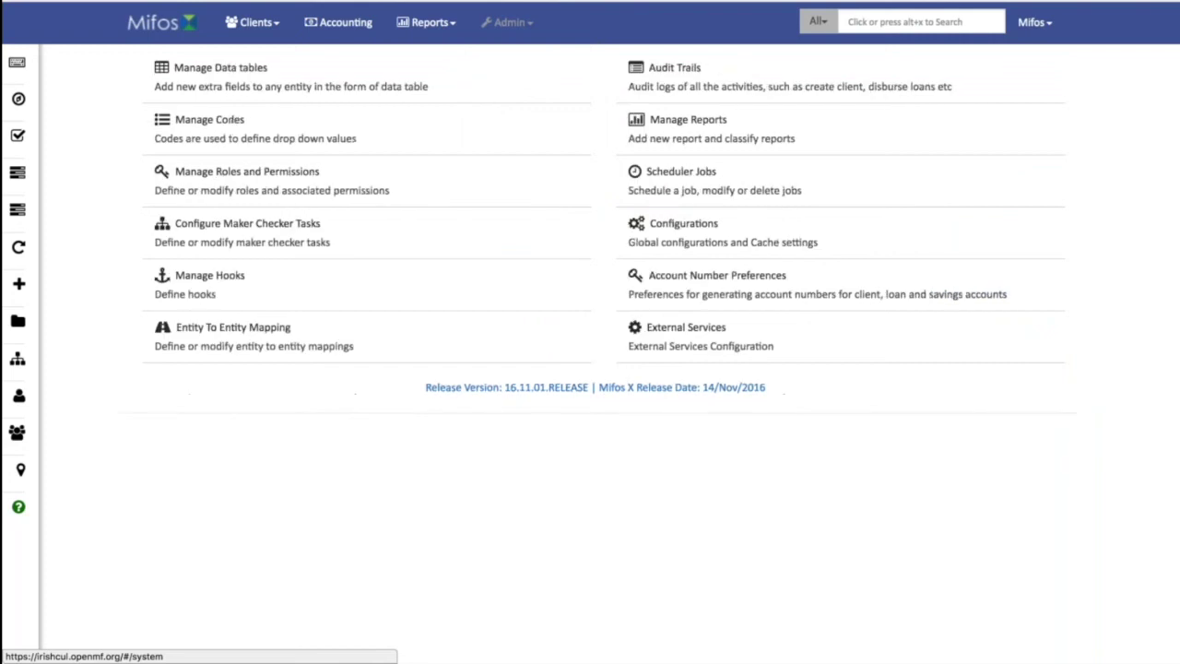
{"action": "left_click", "coordinate": [257, 76]}
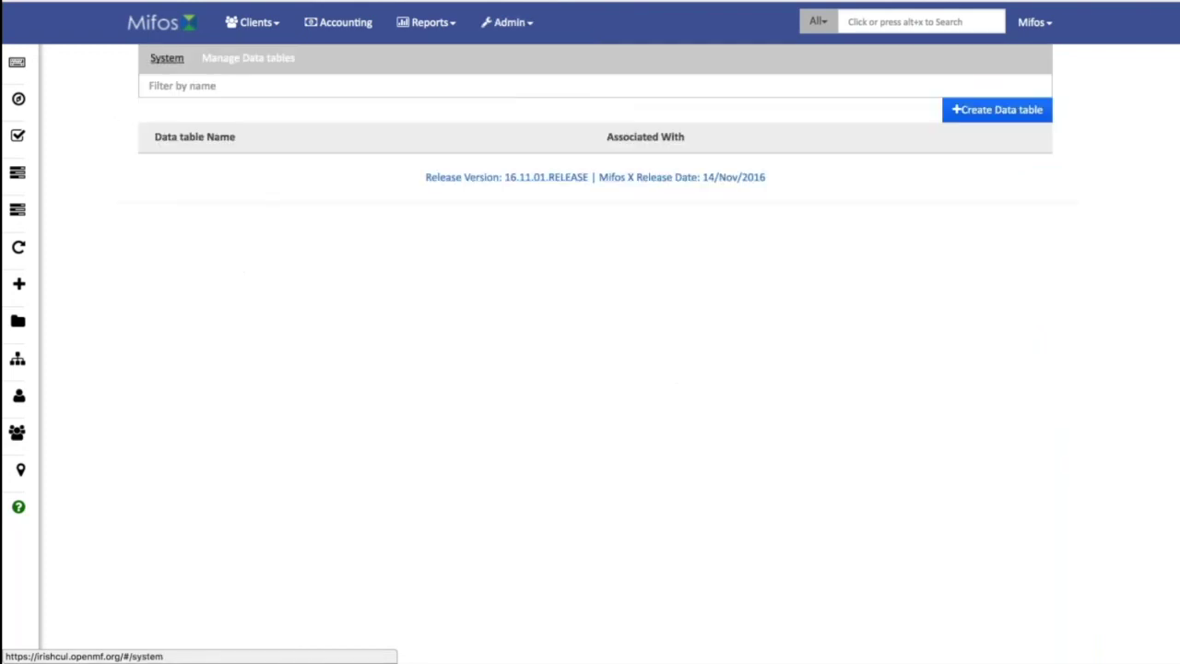
{"action": "left_click", "coordinate": [175, 59]}
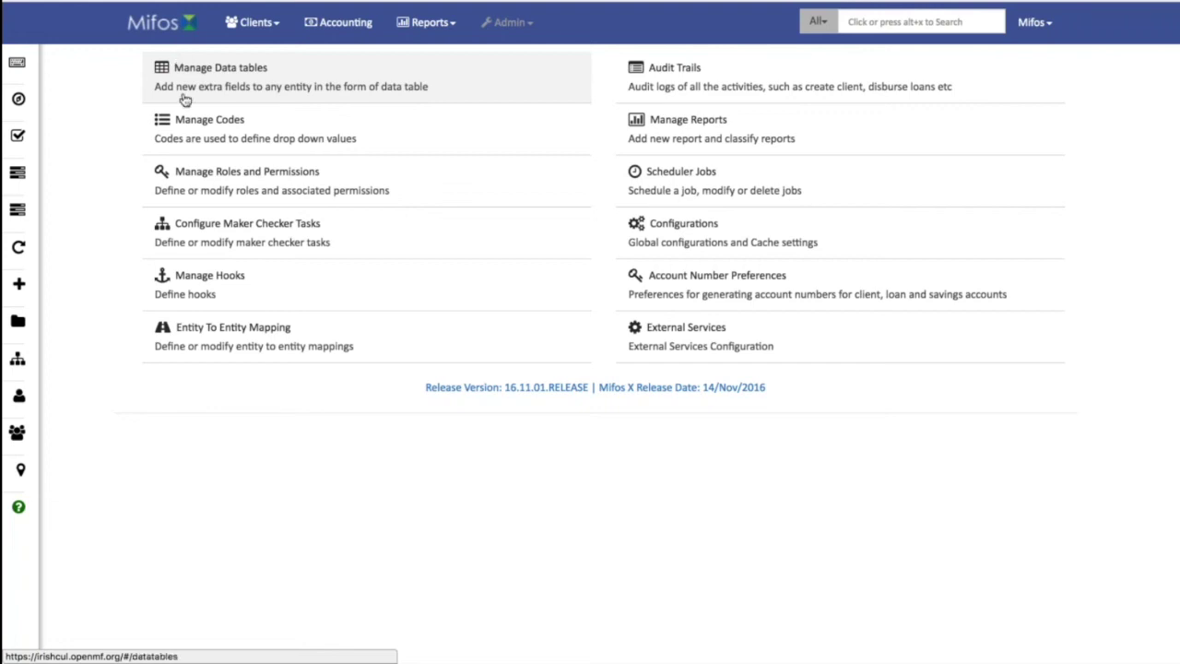
{"action": "left_click", "coordinate": [200, 121]}
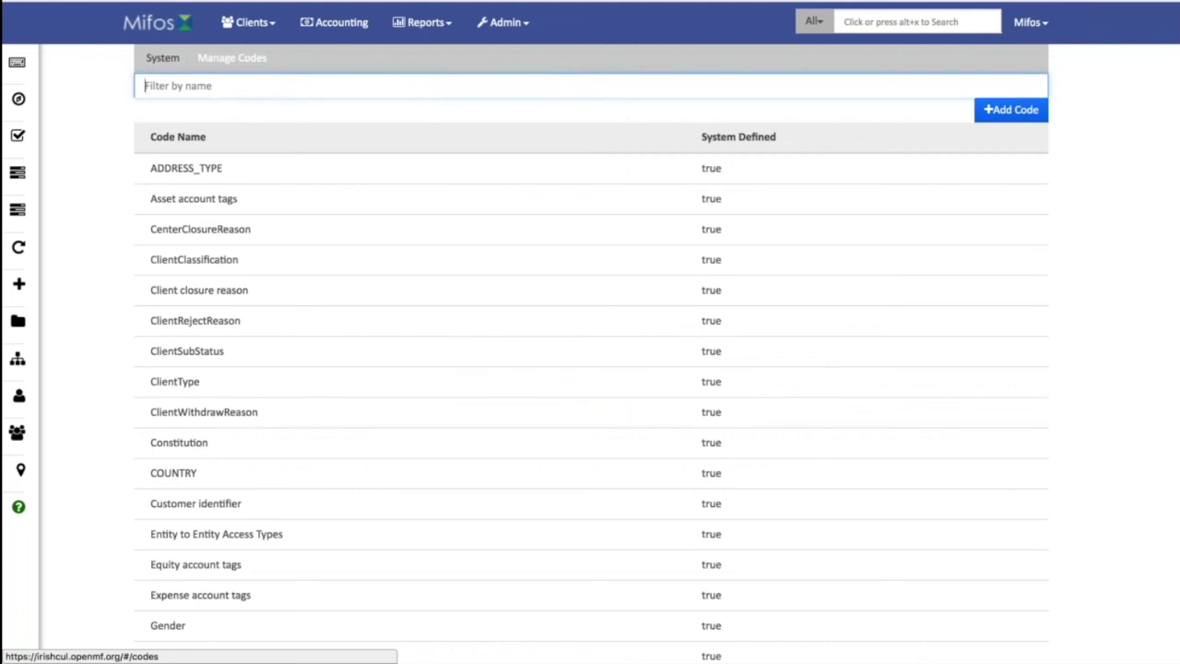
{"action": "left_click", "coordinate": [248, 289]}
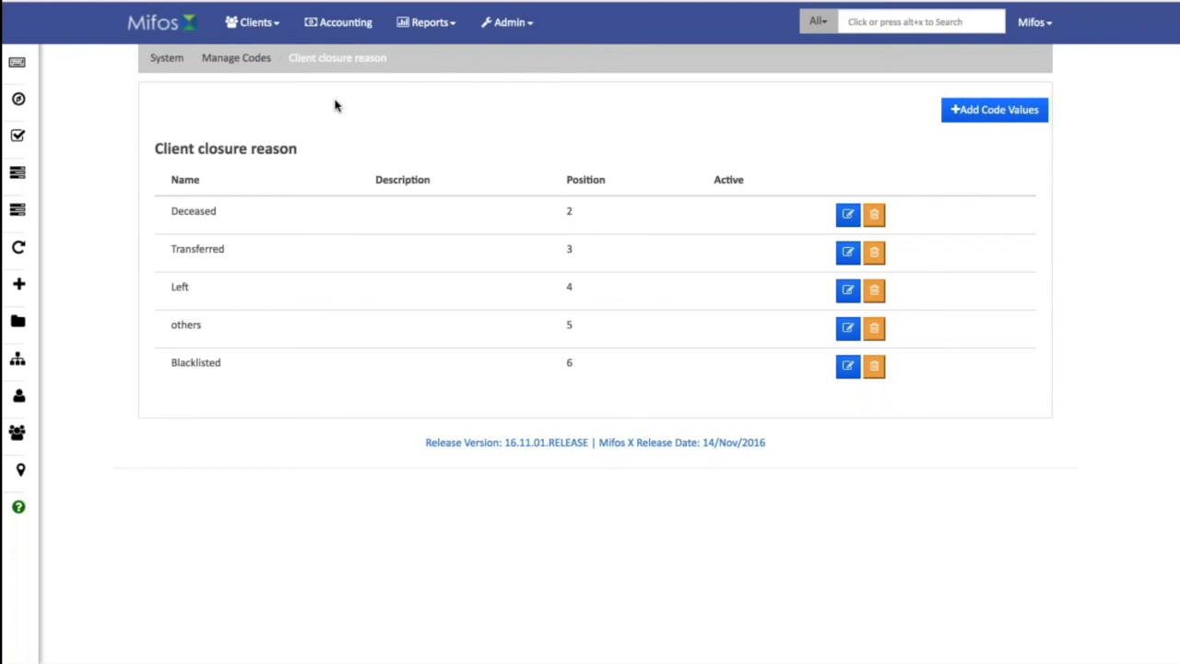
{"action": "left_click", "coordinate": [236, 57]}
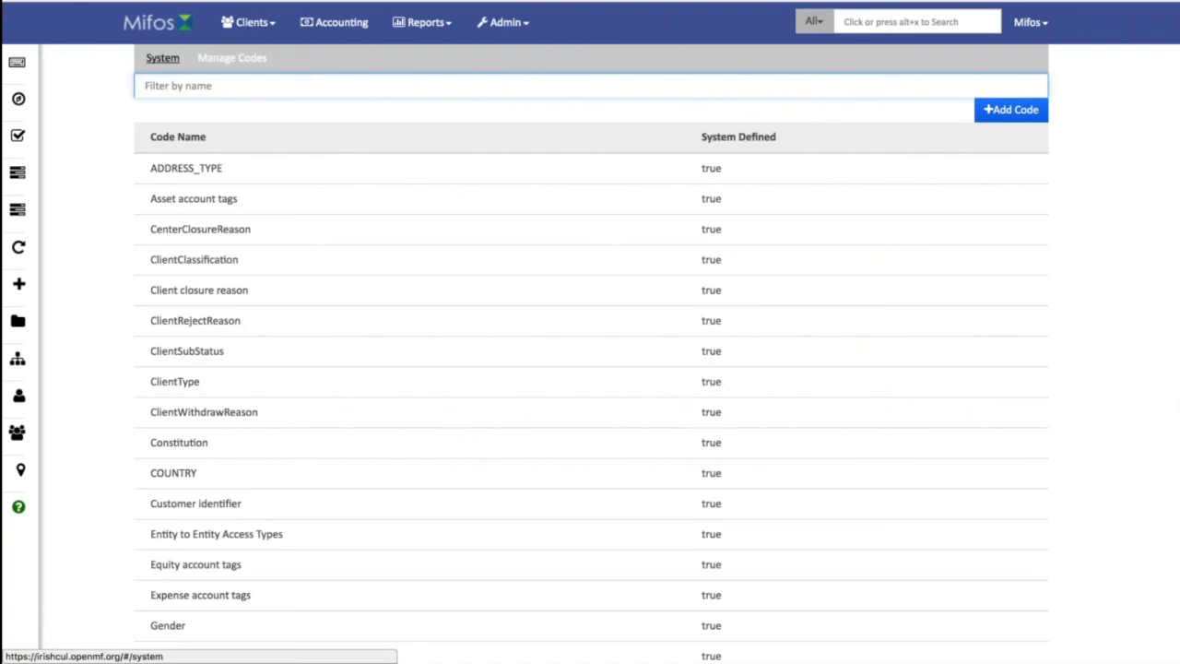
Browse the audit trails, showing the advanced search and clearing its filters.
{"action": "left_click", "coordinate": [162, 57]}
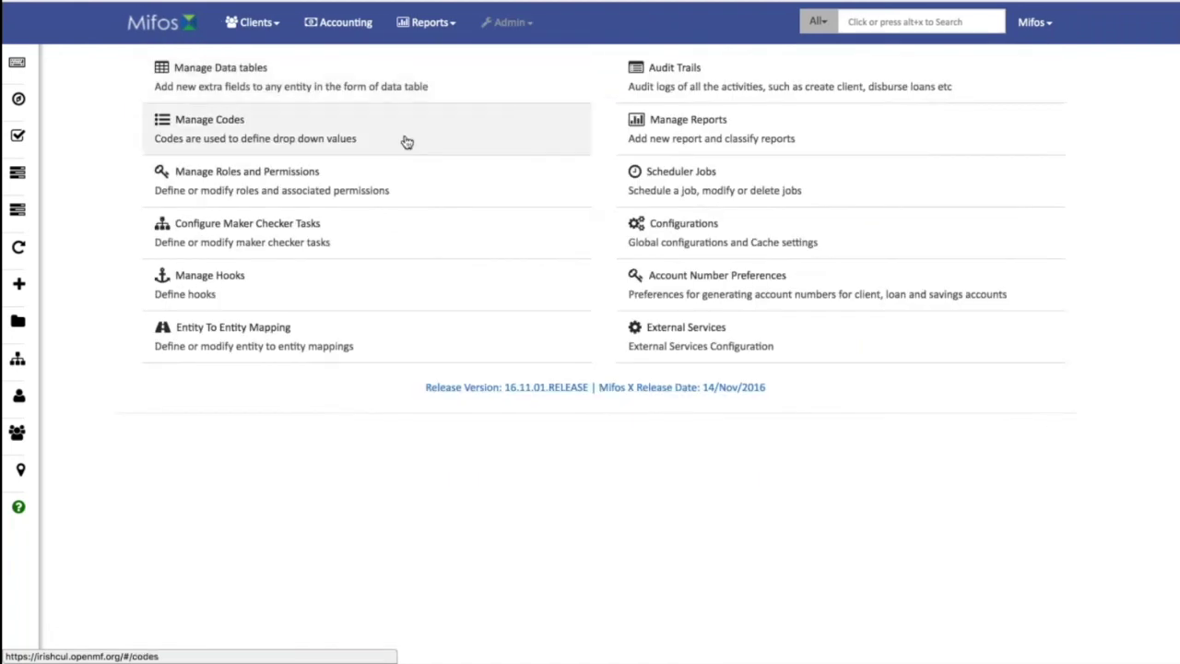
{"action": "left_click", "coordinate": [668, 79]}
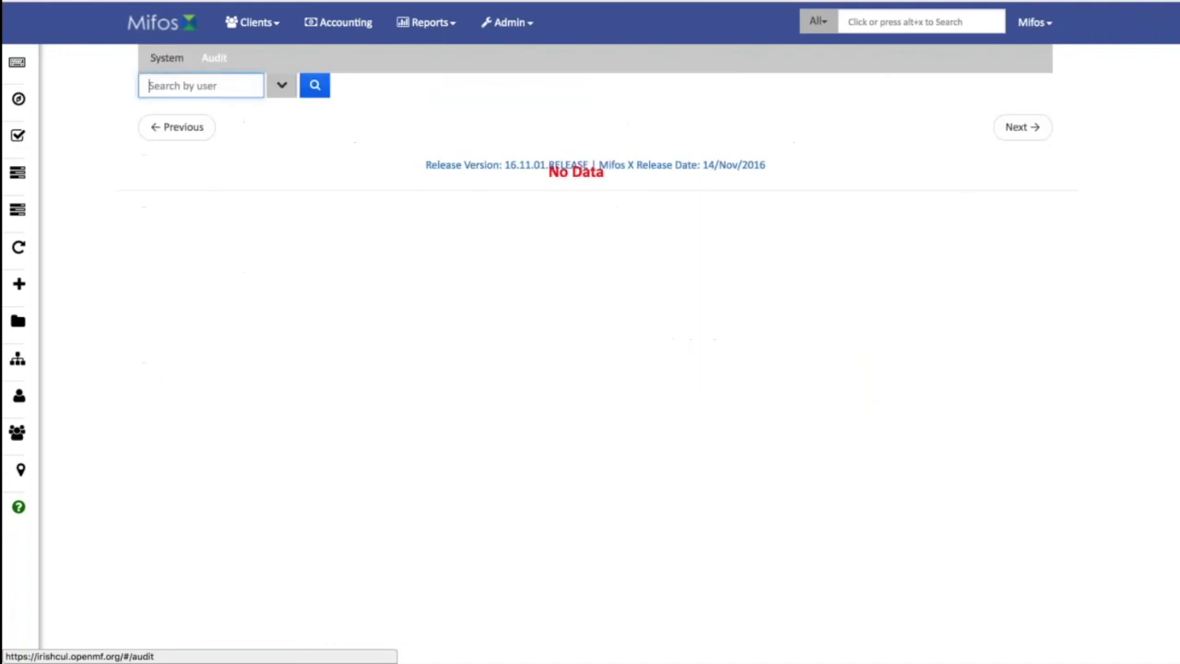
{"action": "left_click", "coordinate": [273, 91]}
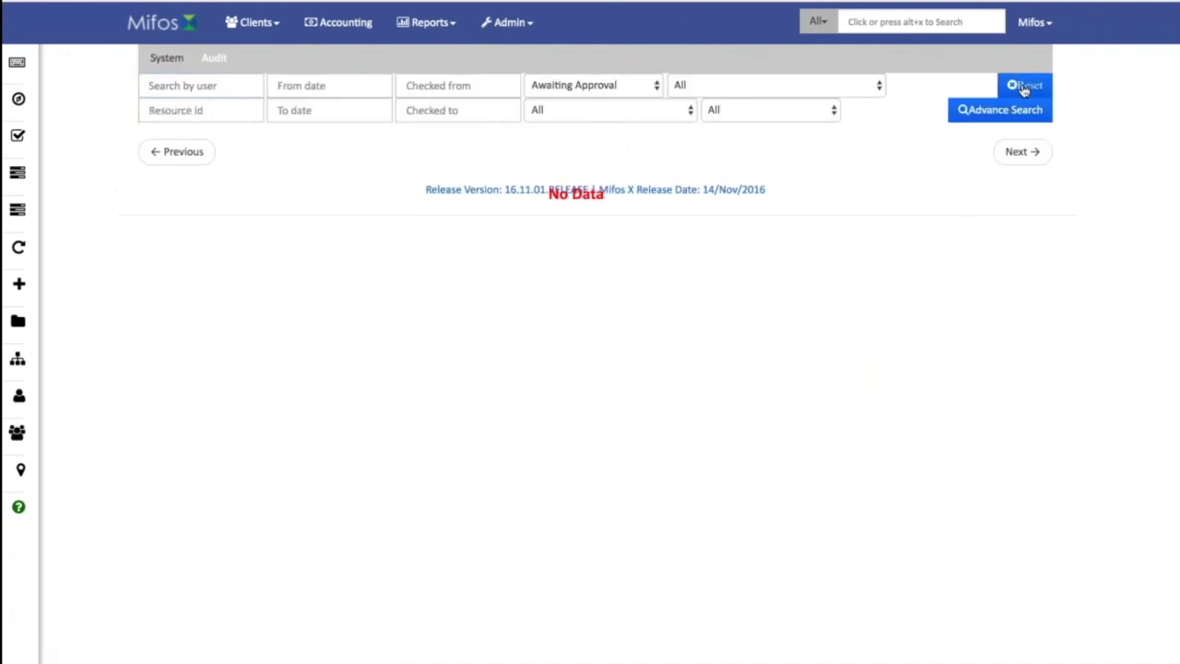
{"action": "left_click", "coordinate": [1012, 86]}
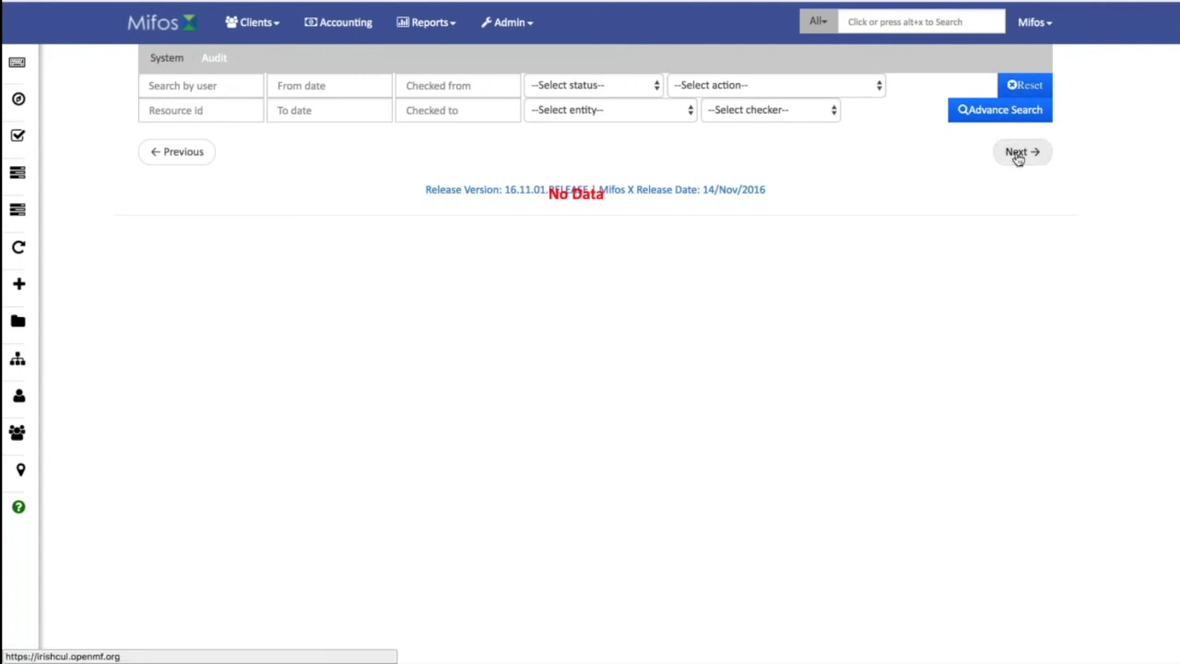
{"action": "left_click", "coordinate": [167, 57]}
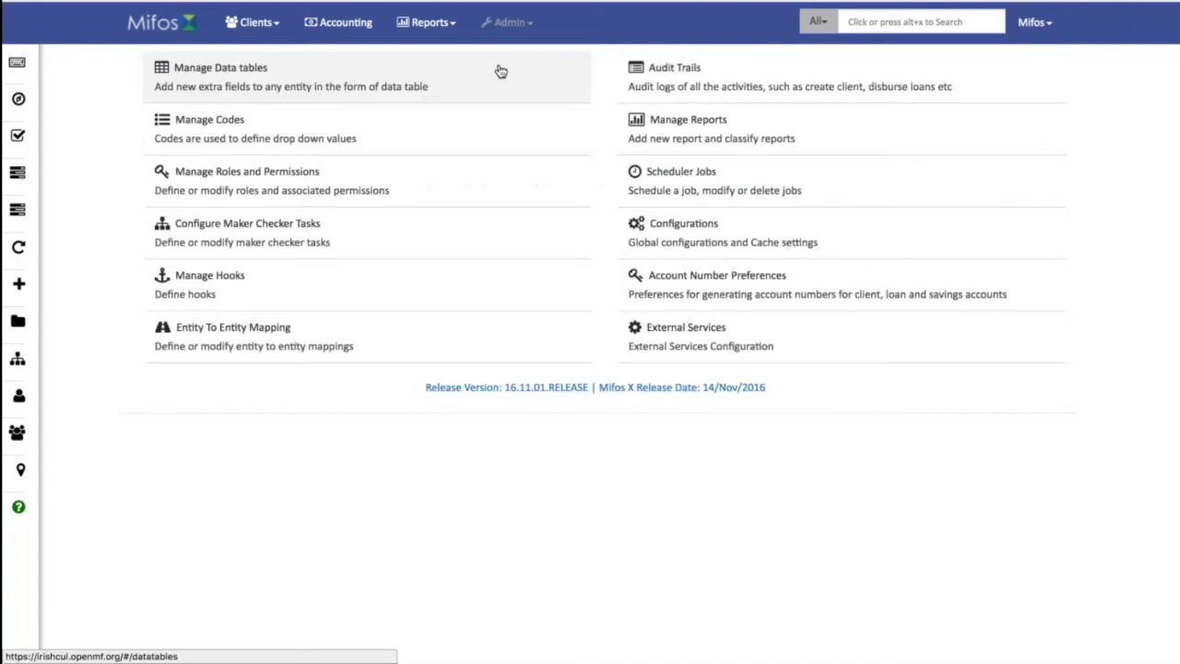
{"action": "left_click", "coordinate": [707, 92]}
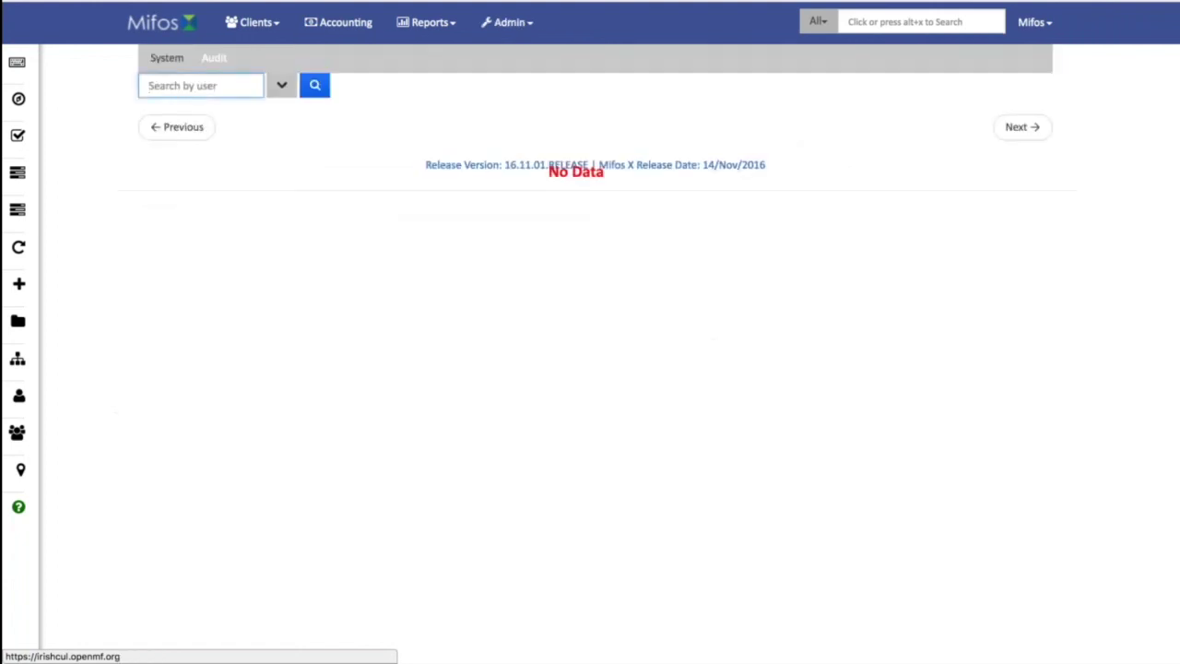
{"action": "left_click", "coordinate": [315, 85]}
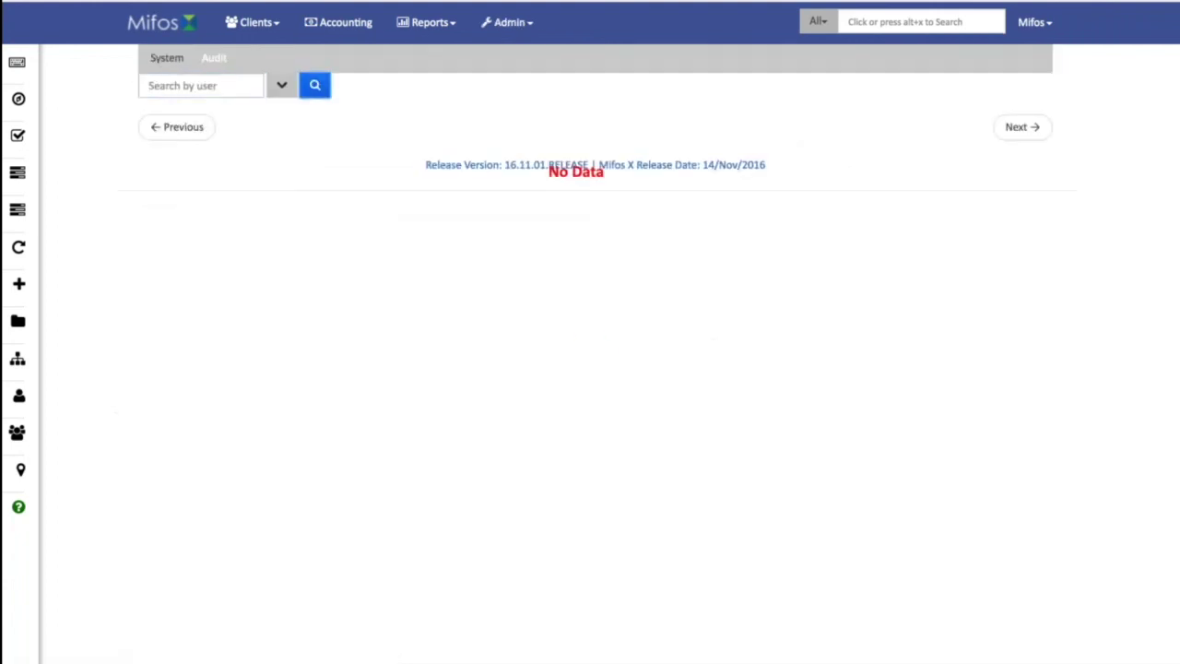
{"action": "left_click", "coordinate": [238, 85]}
{"action": "left_click", "coordinate": [166, 59]}
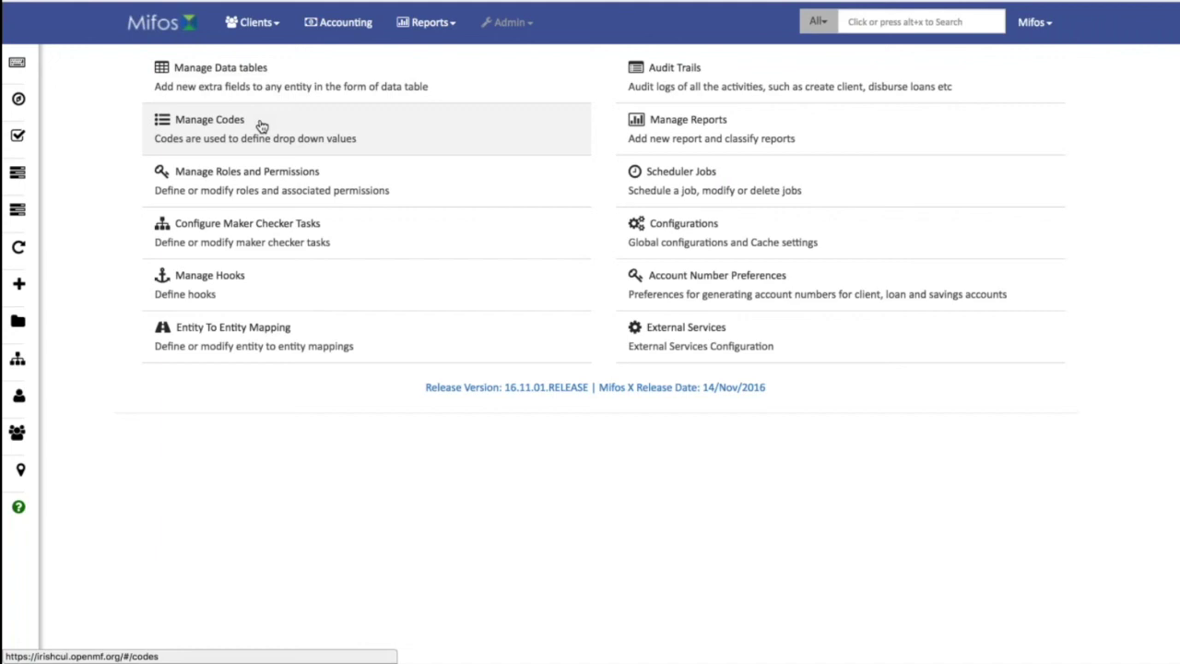
Preview the Create Hook form's template choices, keep Web, and return to the hooks list.
{"action": "left_click", "coordinate": [237, 285]}
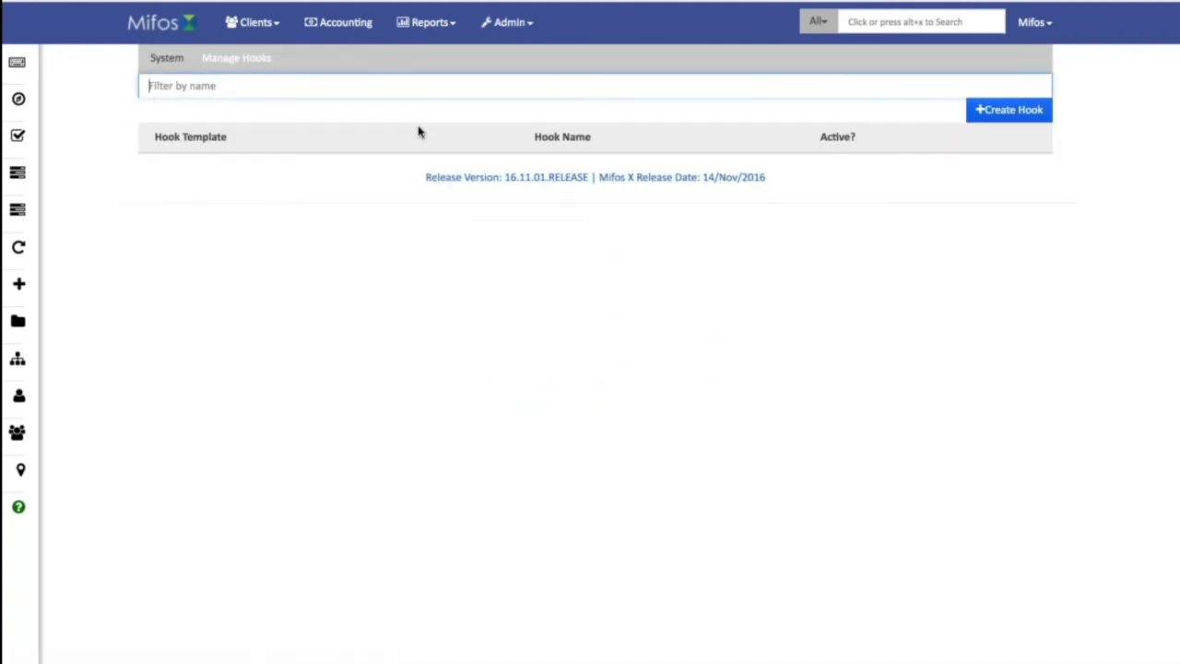
{"action": "left_click", "coordinate": [986, 112]}
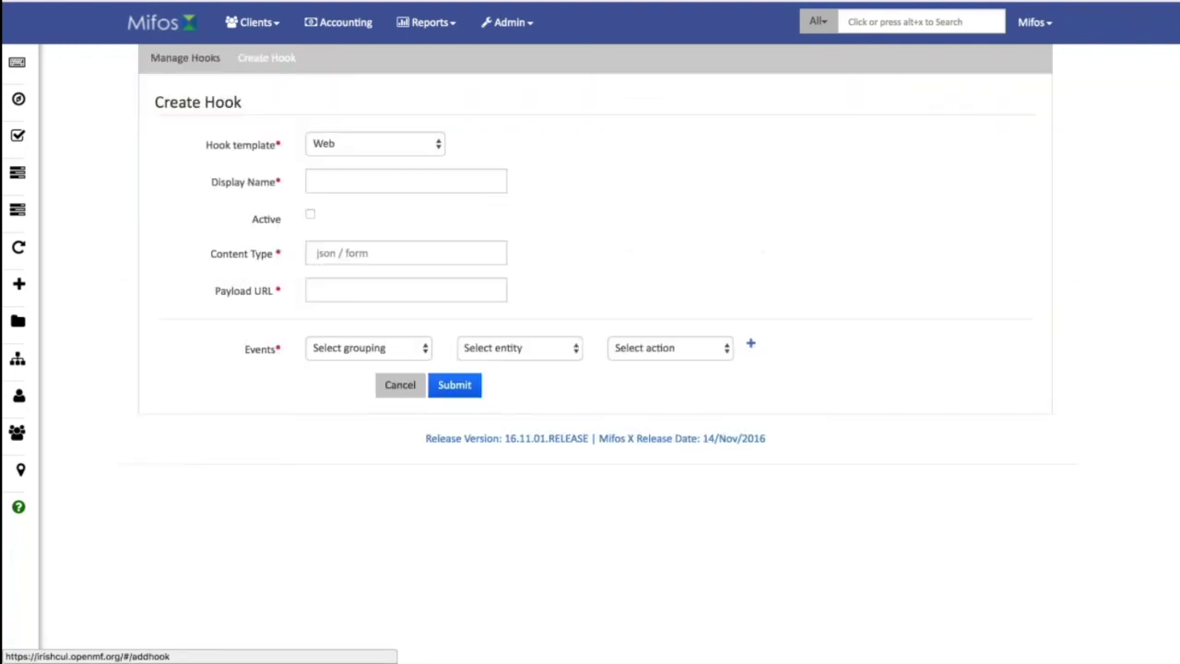
{"action": "left_click", "coordinate": [430, 144]}
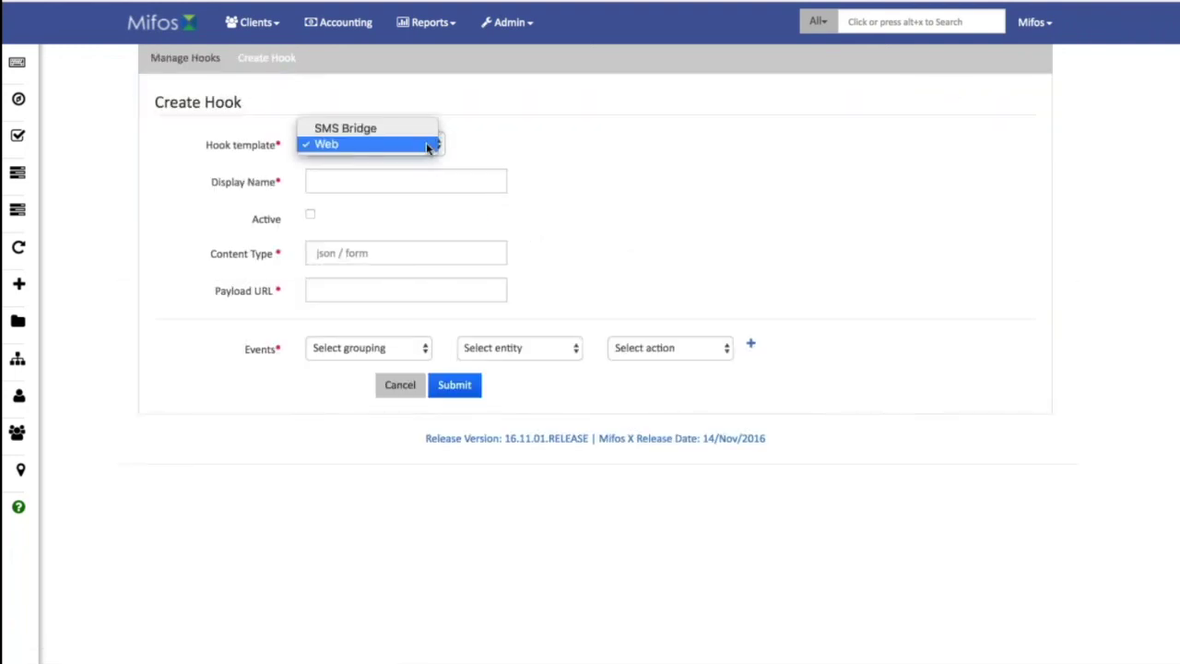
{"action": "left_click", "coordinate": [418, 128]}
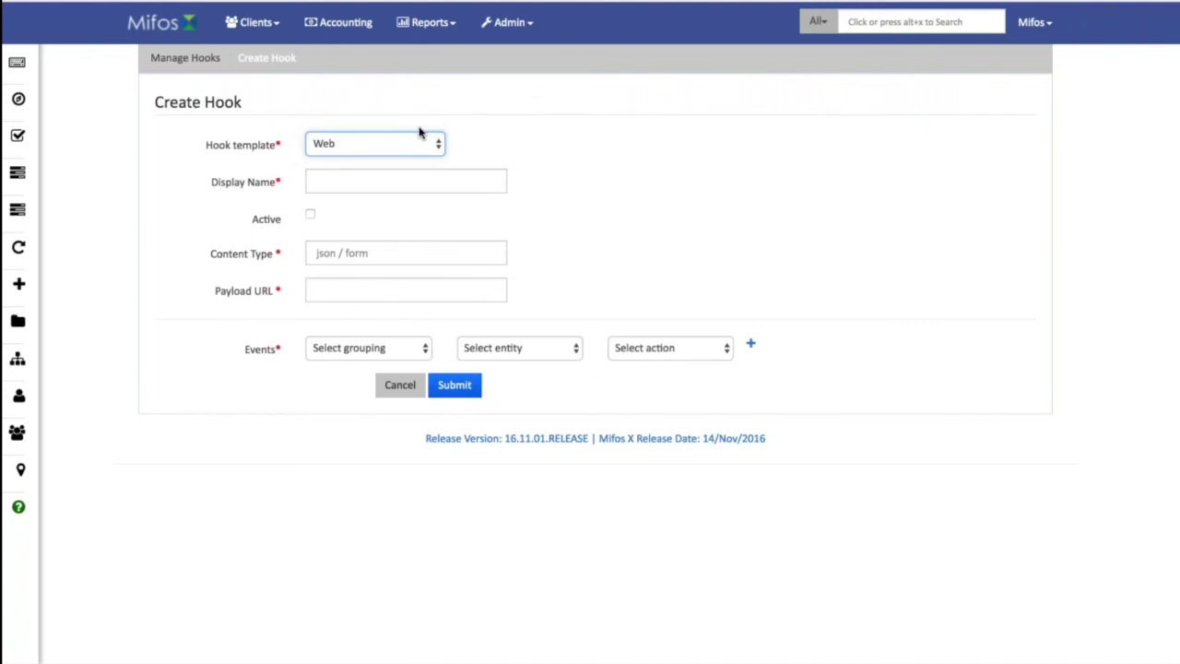
{"action": "left_click", "coordinate": [185, 57]}
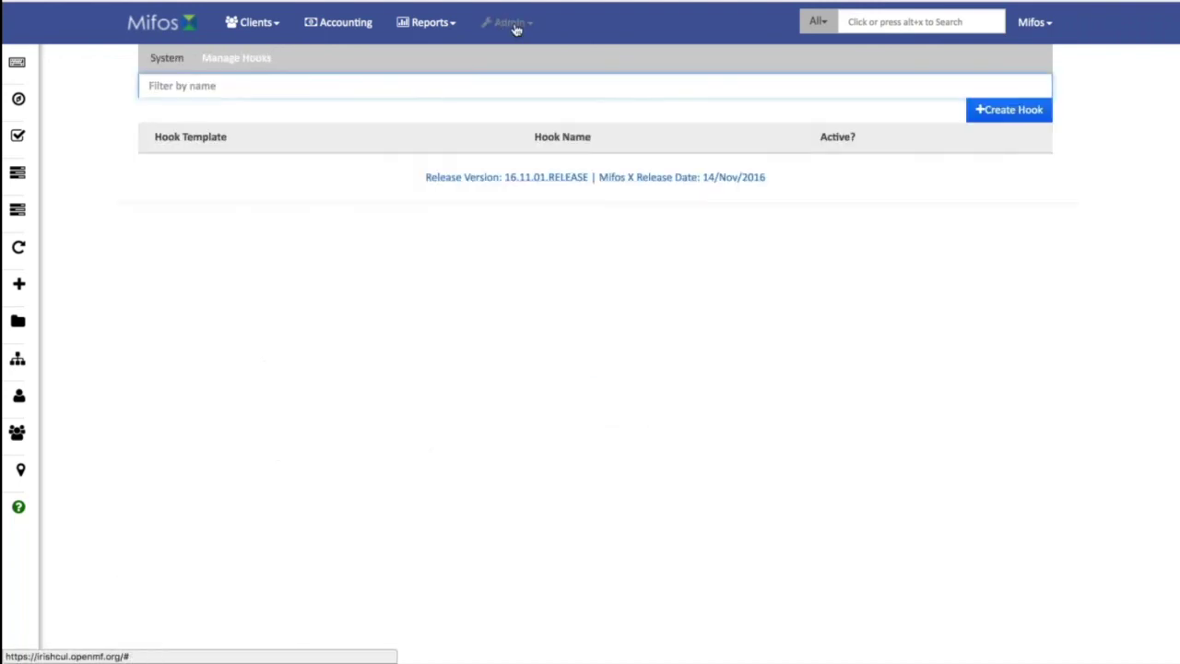
{"action": "left_click", "coordinate": [507, 22]}
Open Loan Products and scroll through the blank Create Loan Product form.
{"action": "left_click", "coordinate": [521, 124]}
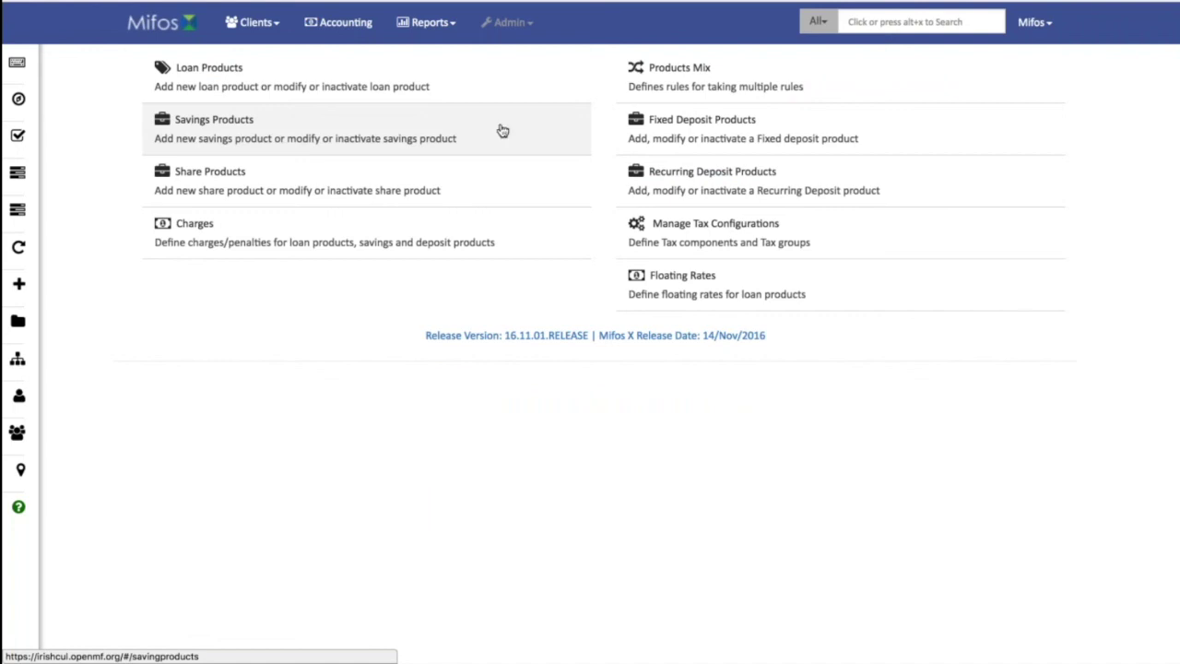
{"action": "left_click", "coordinate": [319, 84]}
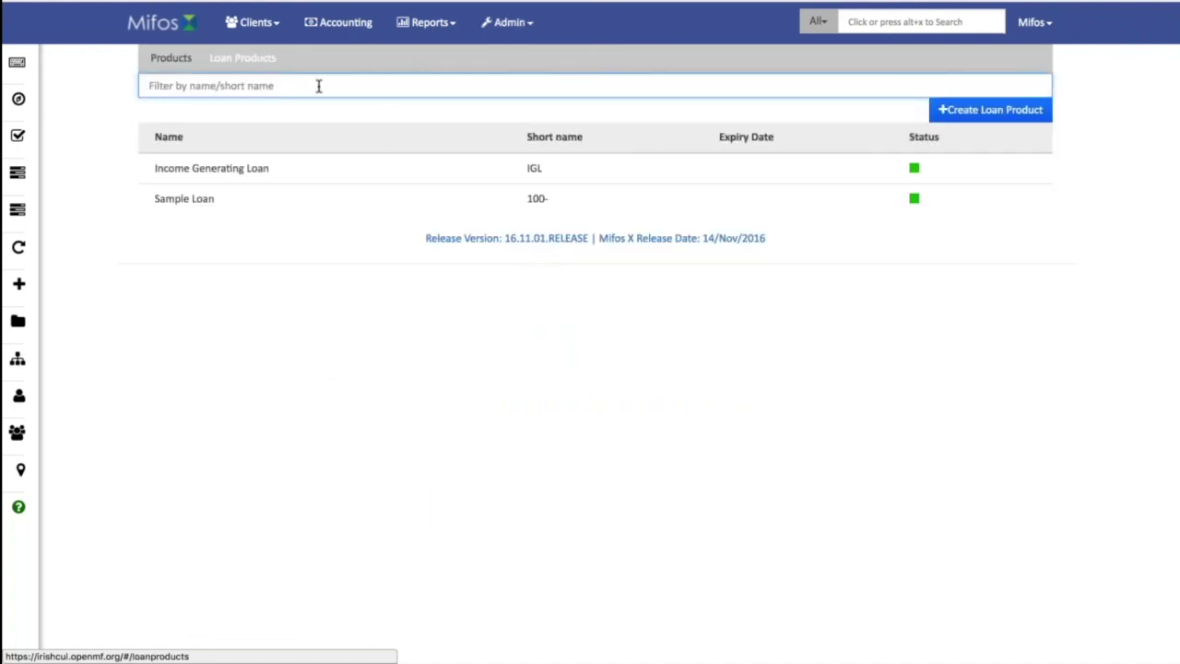
{"action": "left_click", "coordinate": [946, 110]}
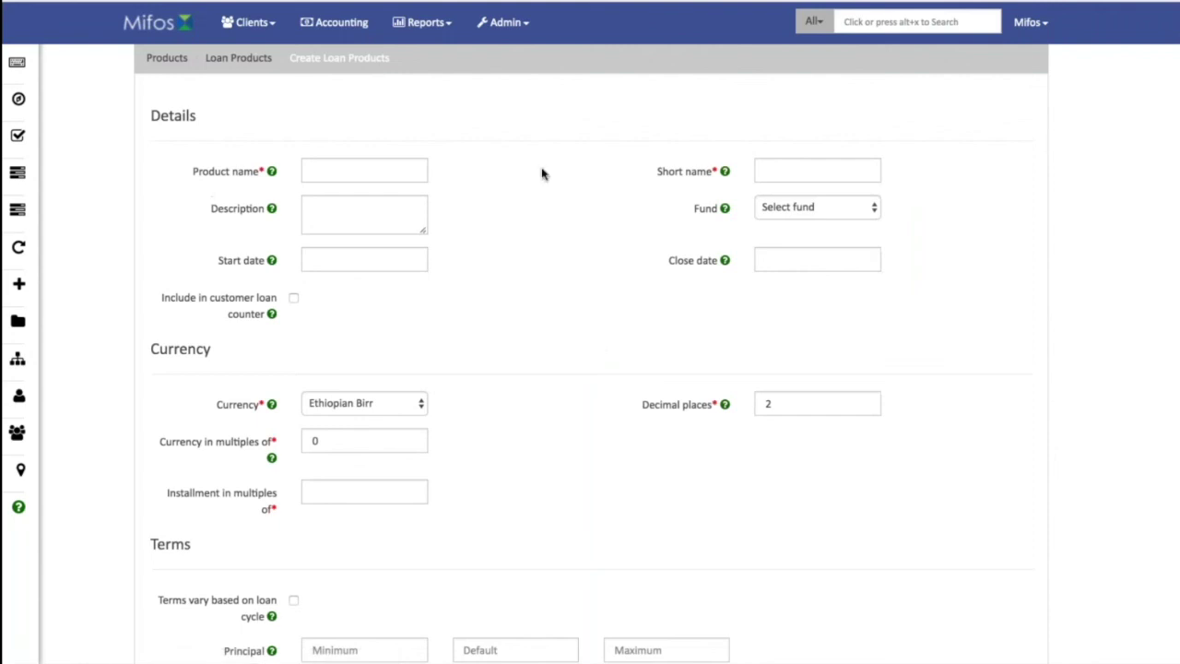
{"action": "scroll", "coordinate": [542, 174], "scroll_direction": "down", "scroll_amount": 5}
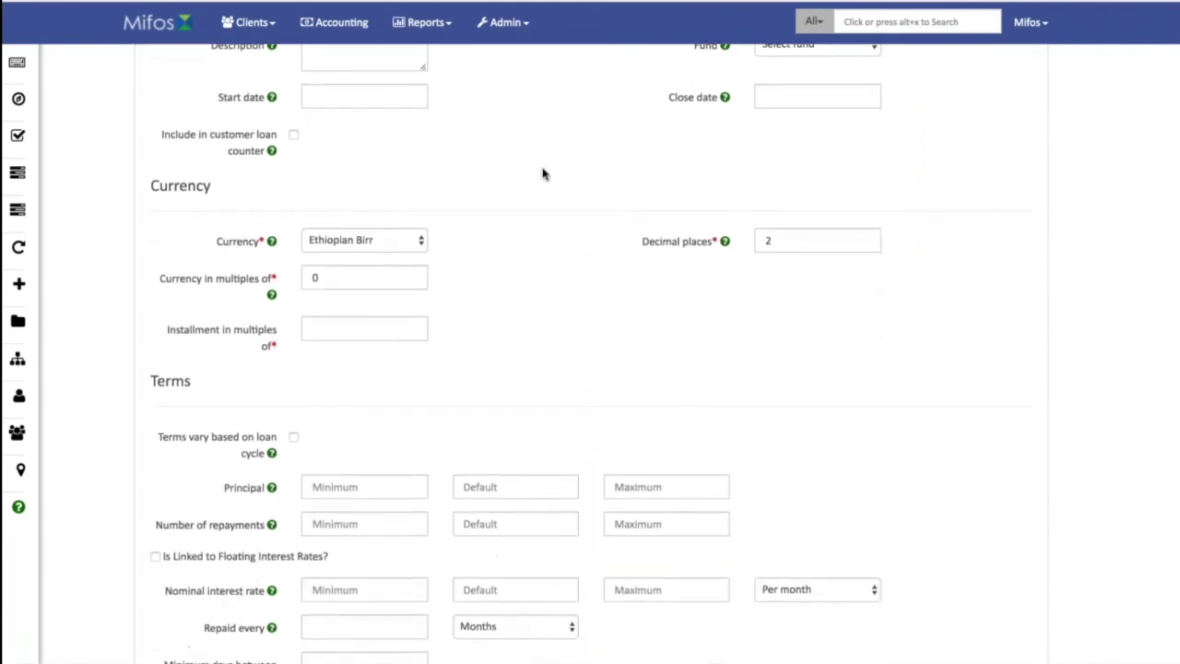
{"action": "scroll", "coordinate": [542, 174], "scroll_direction": "down", "scroll_amount": 3}
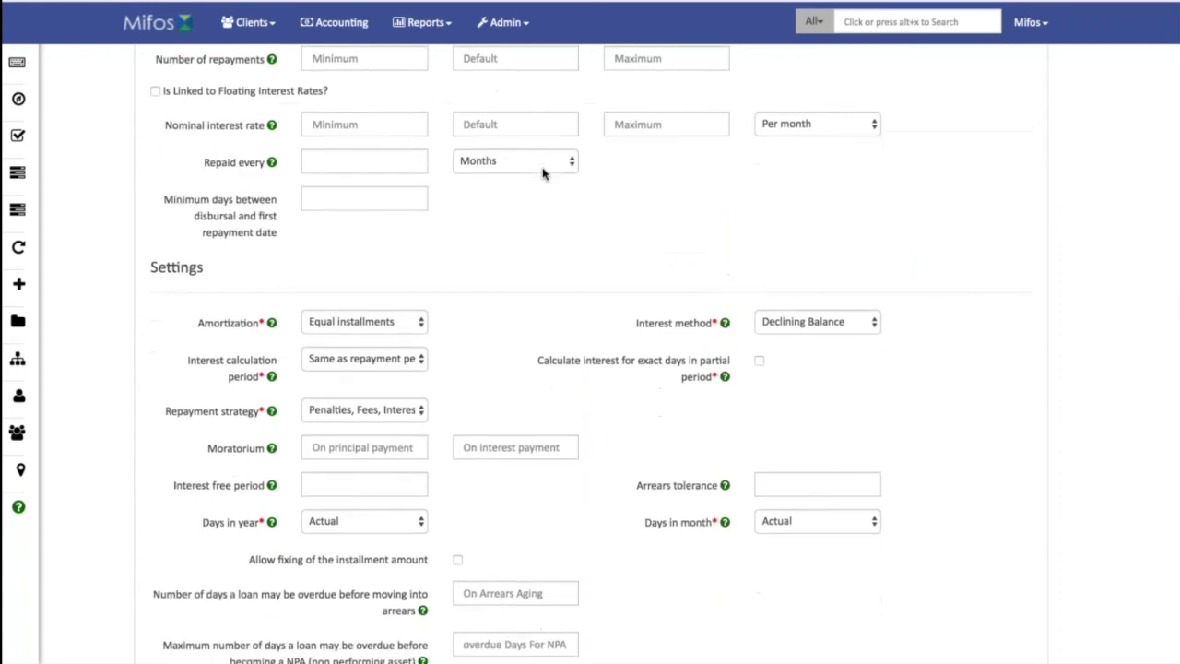
{"action": "scroll", "coordinate": [542, 174], "scroll_direction": "down", "scroll_amount": 7}
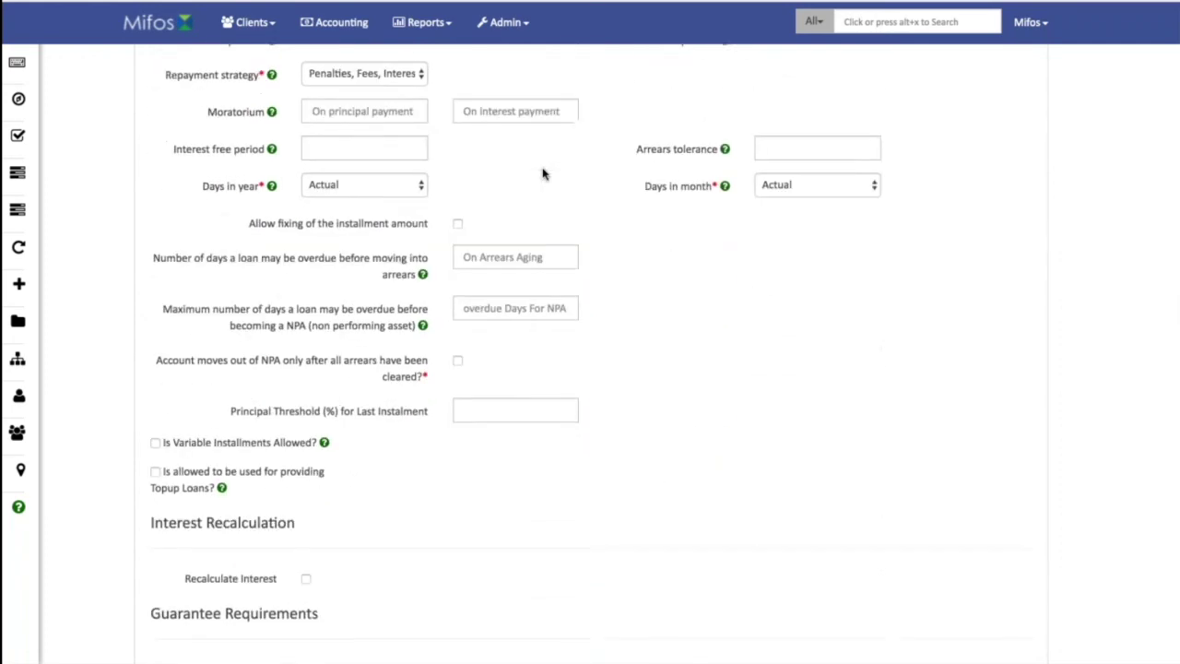
{"action": "scroll", "coordinate": [543, 173], "scroll_direction": "down", "scroll_amount": 5}
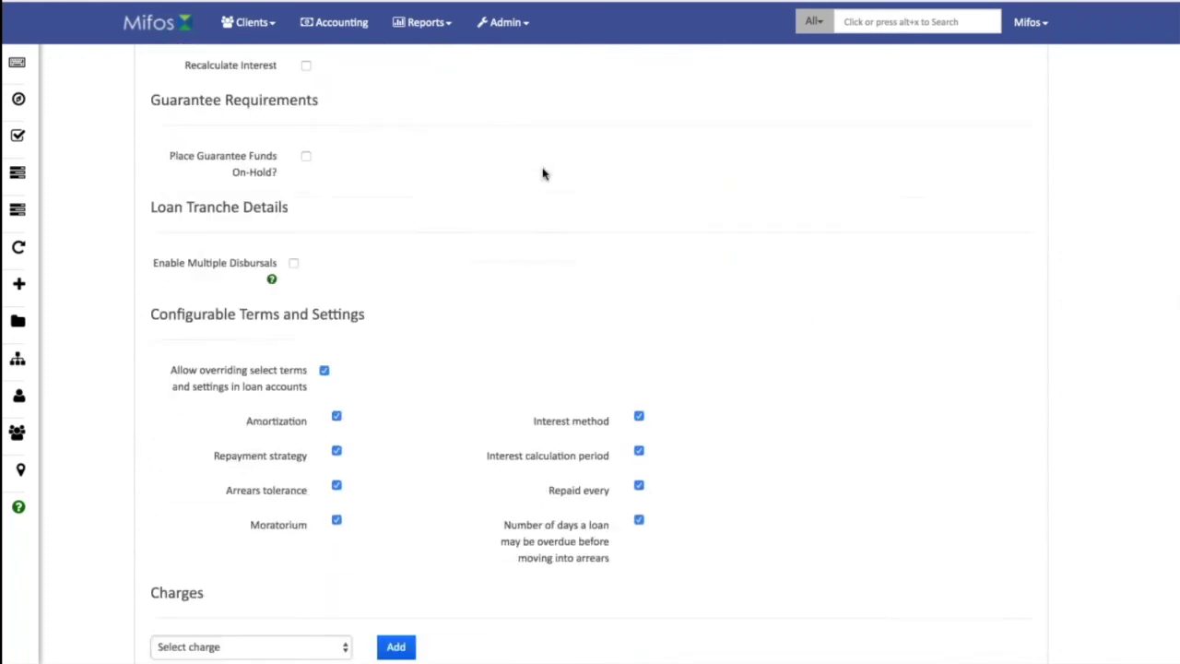
{"action": "scroll", "coordinate": [542, 173], "scroll_direction": "down", "scroll_amount": 3}
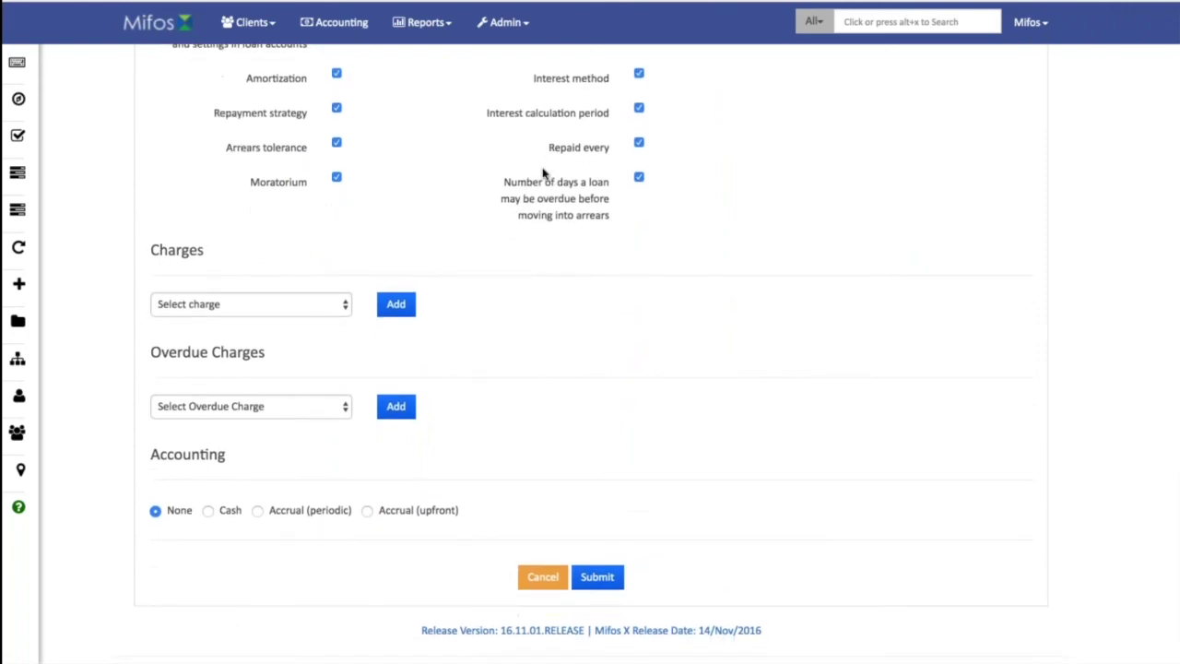
{"action": "scroll", "coordinate": [542, 174], "scroll_direction": "up", "scroll_amount": 20}
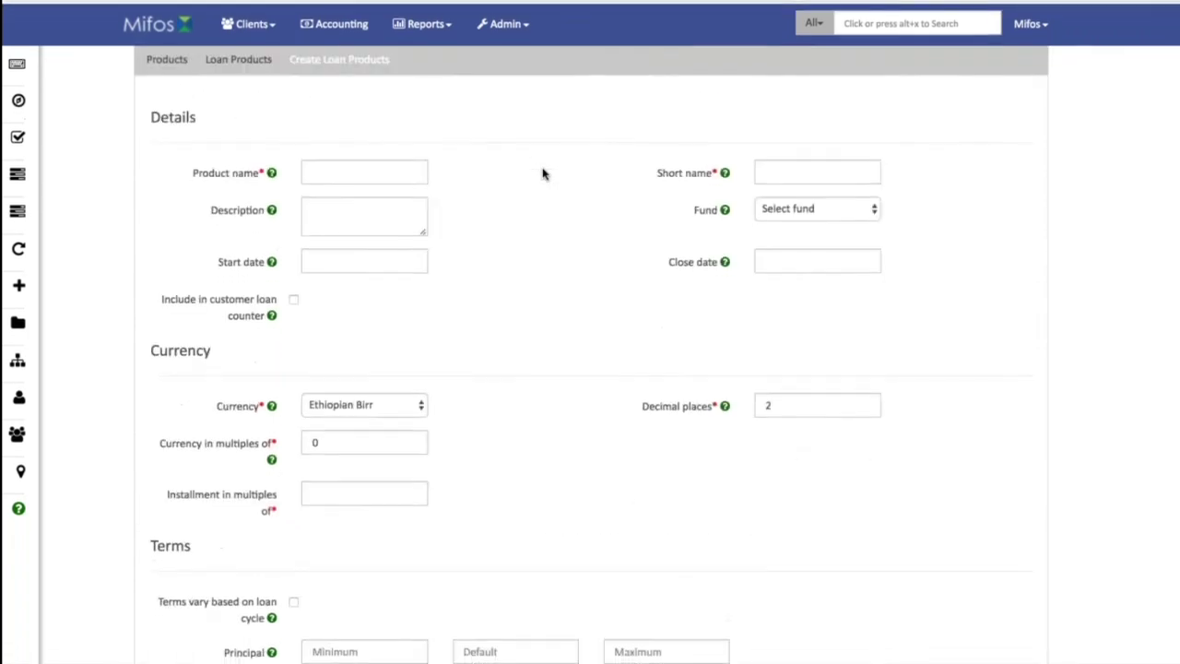
{"action": "left_click", "coordinate": [231, 61]}
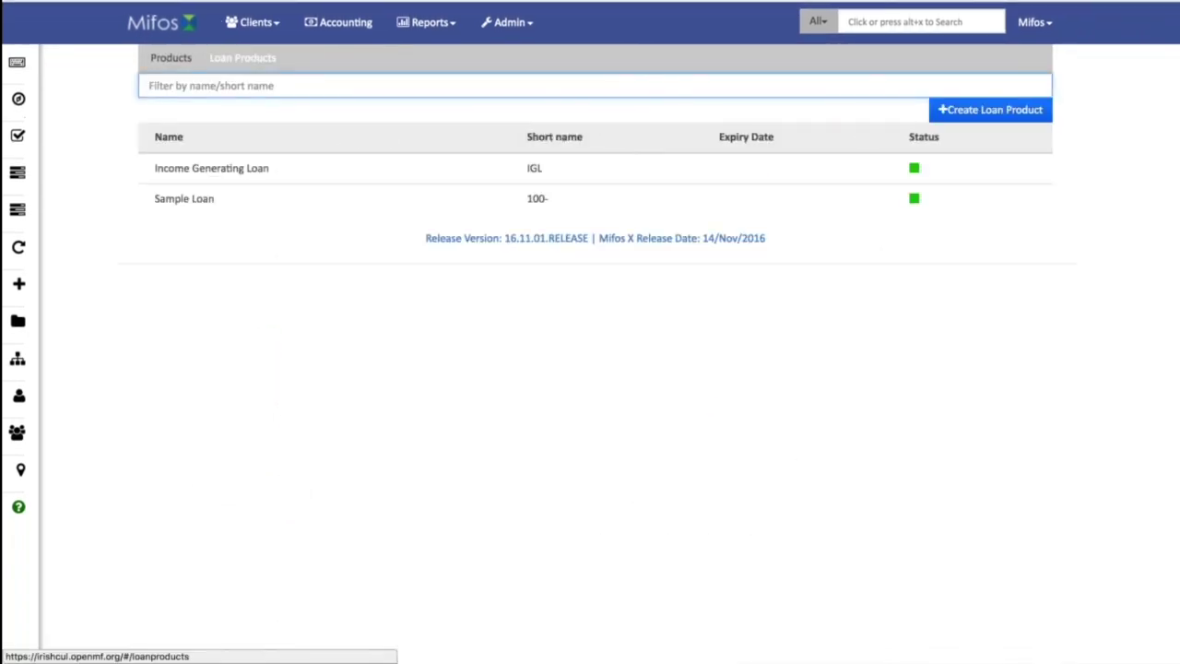
{"action": "left_click", "coordinate": [170, 58]}
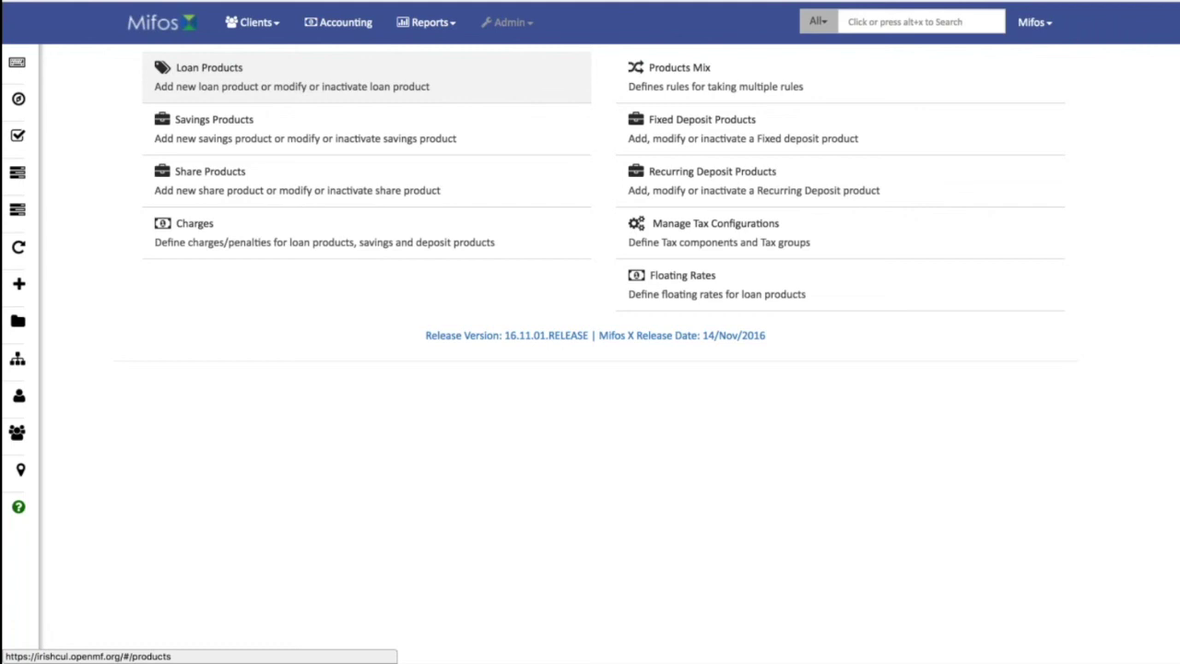
Inspect the Income Generating Loan's settings, then return to the Products overview.
{"action": "left_click", "coordinate": [178, 79]}
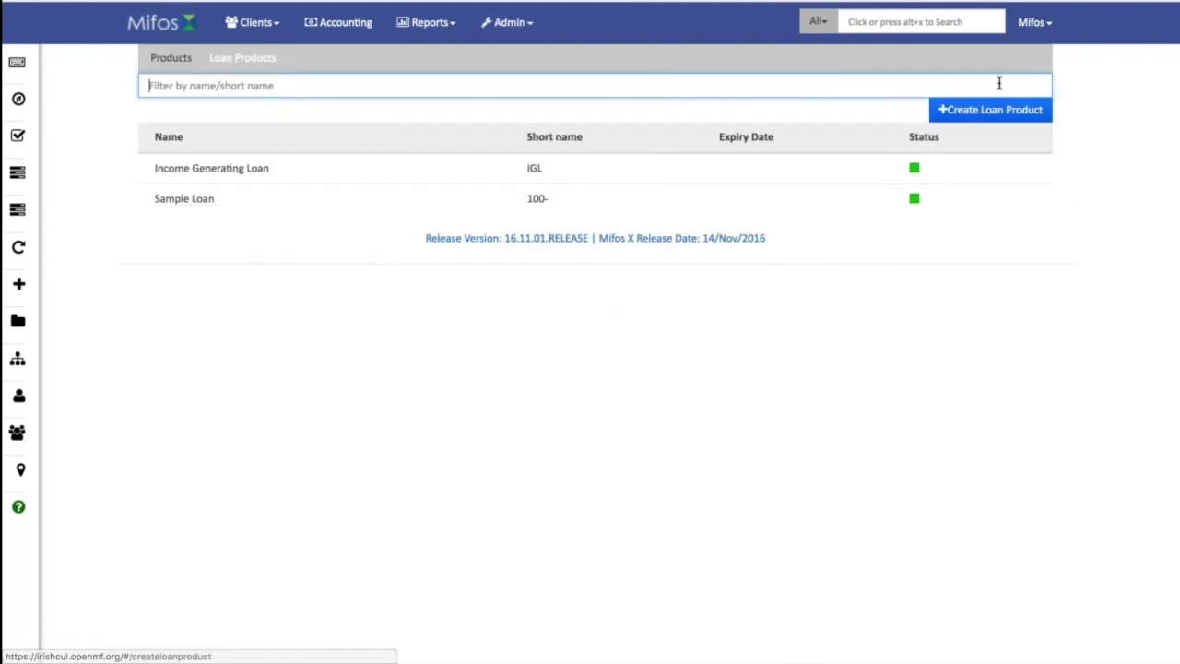
{"action": "left_click", "coordinate": [594, 168]}
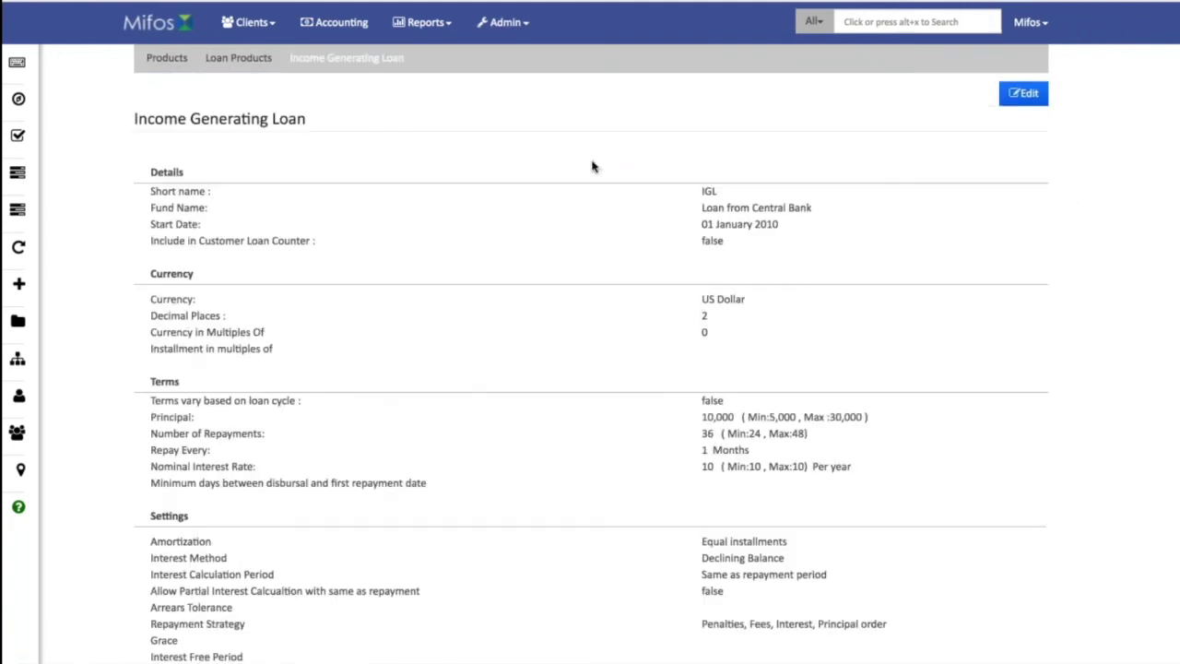
{"action": "scroll", "coordinate": [571, 384], "scroll_direction": "down", "scroll_amount": 5}
{"action": "scroll", "coordinate": [571, 383], "scroll_direction": "down", "scroll_amount": 10}
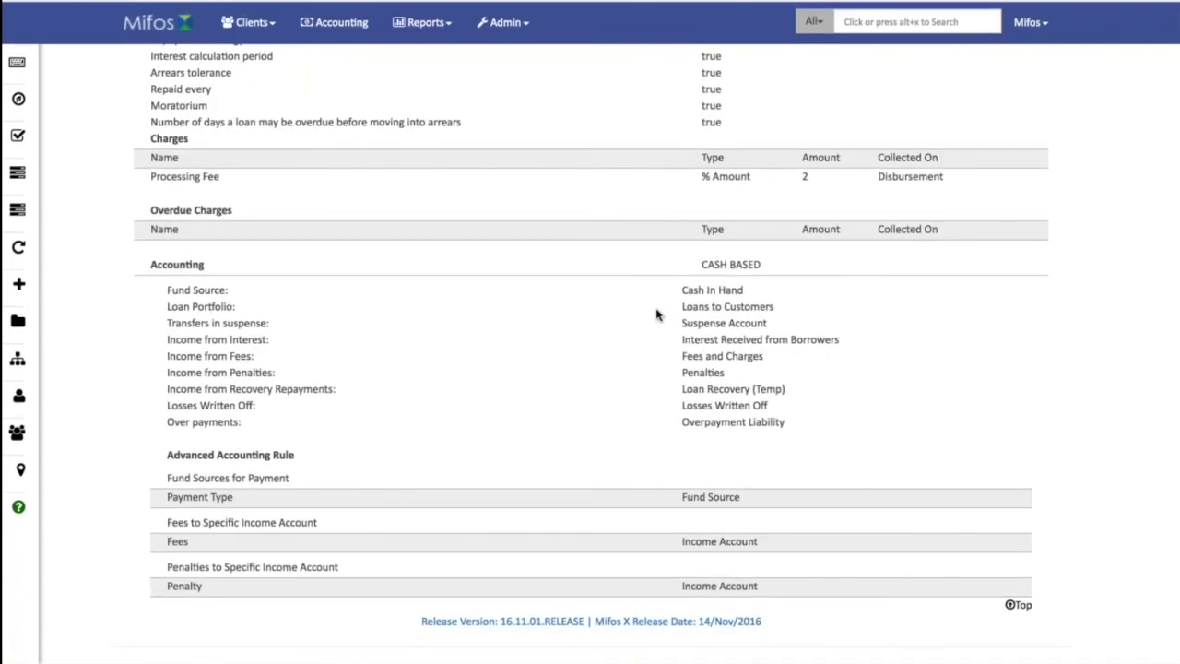
{"action": "scroll", "coordinate": [603, 398], "scroll_direction": "up", "scroll_amount": 10}
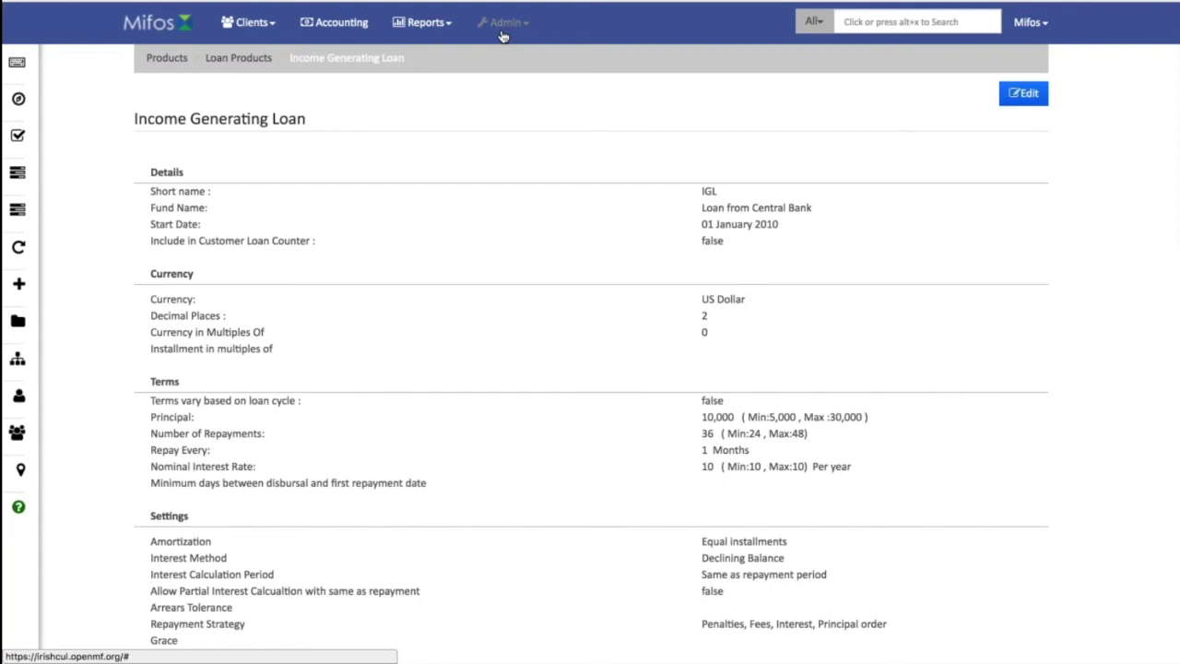
{"action": "left_click", "coordinate": [167, 59]}
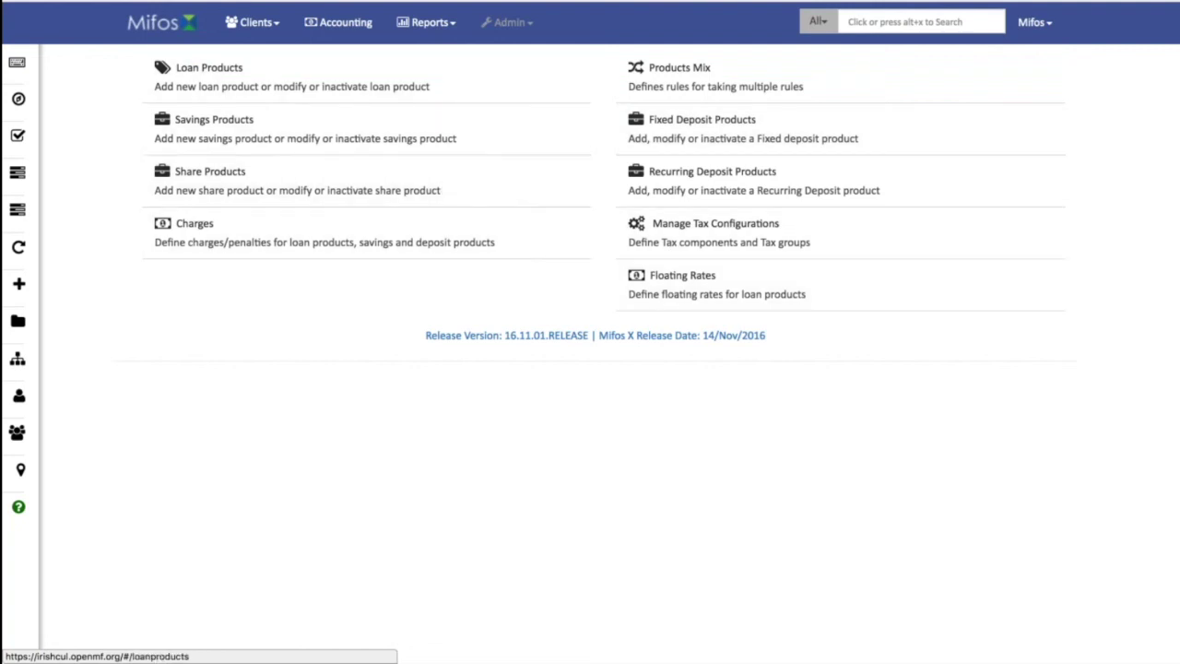
View the Admin Users list and the Organization page, then return to the home page.
{"action": "left_click", "coordinate": [507, 22]}
{"action": "left_click", "coordinate": [498, 59]}
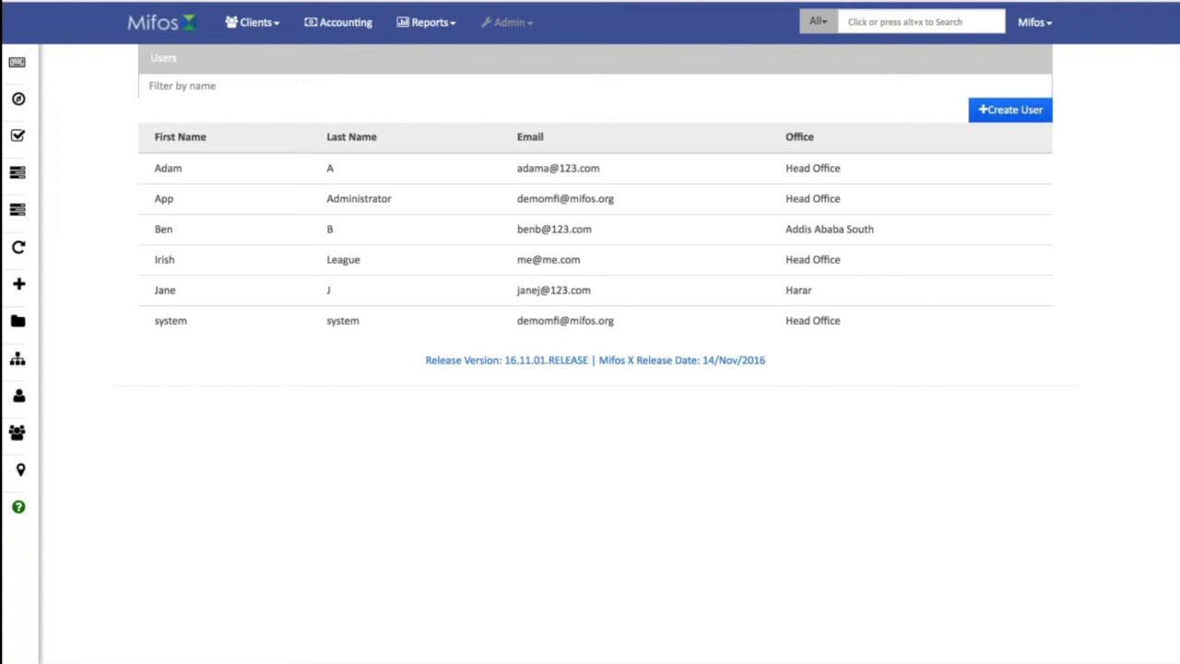
{"action": "left_click", "coordinate": [517, 27]}
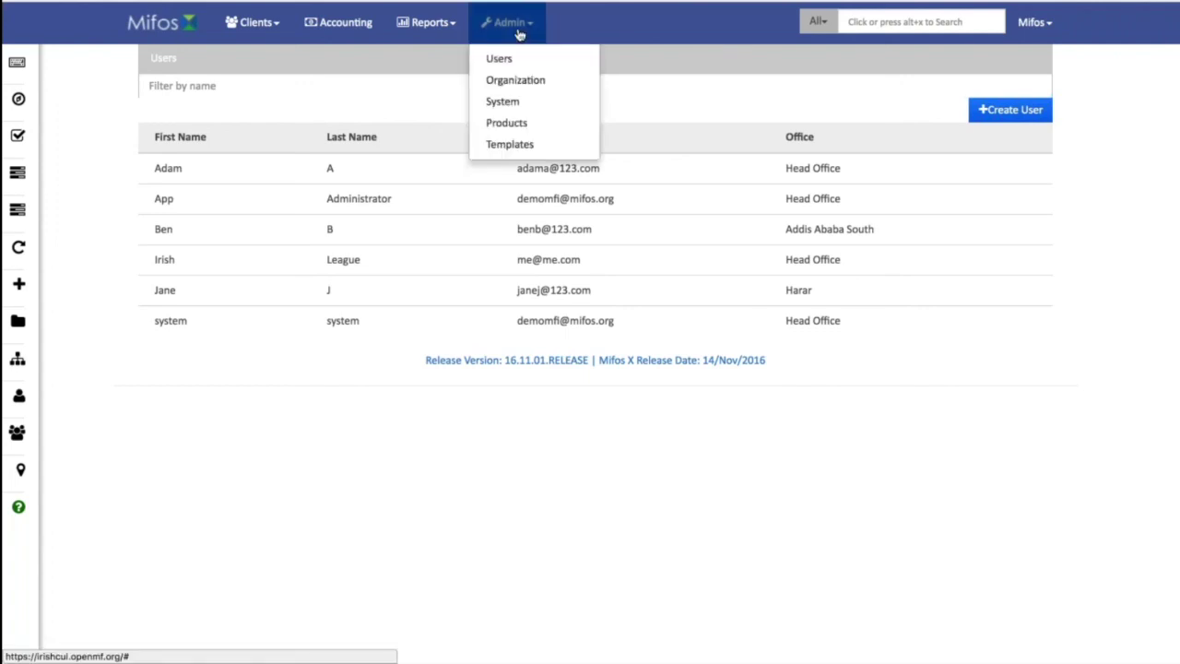
{"action": "left_click", "coordinate": [515, 81]}
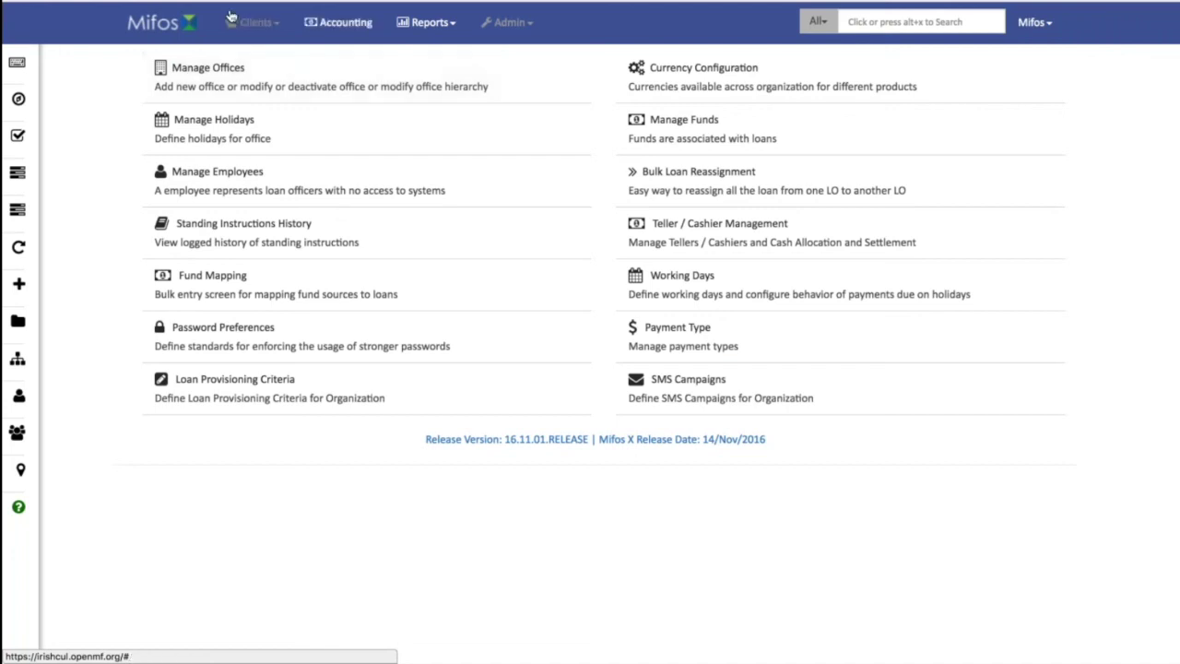
{"action": "left_click", "coordinate": [158, 27]}
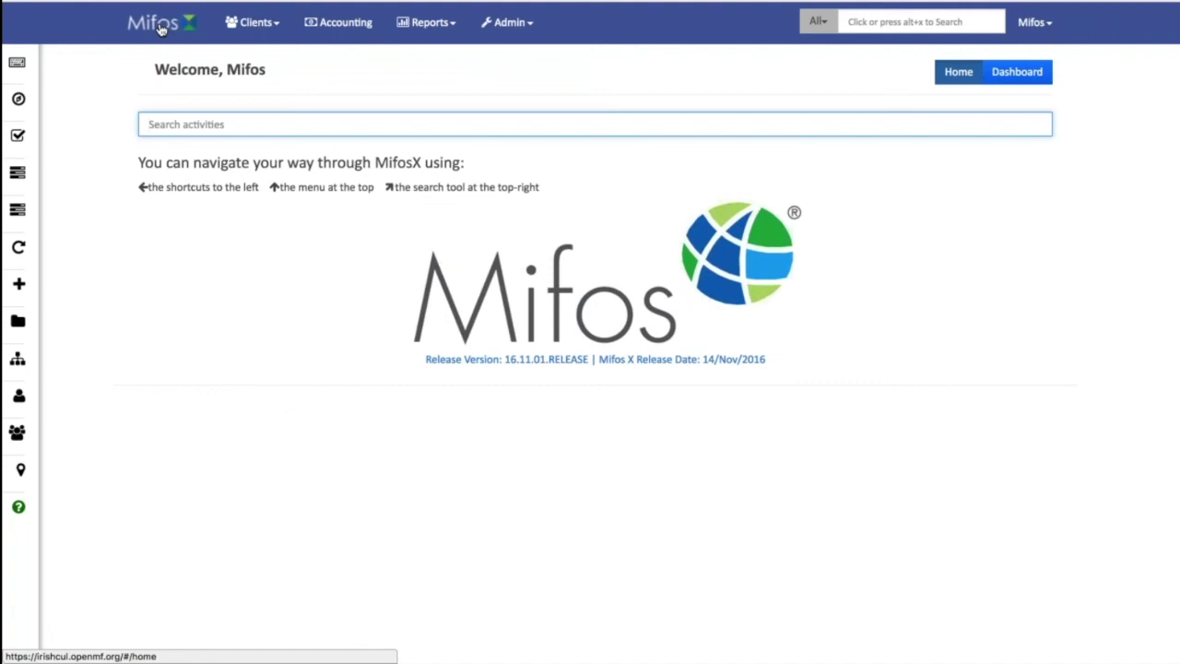